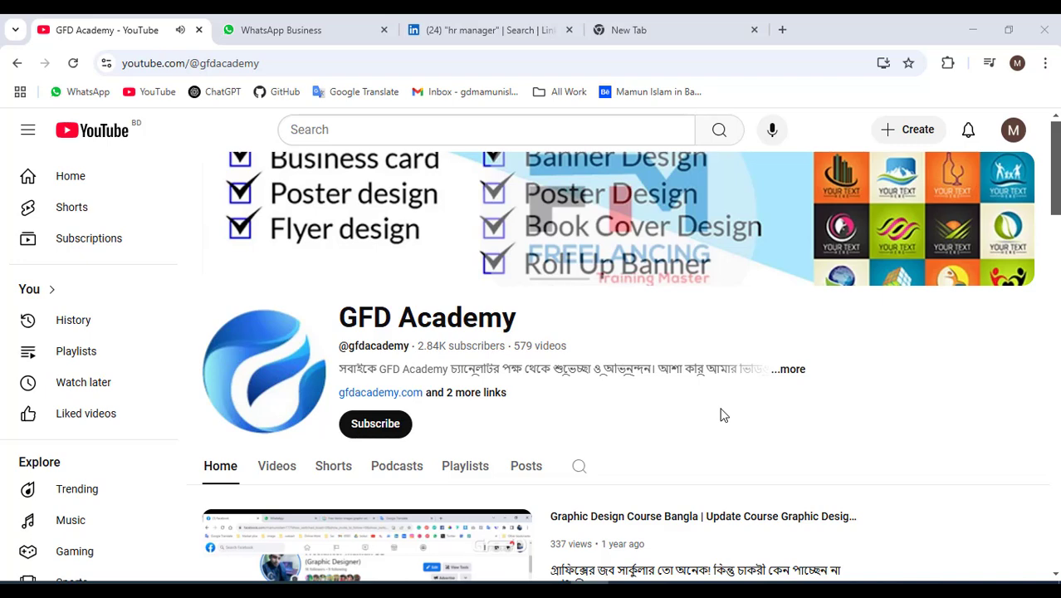
# Switch from the GFD Academy YouTube channel to the empty Google new tab.
pyautogui.click(662, 29)
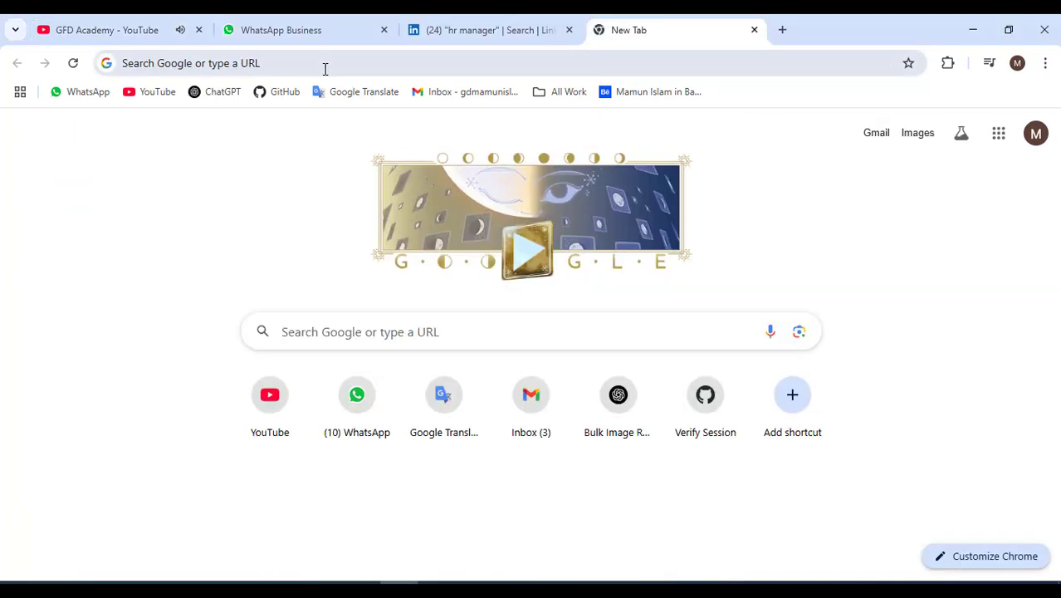
# Paste and go to submit.shutterstock.com in the new tab.
pyautogui.rightClick(325, 66)
pyautogui.click(400, 225)
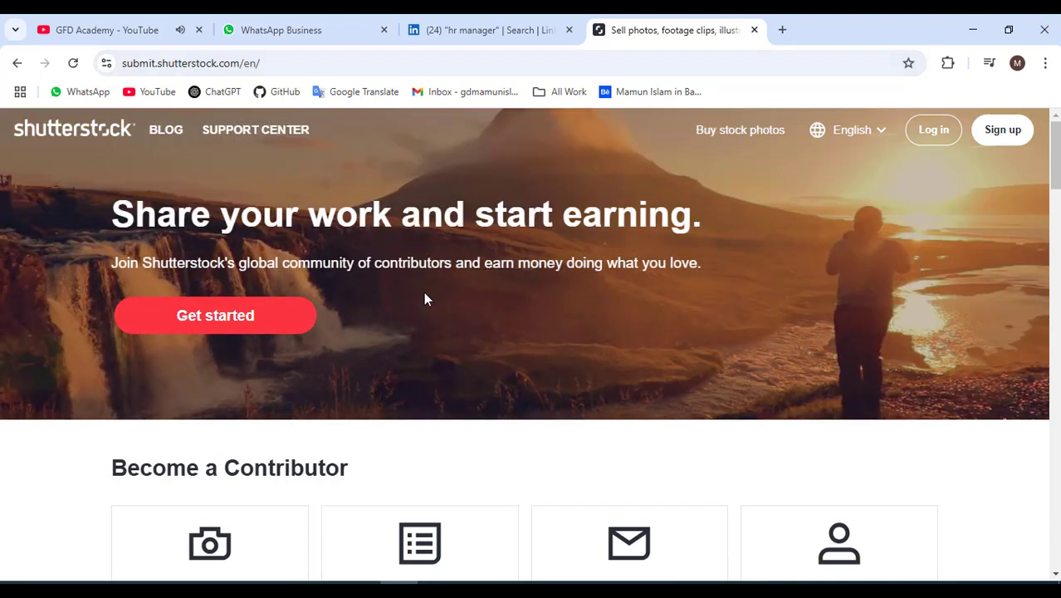
# Start contributor registration with Get started and look over the empty sign-up form.
pyautogui.click(208, 326)
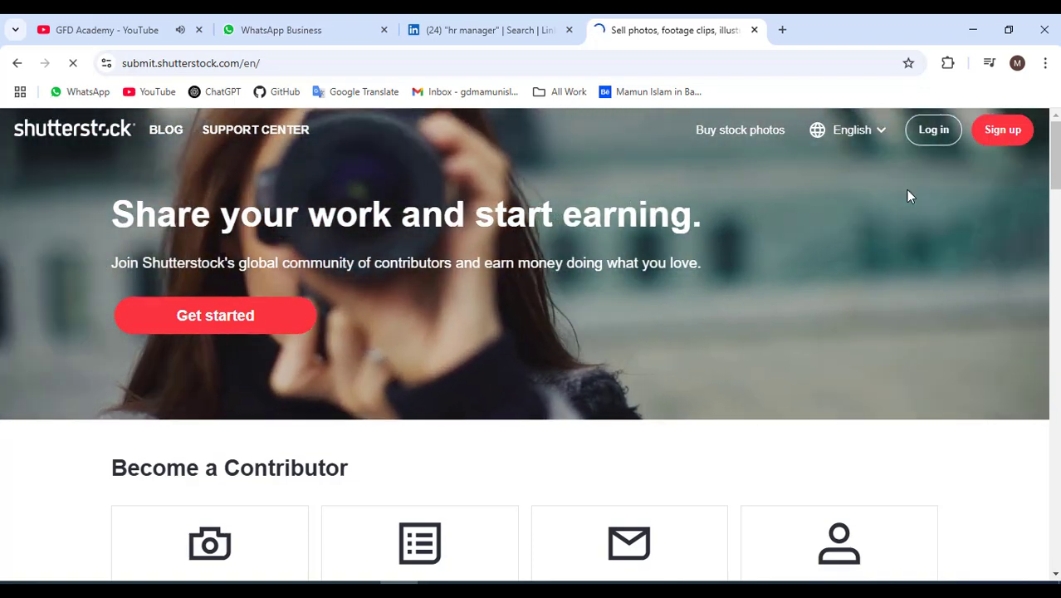
pyautogui.scroll(-3, 462, 410)
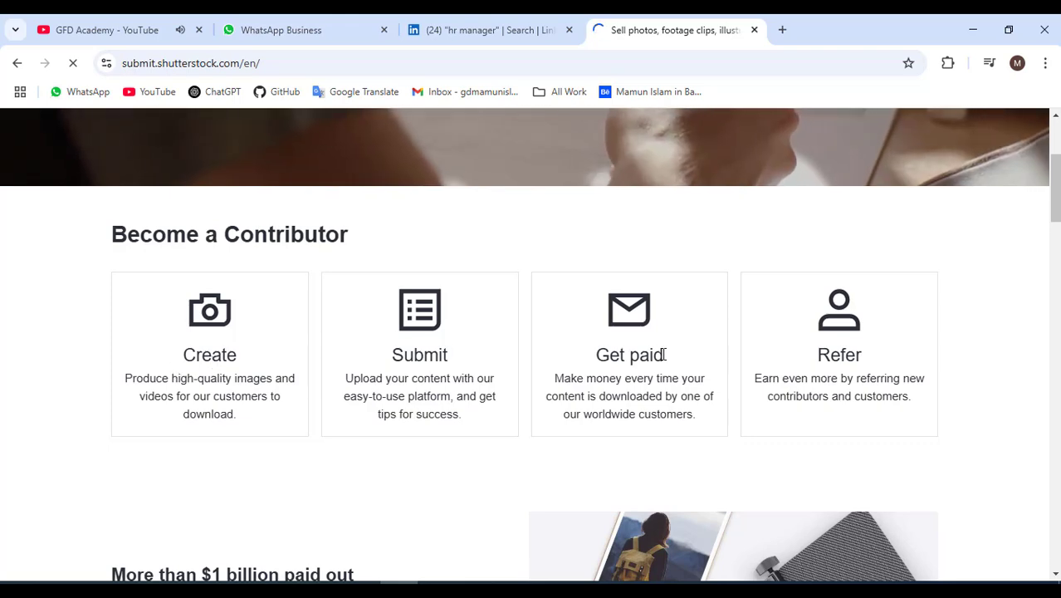
pyautogui.scroll(-1, 522, 383)
pyautogui.scroll(2, 451, 395)
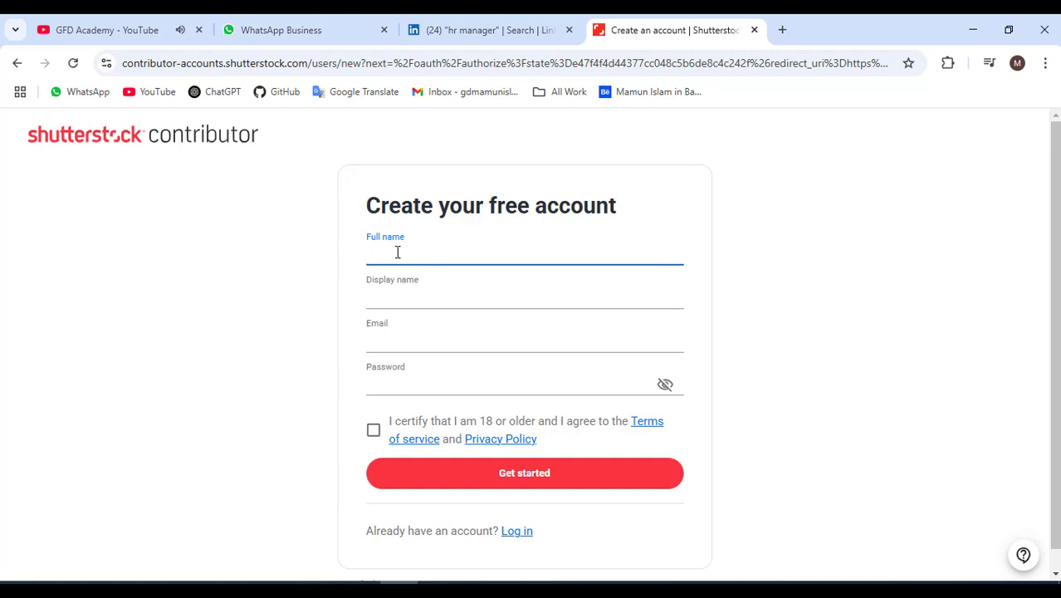
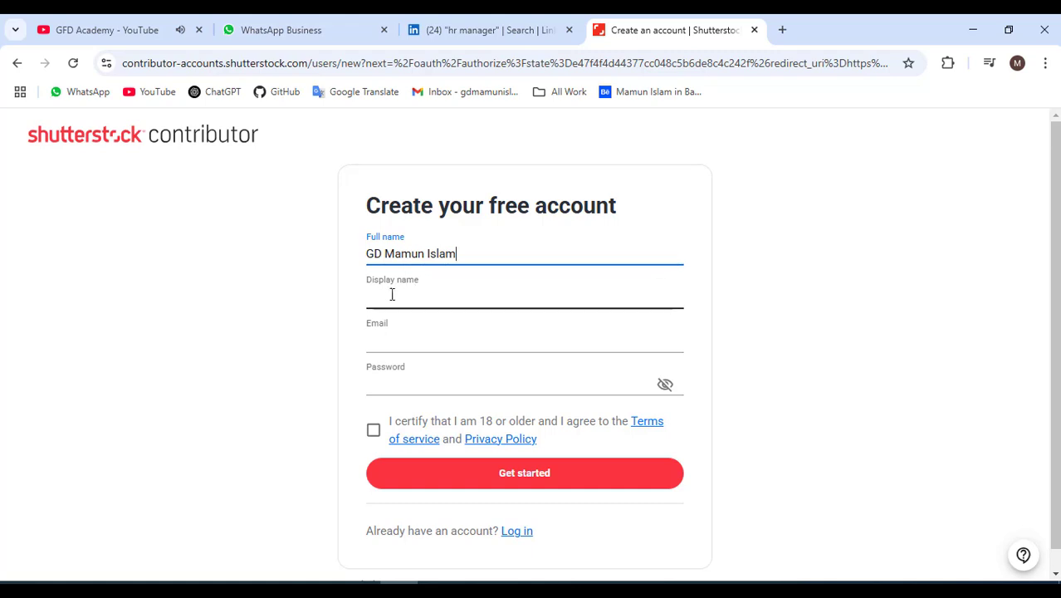
# Enter the contributor's full name in the Full name field, without the initials prefix.
pyautogui.click(393, 296)
pyautogui.doubleClick(415, 255)
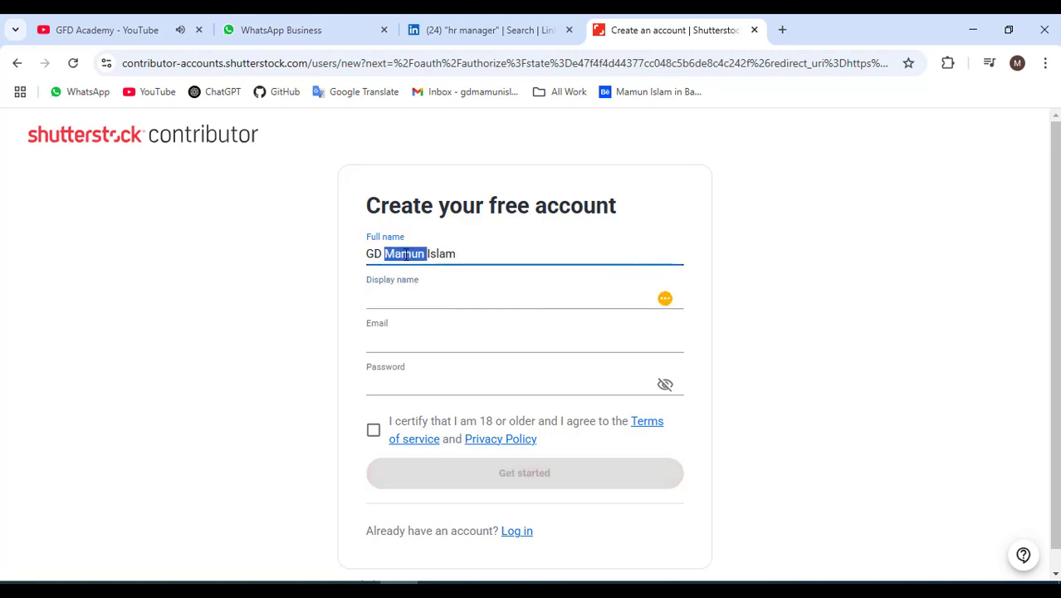
pyautogui.moveTo(383, 255)
pyautogui.mouseDown()
pyautogui.moveTo(363, 260)
pyautogui.moveTo(372, 254)
pyautogui.mouseUp()
pyautogui.click(363, 260)
pyautogui.click(388, 254)
pyautogui.click(383, 254)
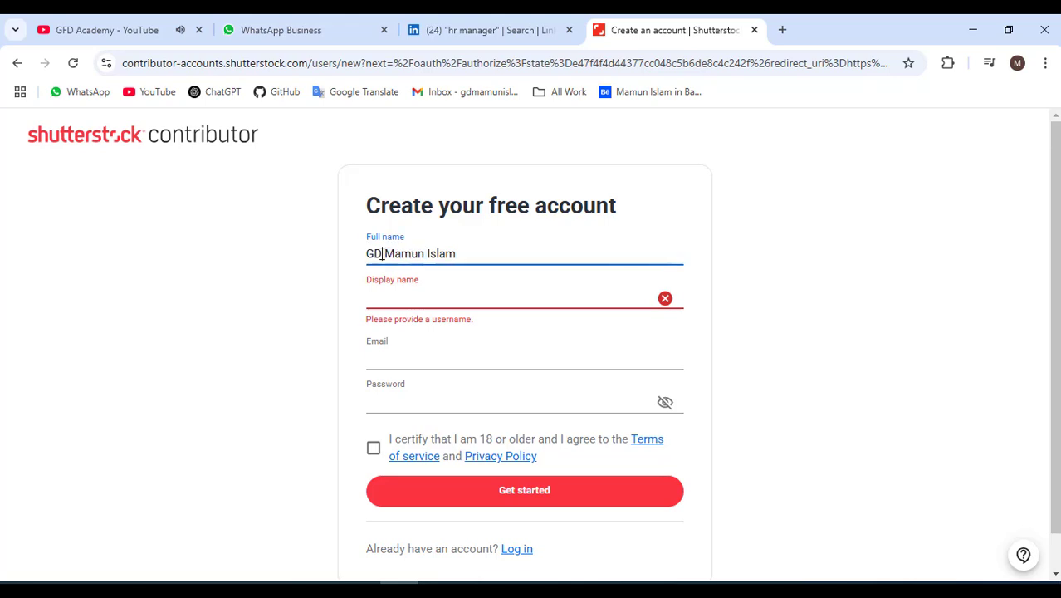
pyautogui.press('BackSpace')
pyautogui.press('BackSpace')
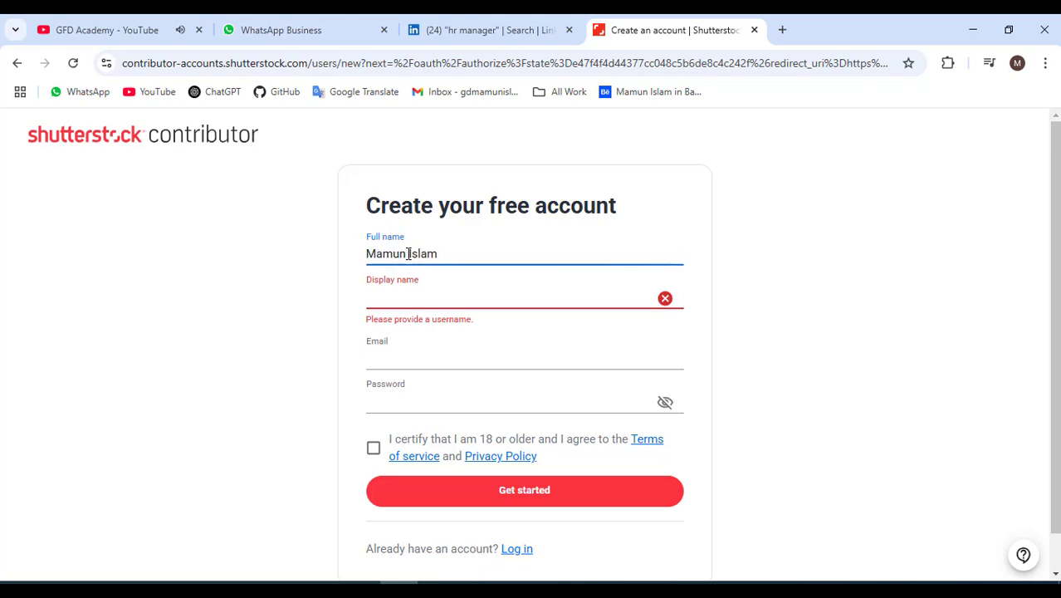
# Copy the full name into Display name and prefix it with the initials.
pyautogui.tripleClick(408, 257)
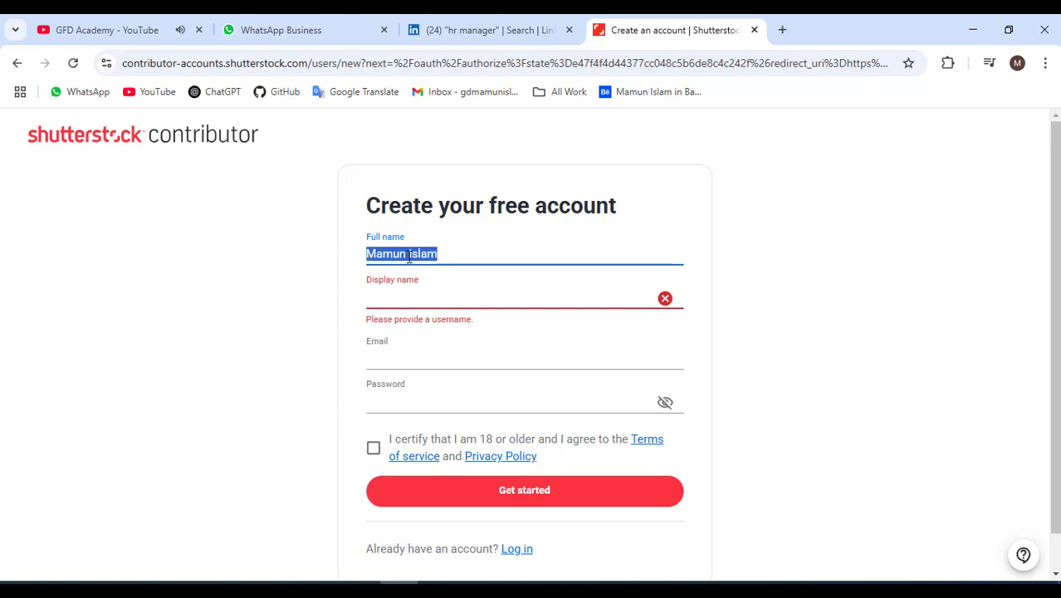
pyautogui.rightClick(410, 259)
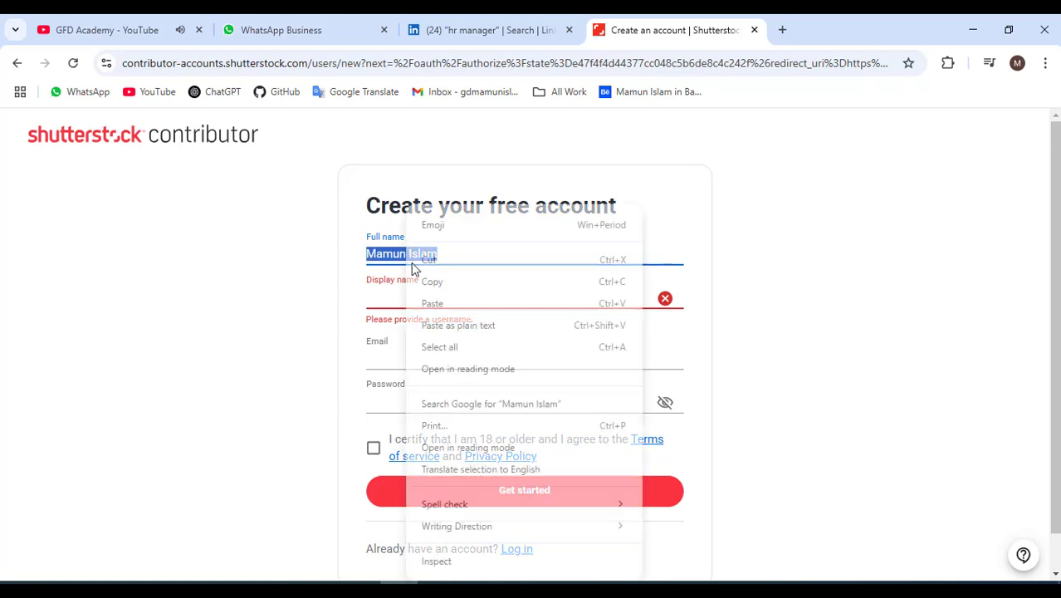
pyautogui.click(441, 283)
pyautogui.rightClick(397, 305)
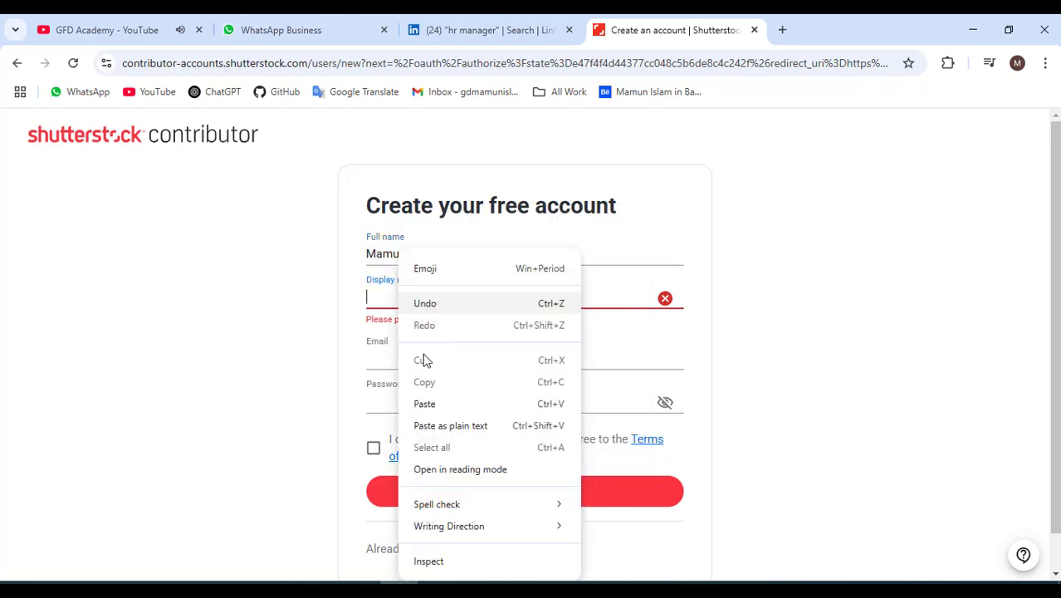
pyautogui.click(426, 405)
pyautogui.click(368, 299)
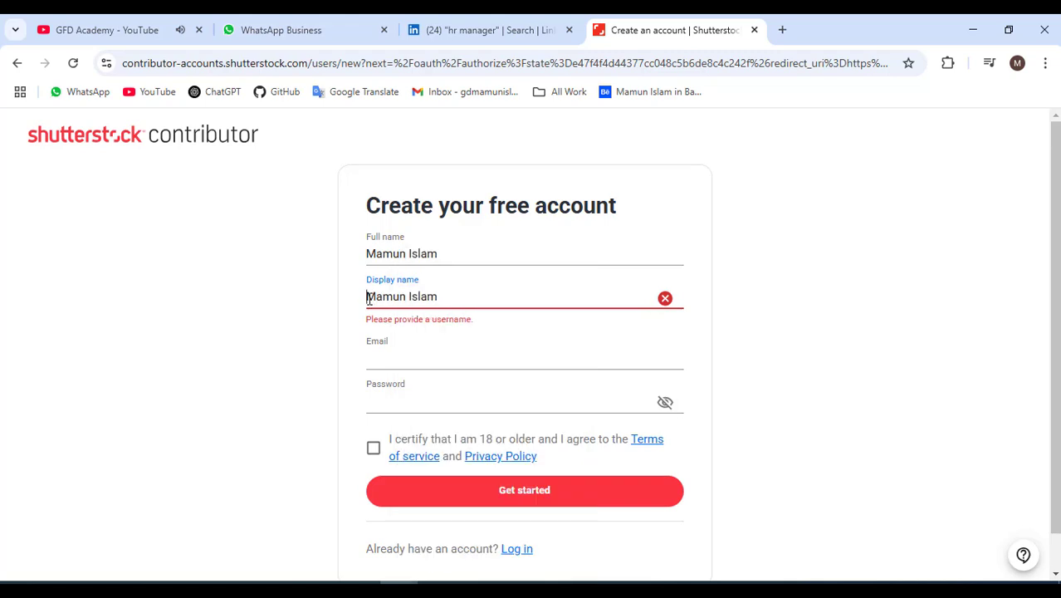
pyautogui.write('@')
pyautogui.press('BackSpace')
pyautogui.write('GD')
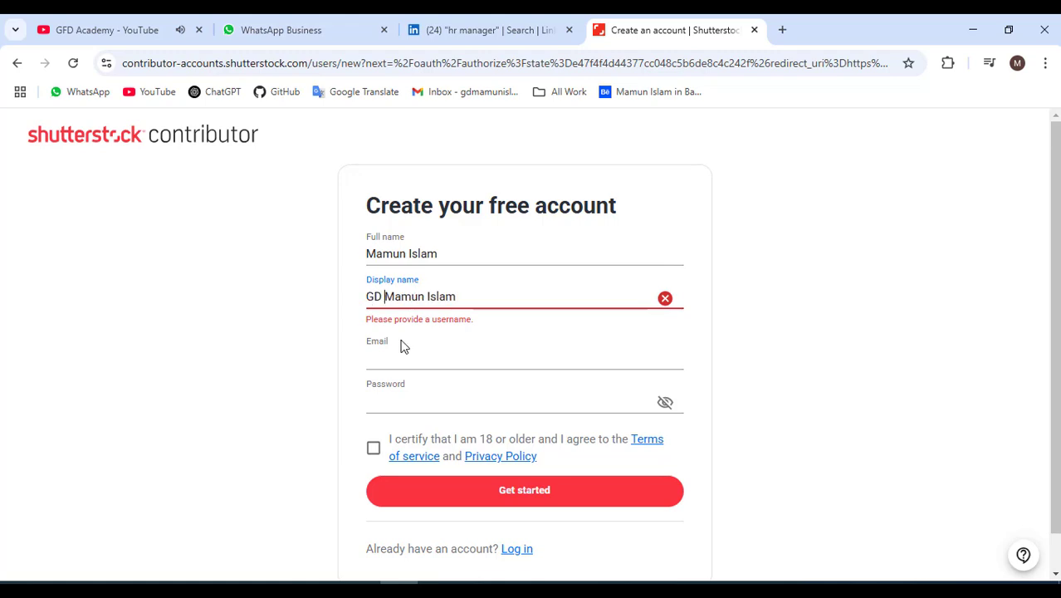
pyautogui.click(383, 358)
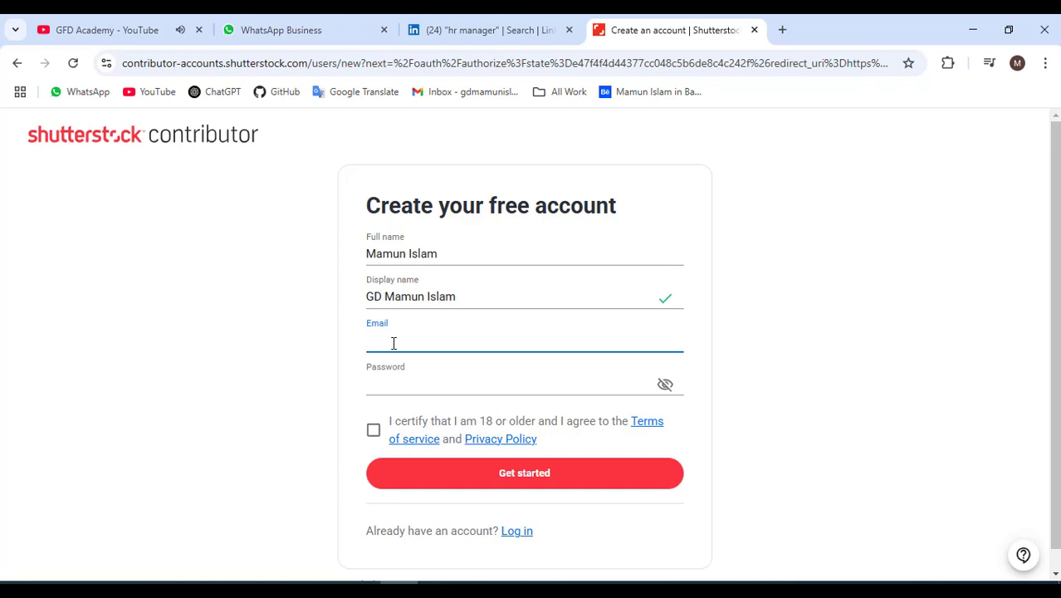
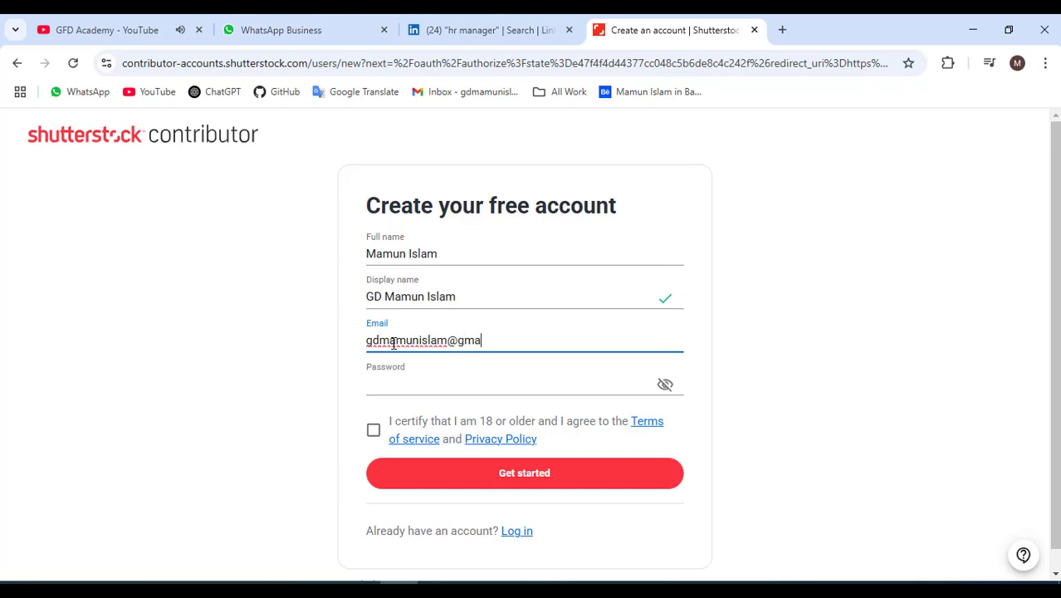
# Enter a strong password, tick the age and terms certification, and submit the form.
pyautogui.click(412, 378)
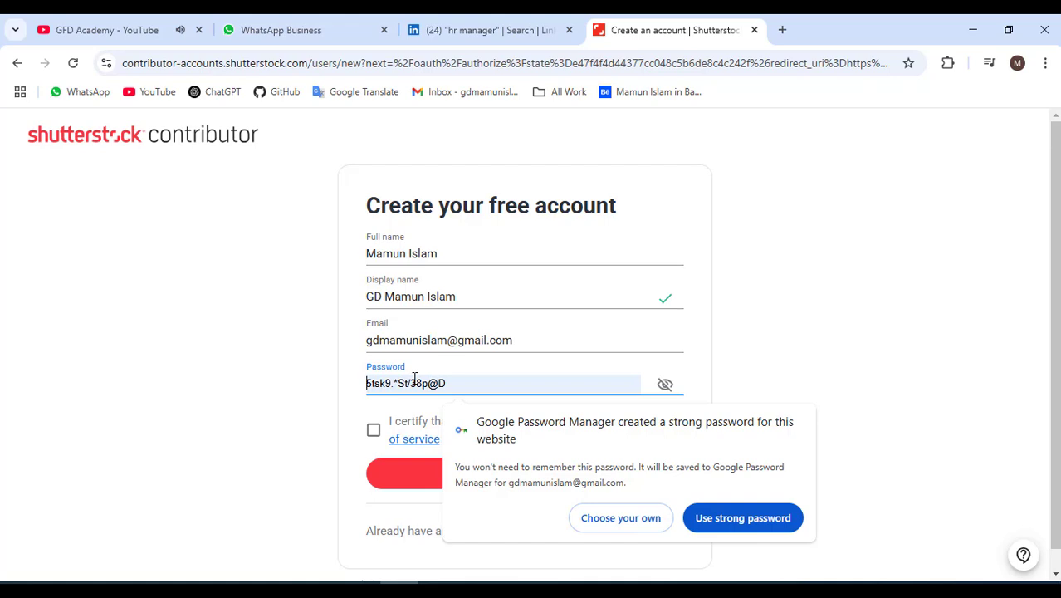
pyautogui.write('••')
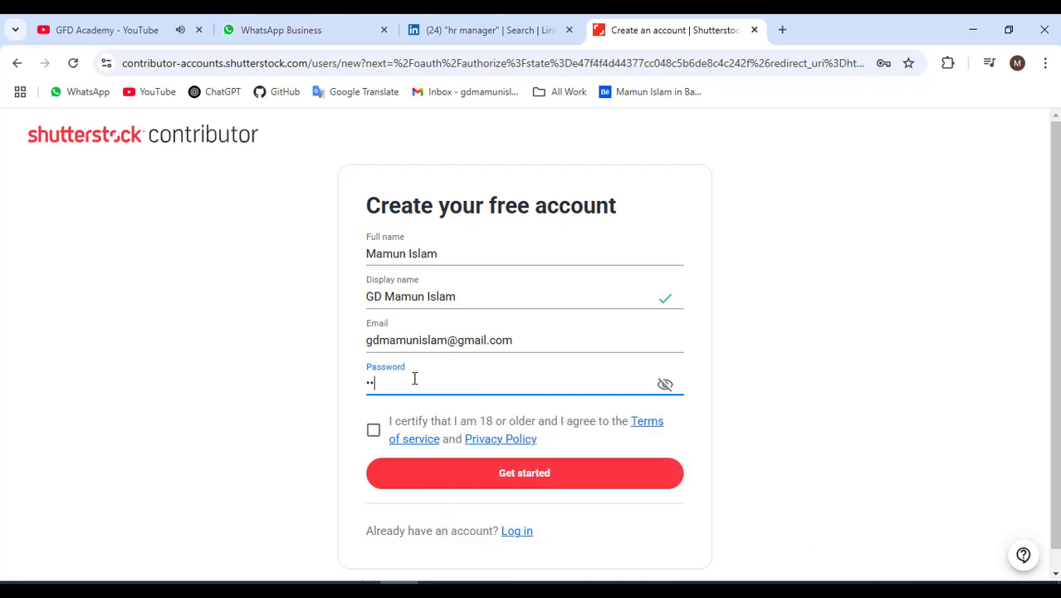
pyautogui.write('••••')
pyautogui.click(373, 429)
pyautogui.doubleClick(503, 476)
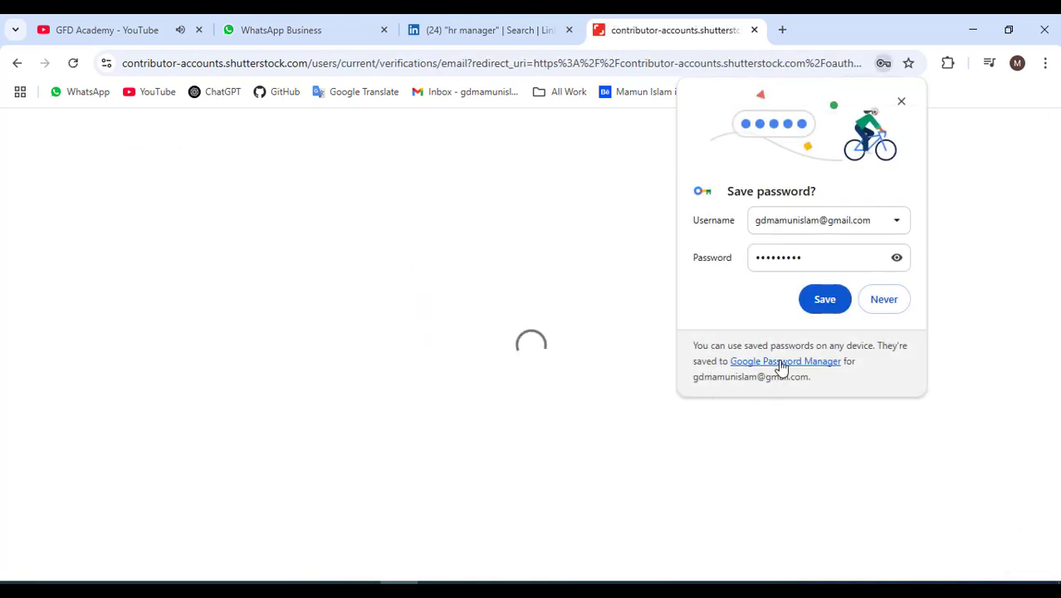
# Save the new password in Chrome, then open a fresh browser tab.
pyautogui.click(825, 300)
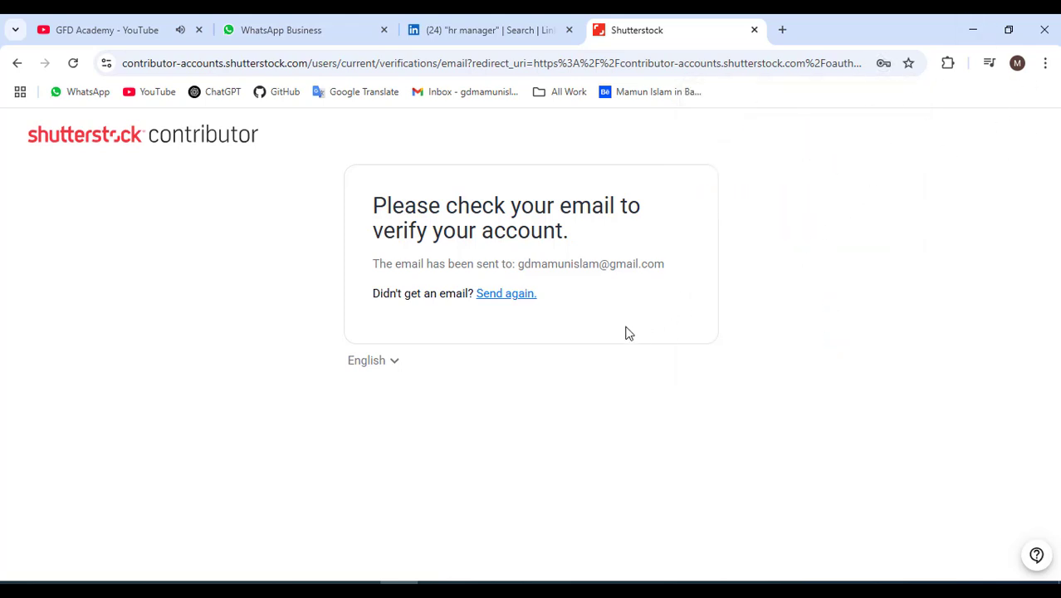
pyautogui.moveTo(372, 207); pyautogui.dragTo(638, 209)
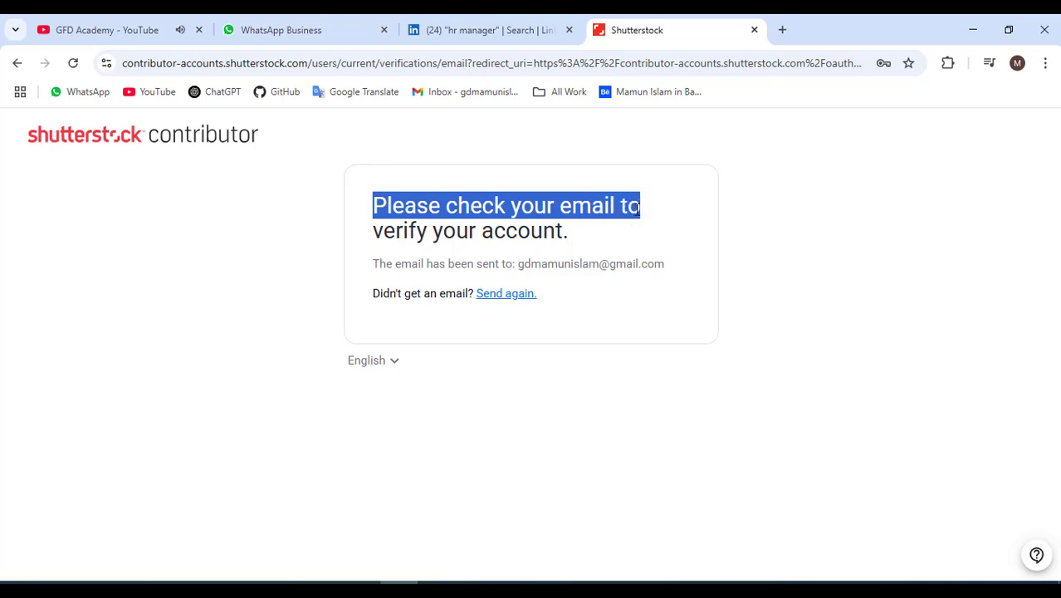
pyautogui.click(495, 228)
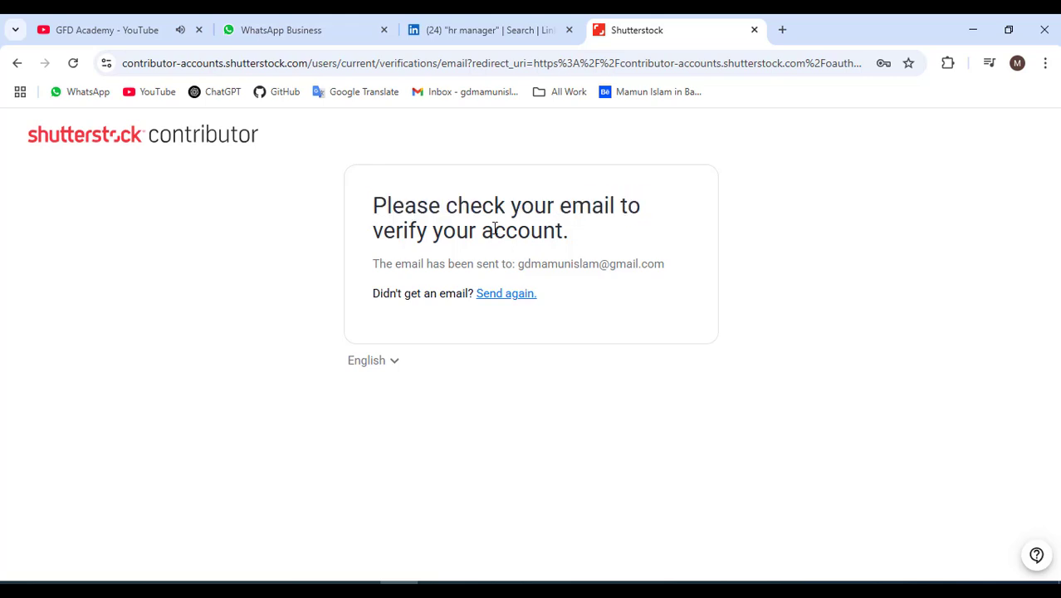
pyautogui.click(780, 29)
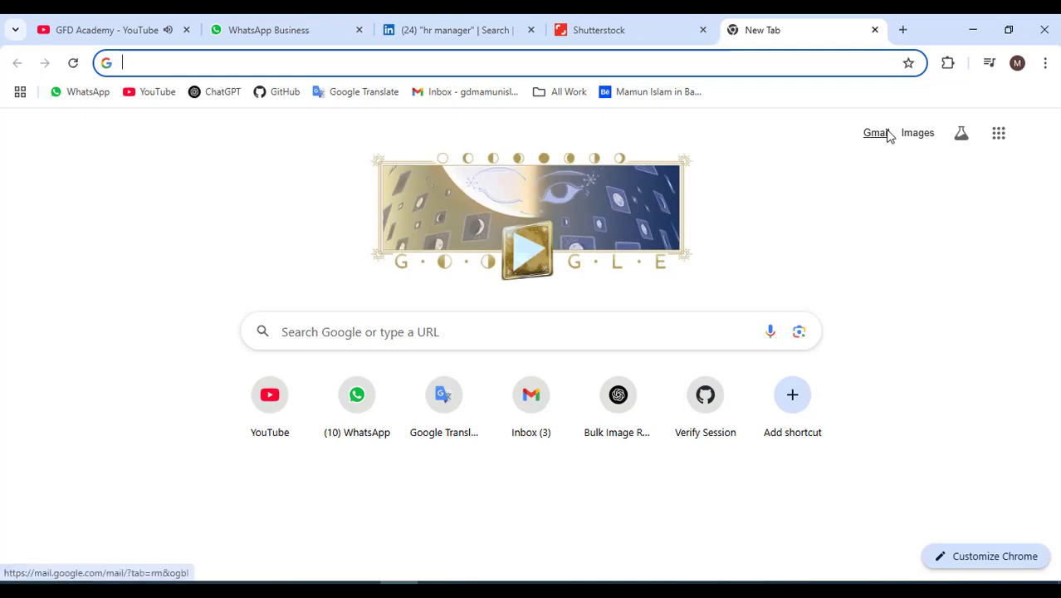
# Open the Shutterstock 'Verify your email address' message in Gmail and follow its link.
pyautogui.click(876, 132)
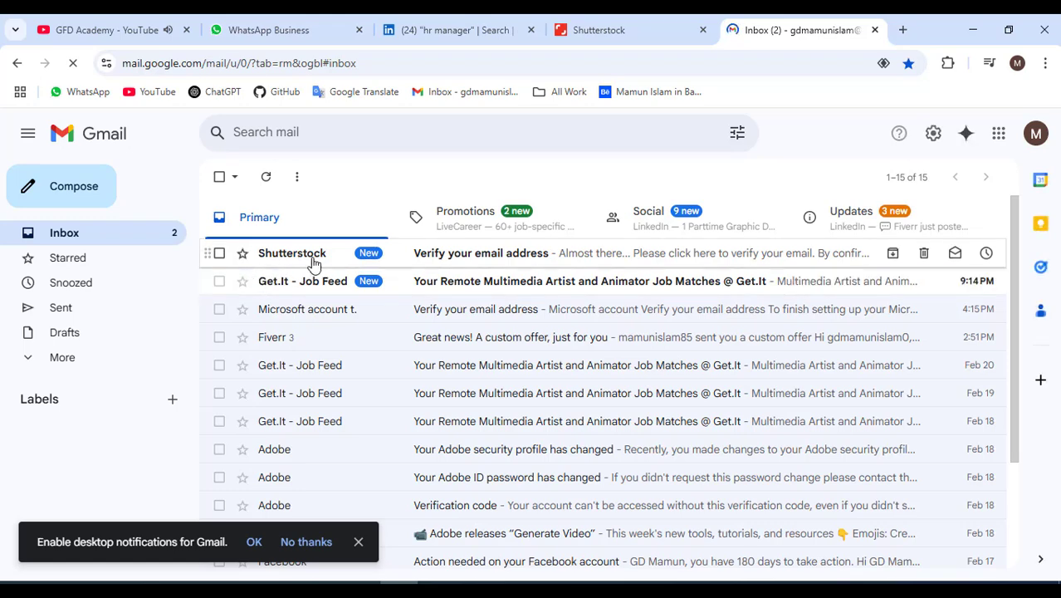
pyautogui.click(467, 263)
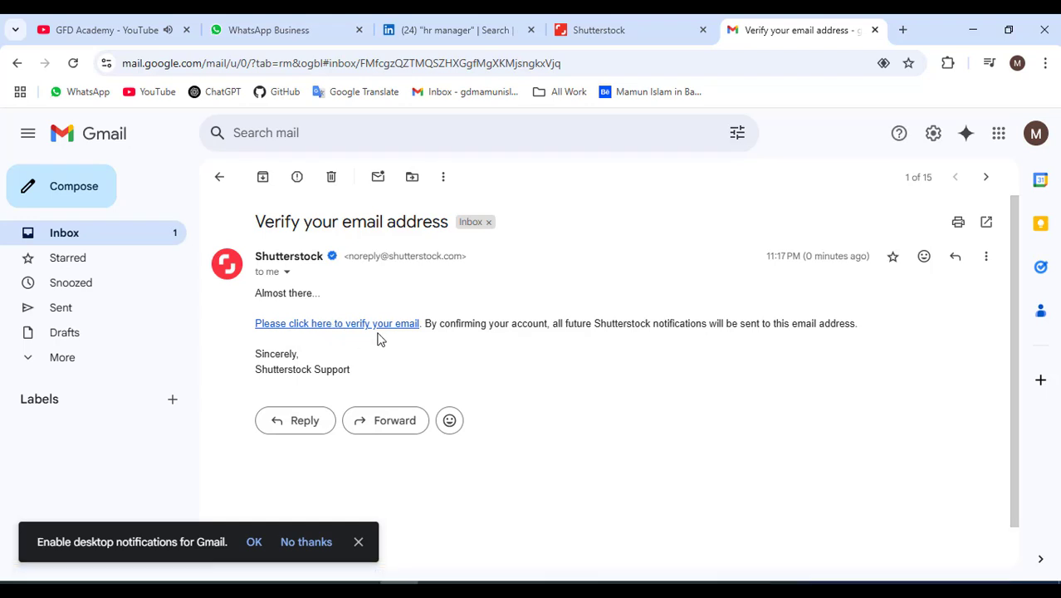
pyautogui.click(382, 325)
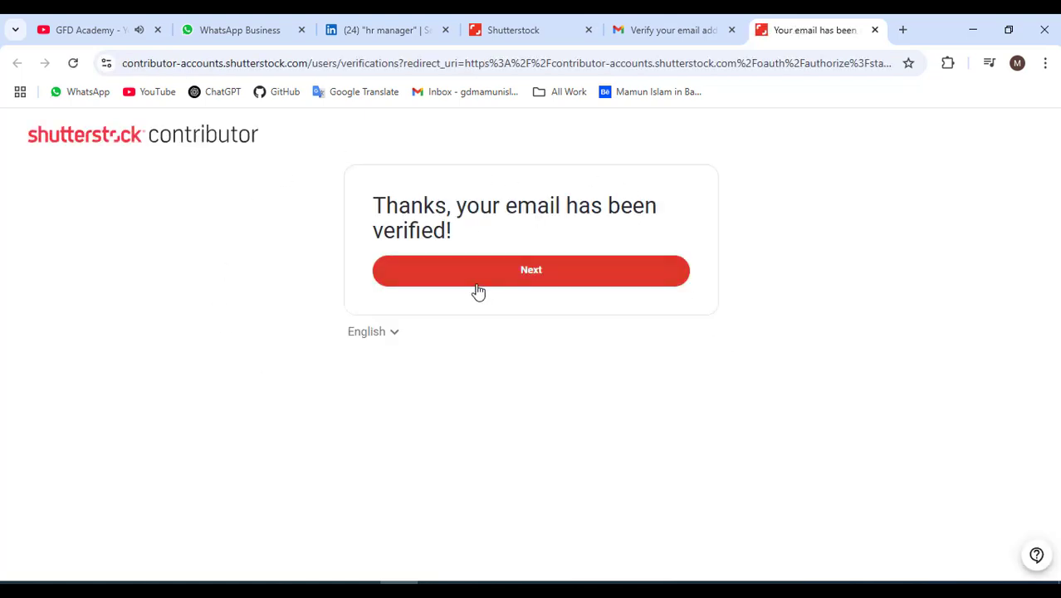
# Continue past verification and choose Bangladesh as the residential country.
pyautogui.click(476, 282)
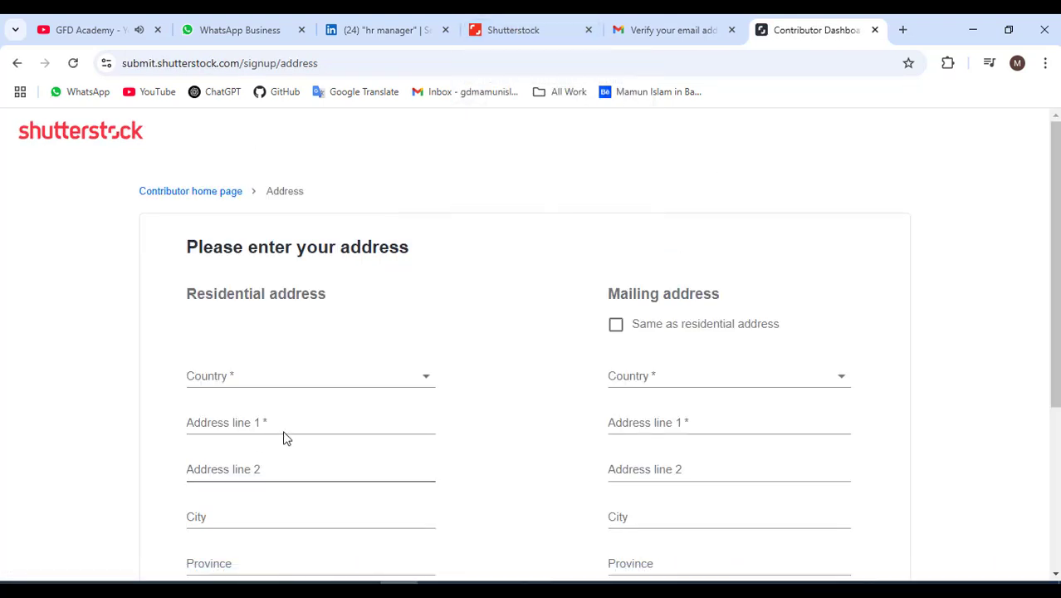
pyautogui.scroll(-2, 284, 422)
pyautogui.scroll(1, 220, 357)
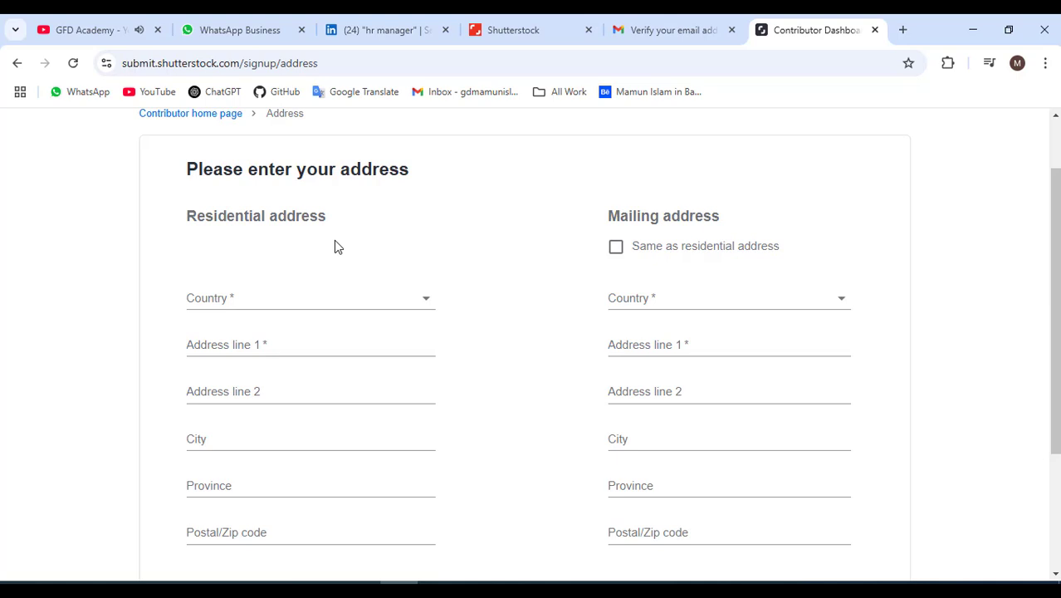
pyautogui.scroll(-1, 323, 251)
pyautogui.click(275, 228)
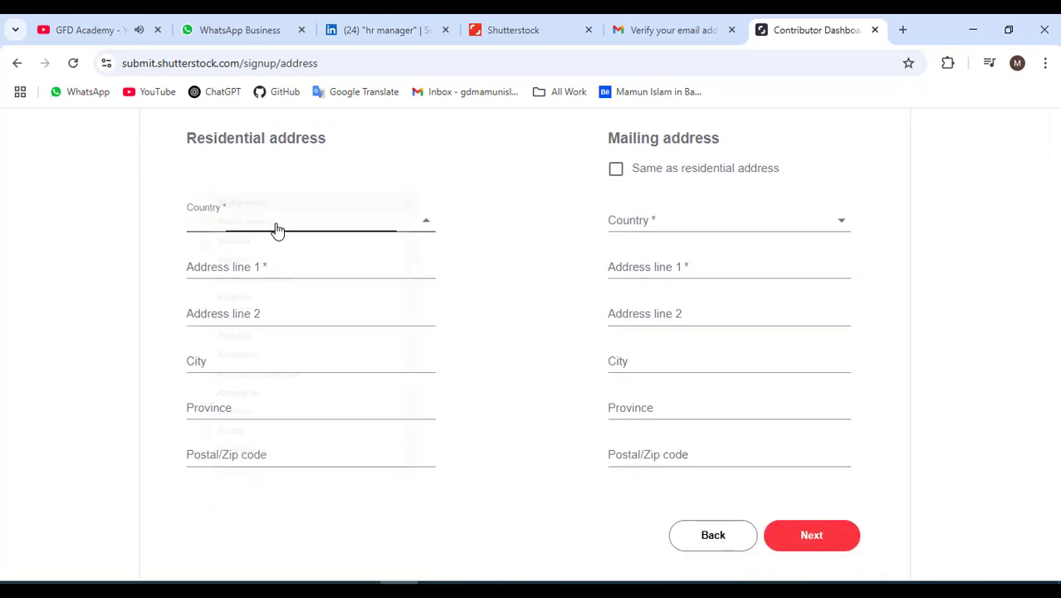
pyautogui.scroll(-3, 240, 455)
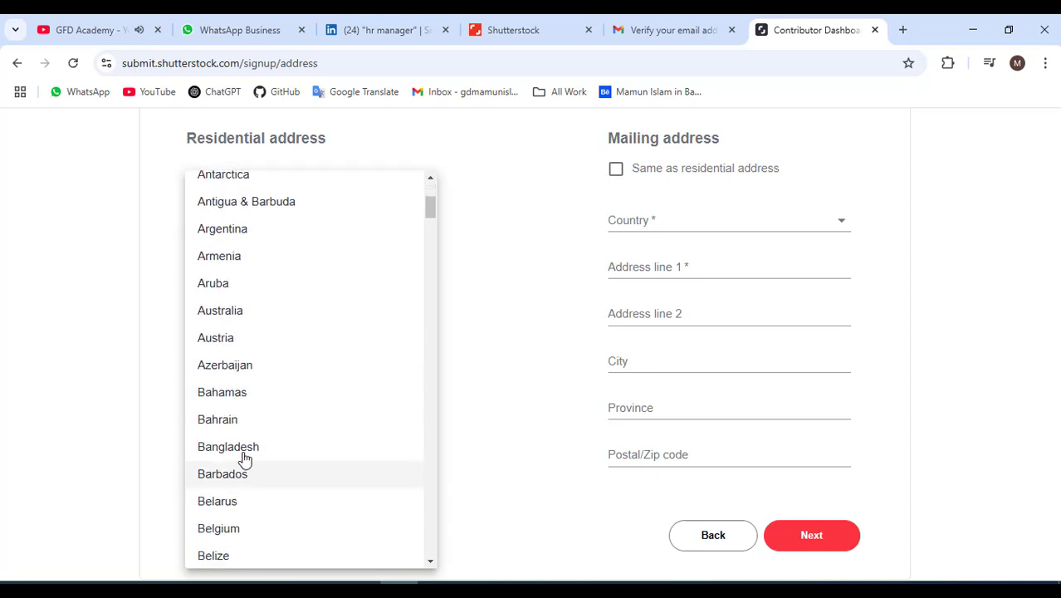
pyautogui.click(241, 455)
# Fill Address line 1, City and Postal code with the residential address.
pyautogui.click(223, 273)
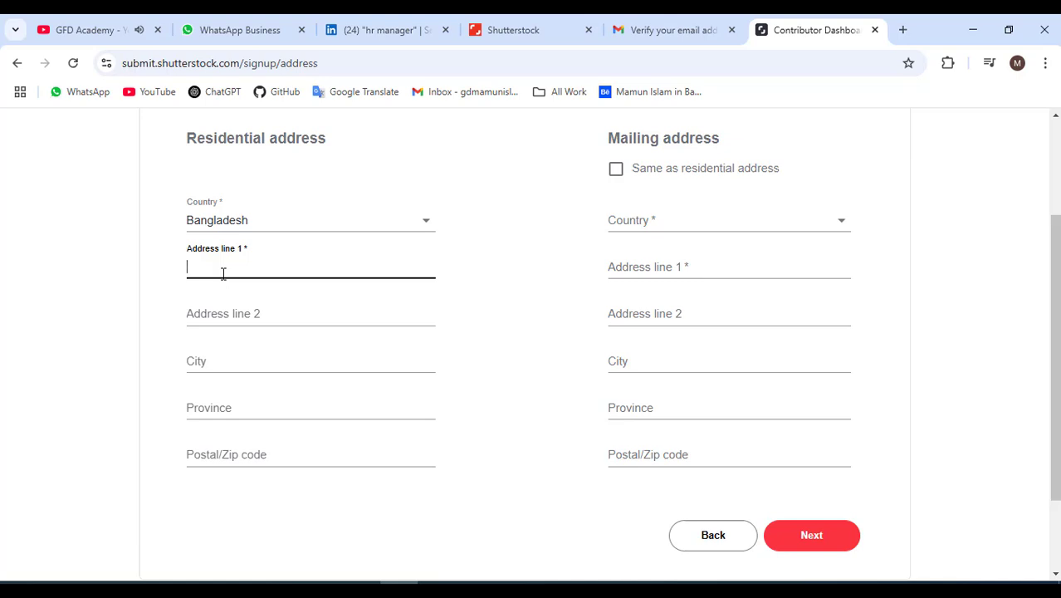
pyautogui.write('Tangail, Dha')
pyautogui.write('ka, Bangladesh')
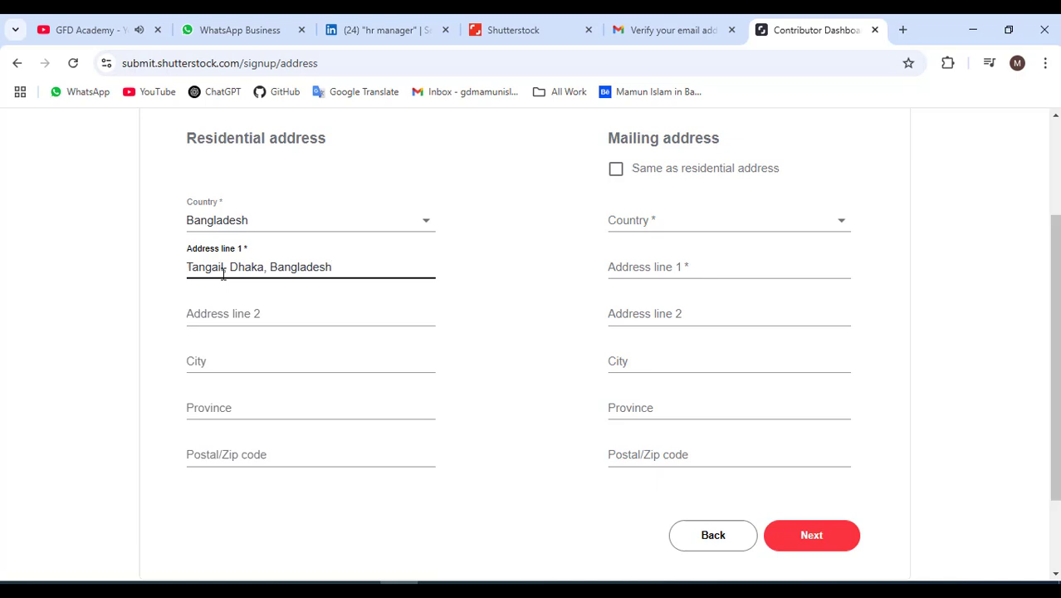
pyautogui.press('Home')
pyautogui.hotkey('shift', 'Right')
pyautogui.keyDown('shift'); pyautogui.click(277, 267); pyautogui.keyUp('shift')
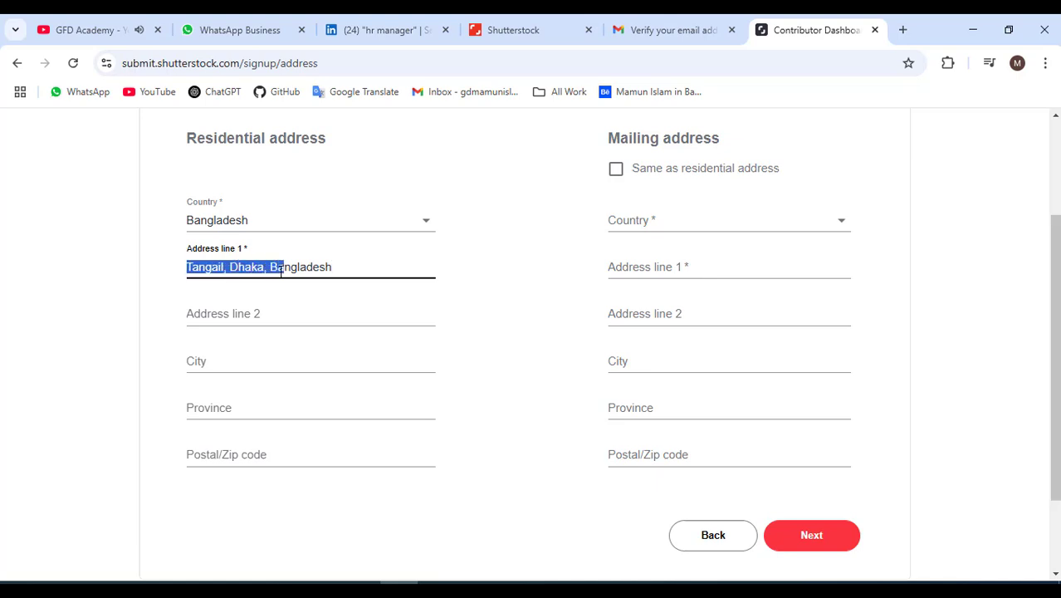
pyautogui.click(217, 266)
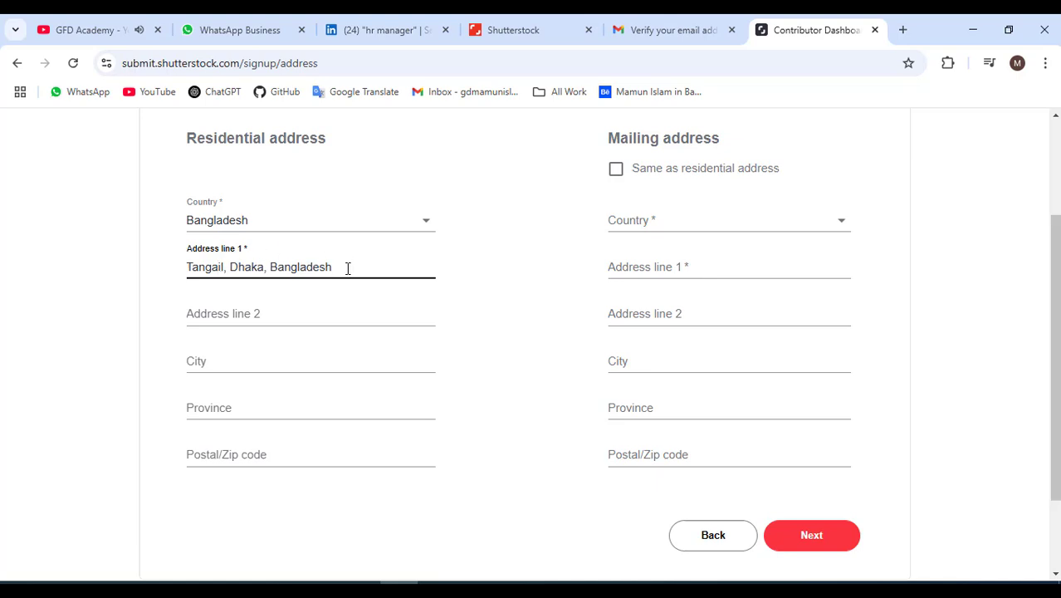
pyautogui.click(207, 362)
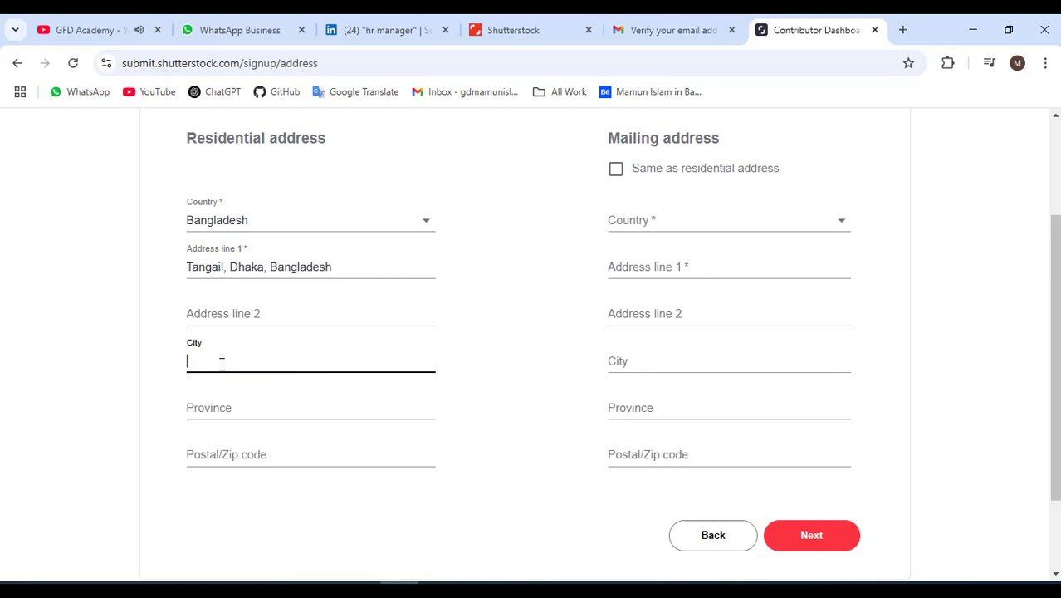
pyautogui.write('Tangail')
pyautogui.click(221, 411)
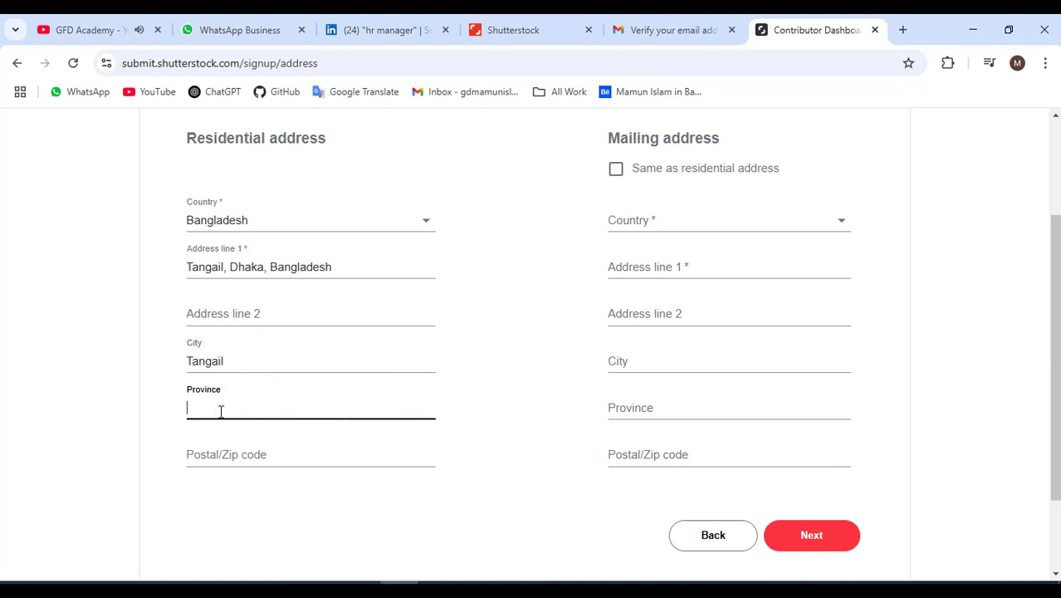
pyautogui.click(235, 451)
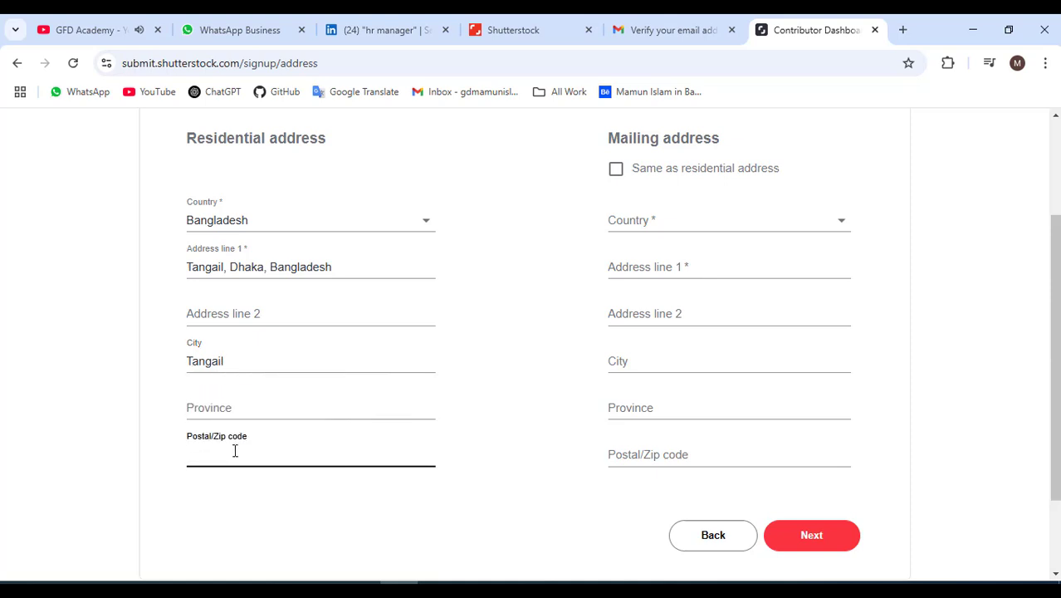
pyautogui.write('1912')
# Set the mailing address same as residential, submit with Next, and decline Chrome's save prompt.
pyautogui.scroll(-2, 249, 448)
pyautogui.click(793, 428)
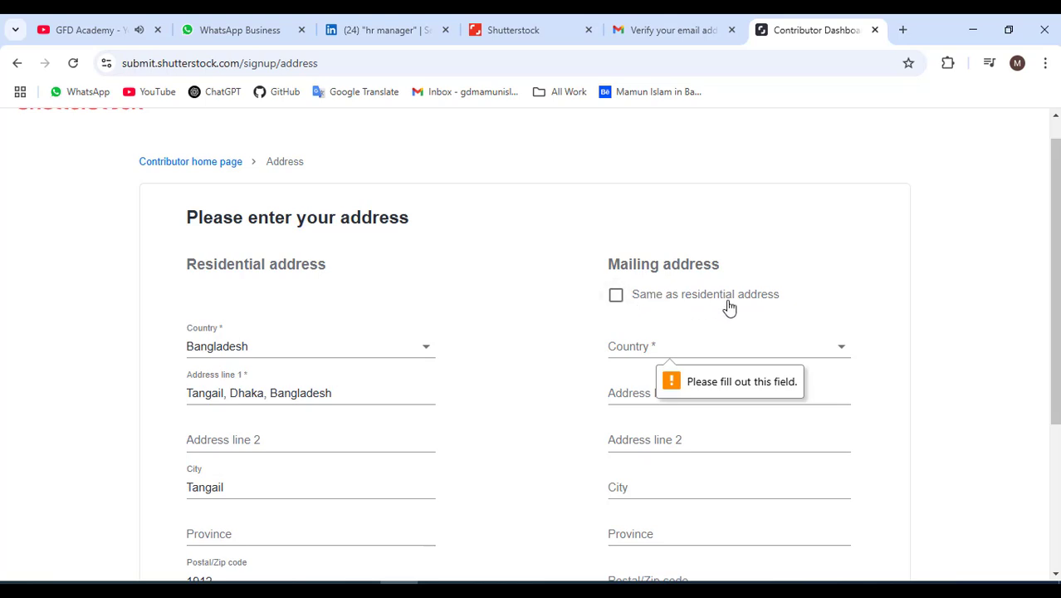
pyautogui.click(615, 295)
pyautogui.scroll(-3, 639, 357)
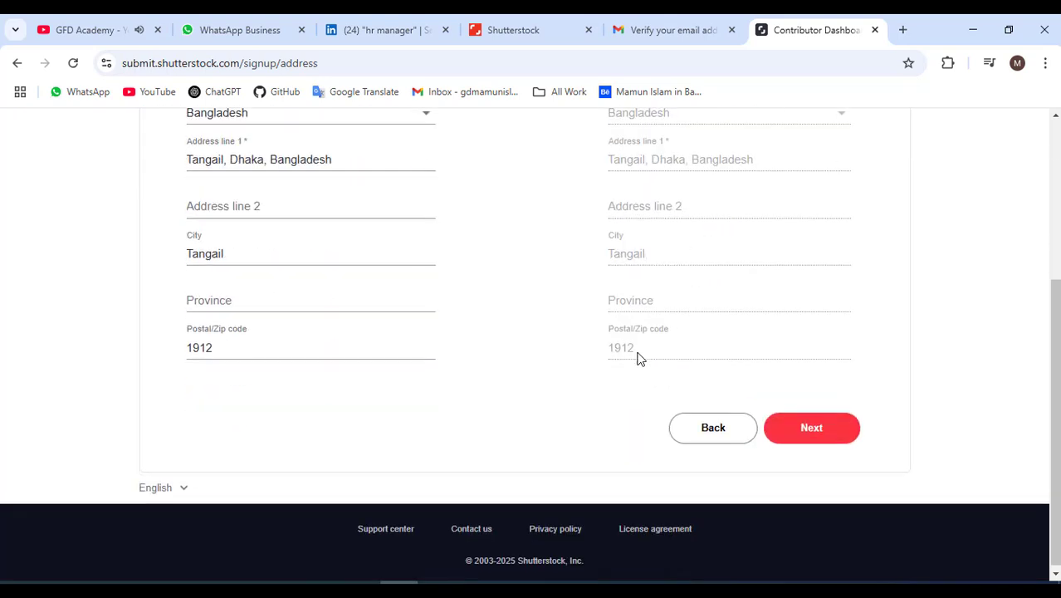
pyautogui.click(817, 430)
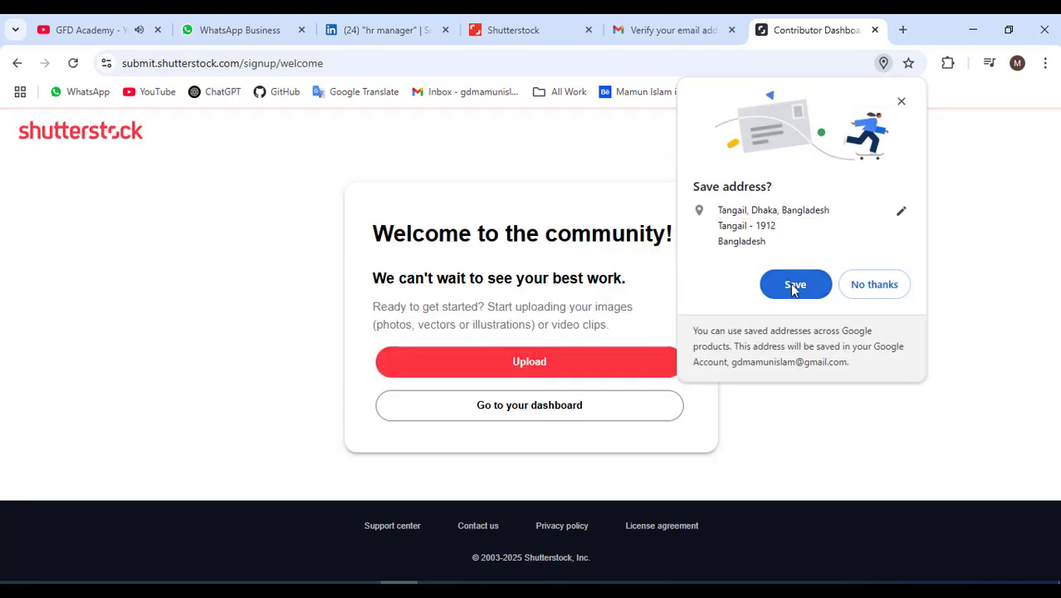
pyautogui.click(862, 287)
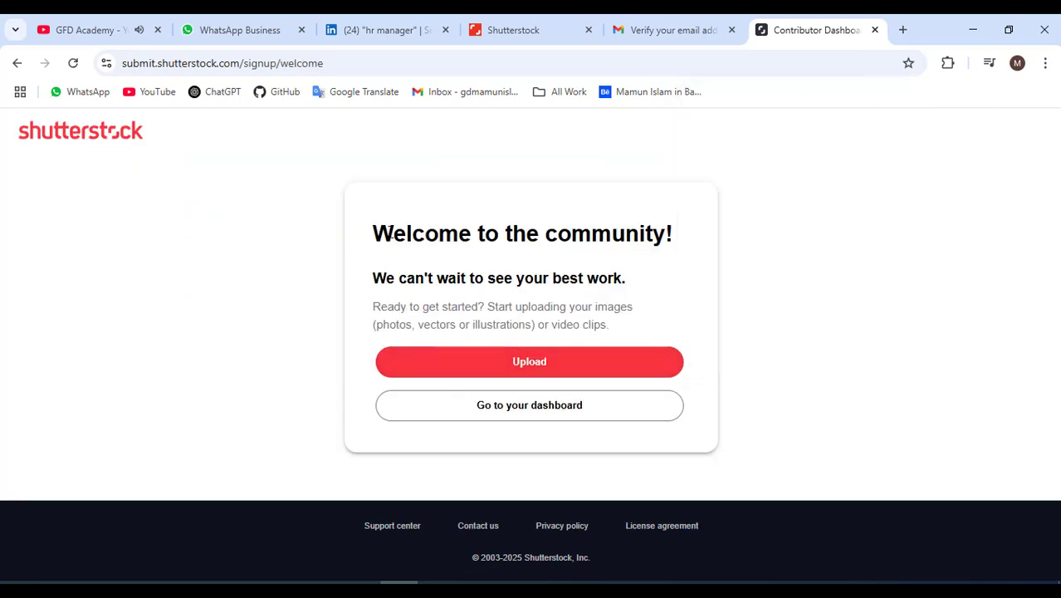
# Try Upload, dismiss the 'no assets yet' prompt, and return to the dashboard Home.
pyautogui.moveTo(459, 231); pyautogui.dragTo(477, 224)
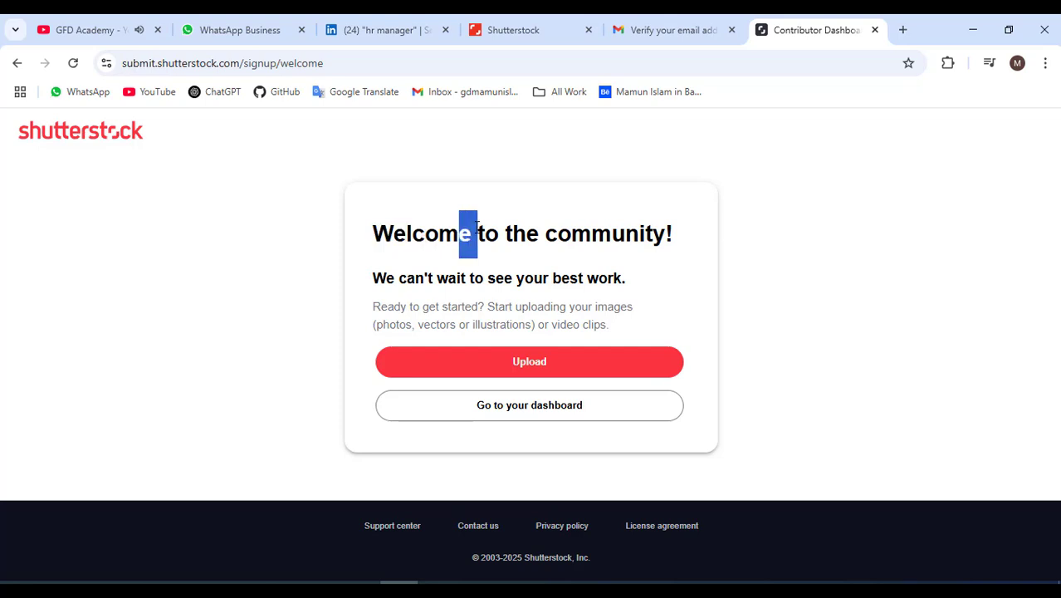
pyautogui.click(455, 293)
pyautogui.click(502, 367)
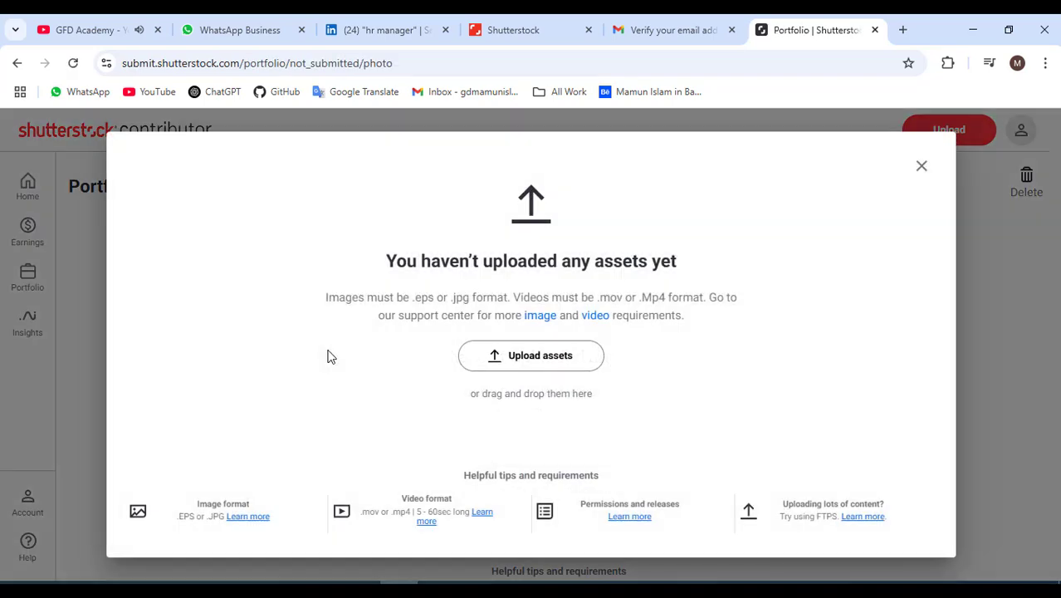
pyautogui.click(921, 166)
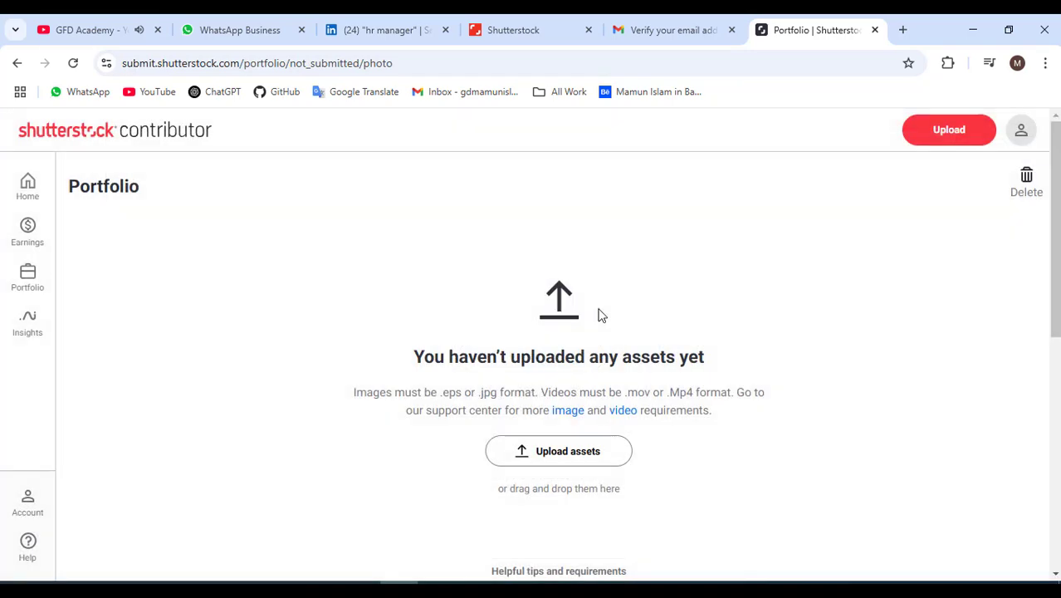
pyautogui.click(29, 184)
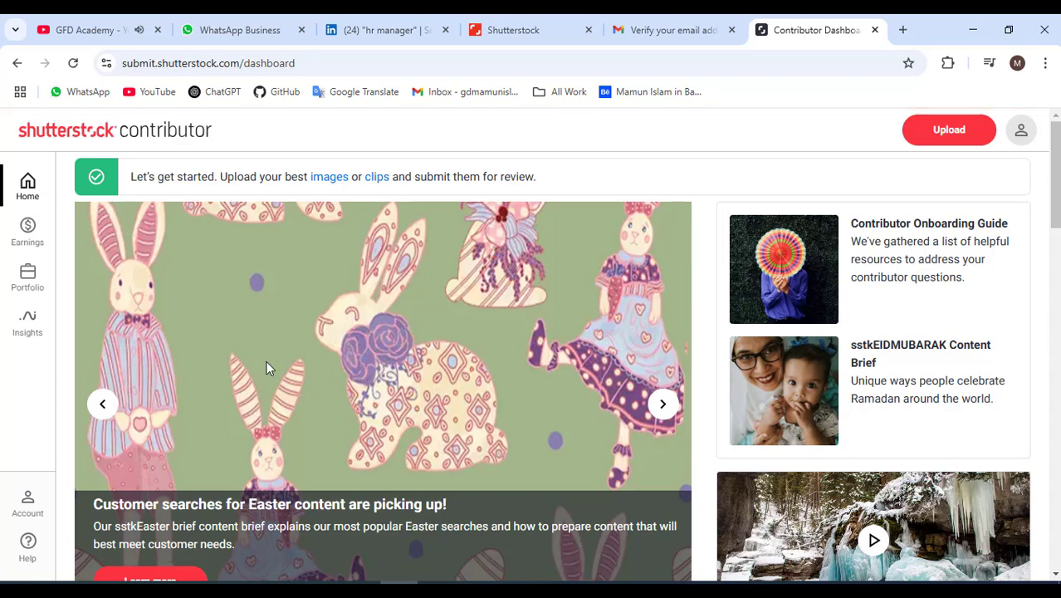
# Browse the dashboard, view the Earnings drawer, then bring up the Portfolio flyout options.
pyautogui.scroll(-4, 290, 342)
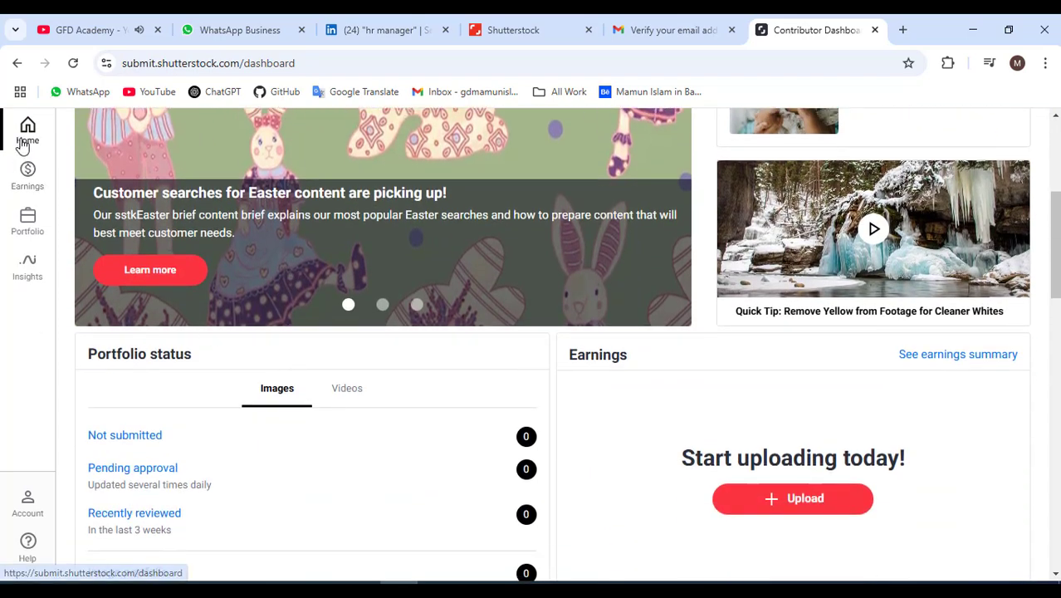
pyautogui.scroll(-5, 278, 364)
pyautogui.scroll(4, 303, 372)
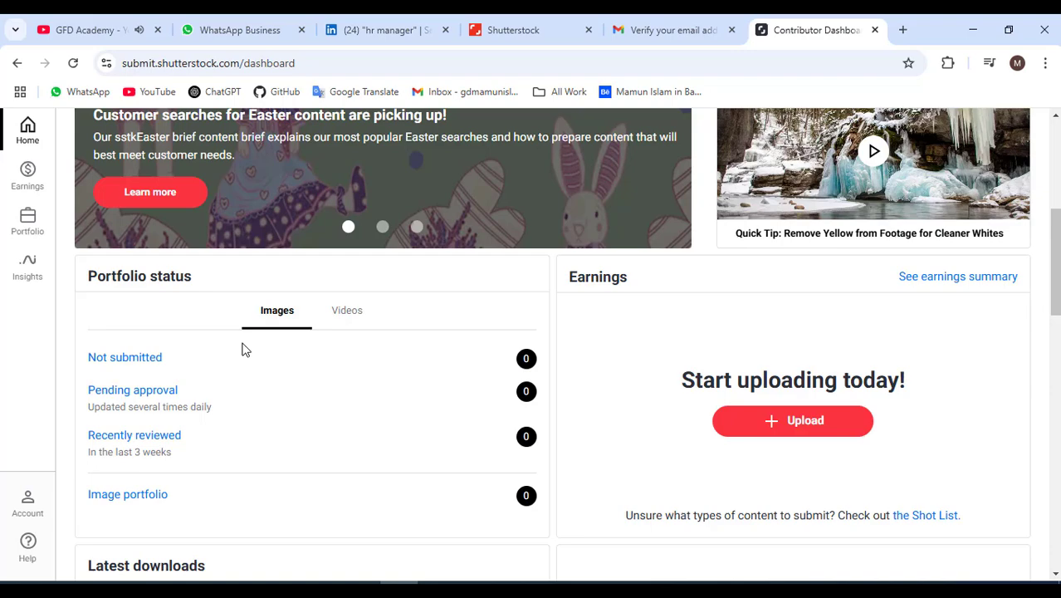
pyautogui.scroll(2, 243, 349)
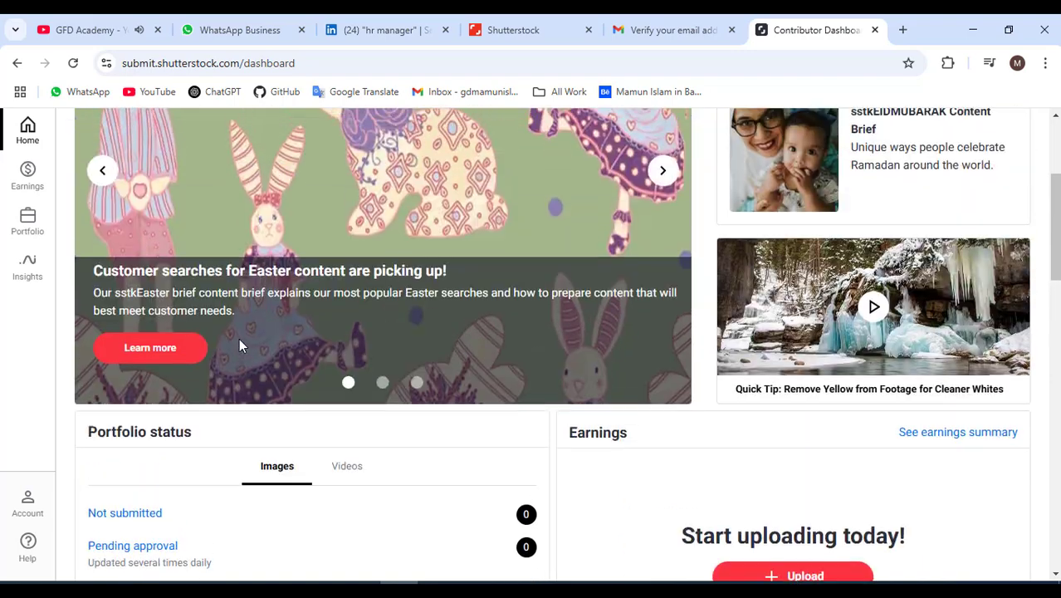
pyautogui.click(22, 177)
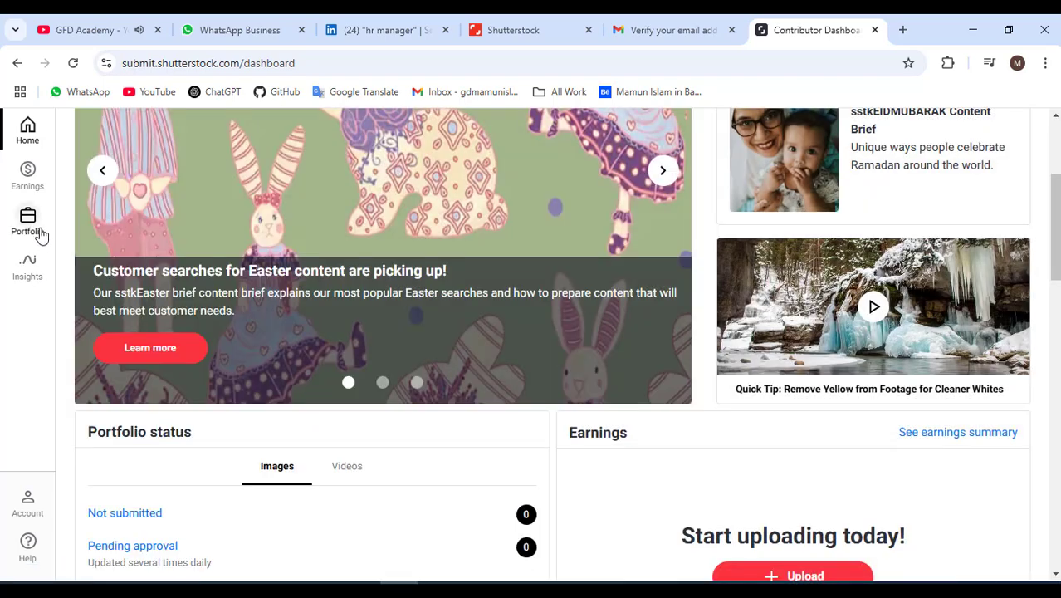
pyautogui.moveTo(41, 235)
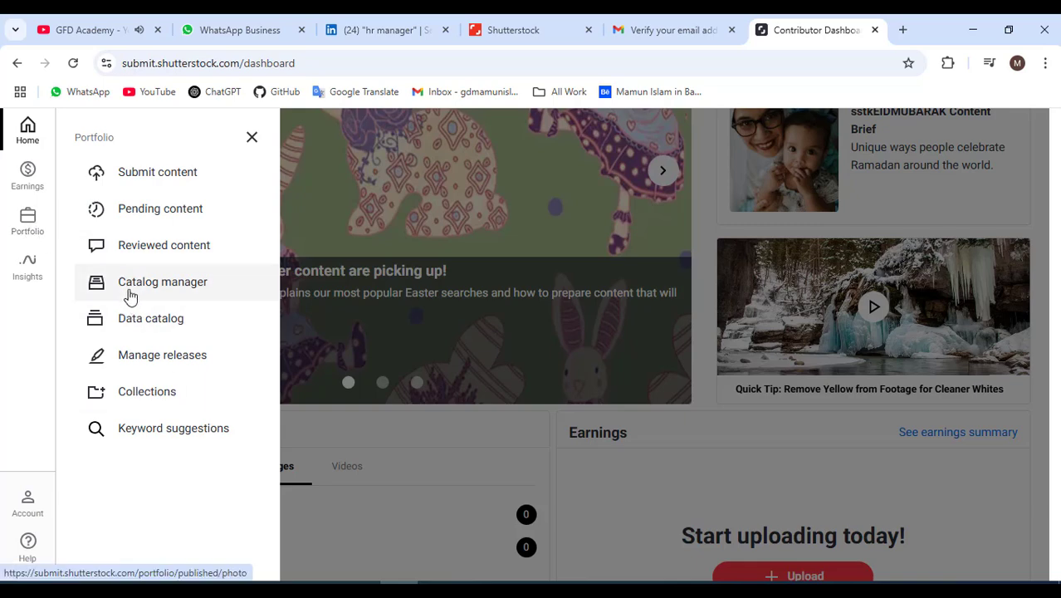
# Open Insights > Trending content to see in-demand terms led by 'happy valentine's day'.
pyautogui.click(27, 235)
pyautogui.click(28, 267)
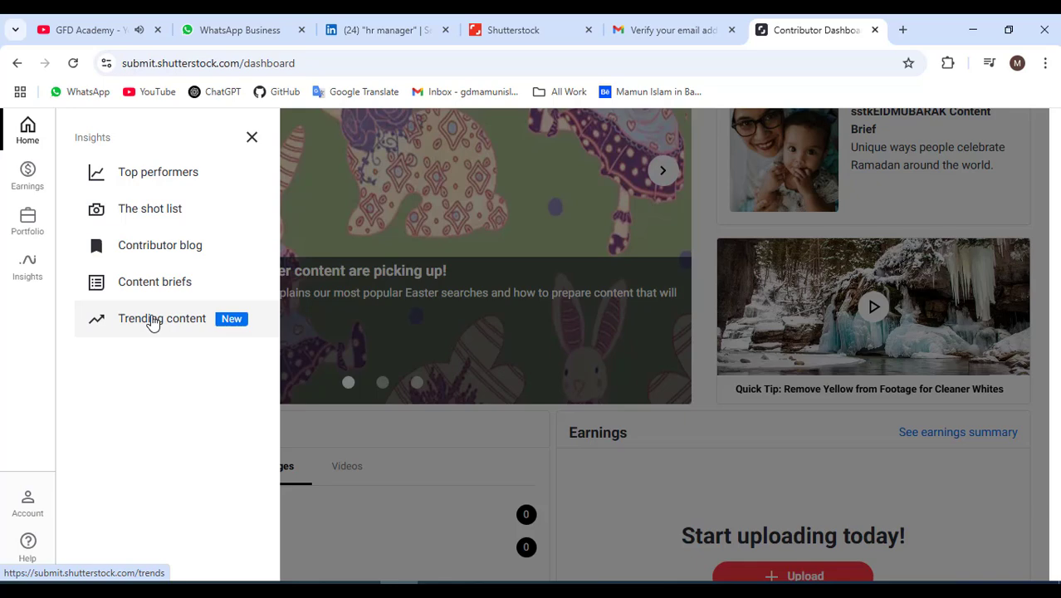
pyautogui.click(152, 323)
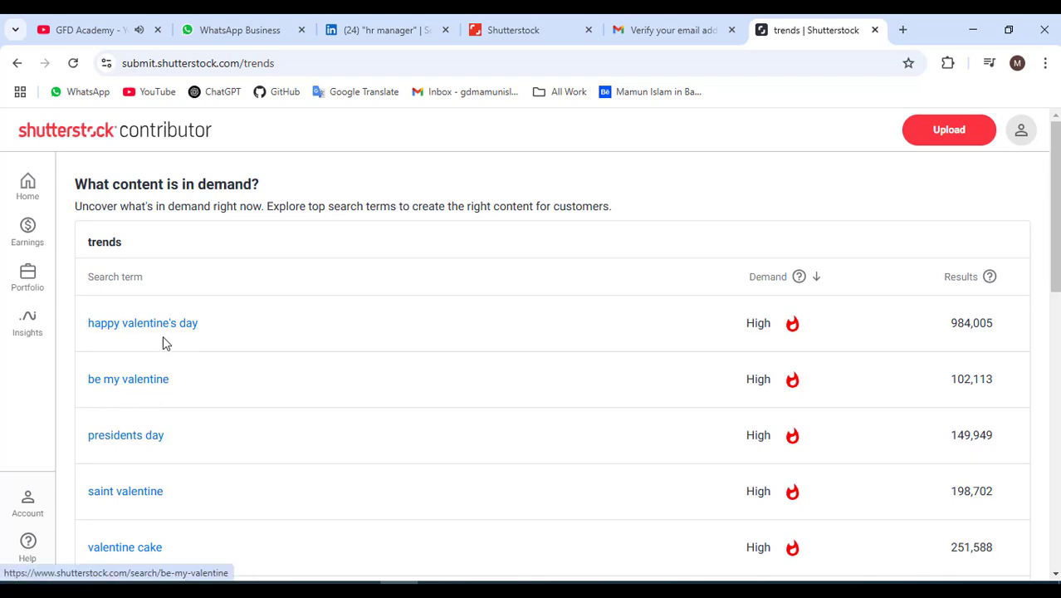
pyautogui.scroll(-2, 188, 469)
pyautogui.scroll(-2, 192, 448)
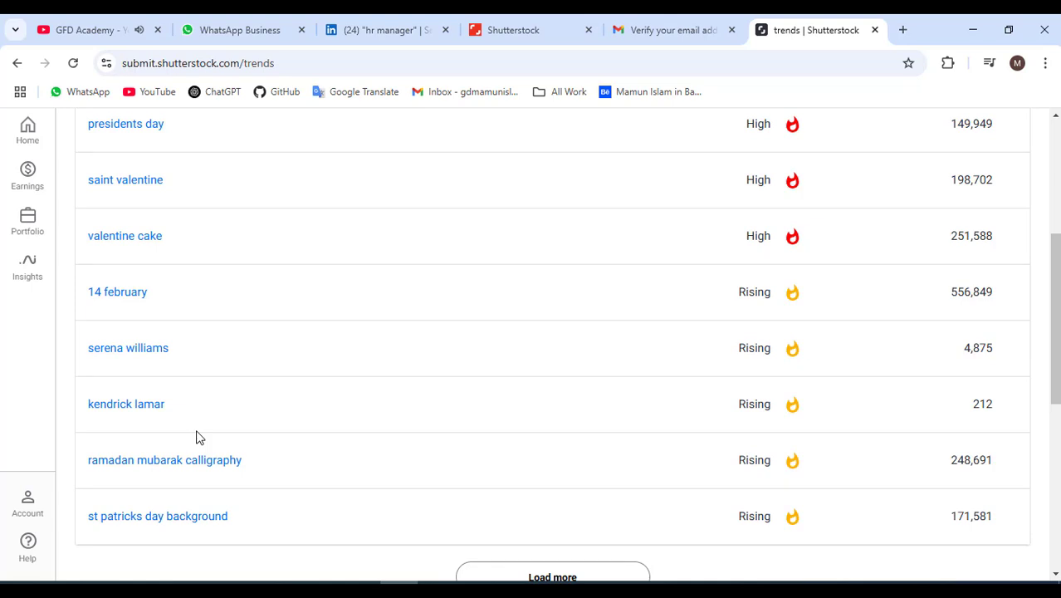
pyautogui.scroll(1, 436, 393)
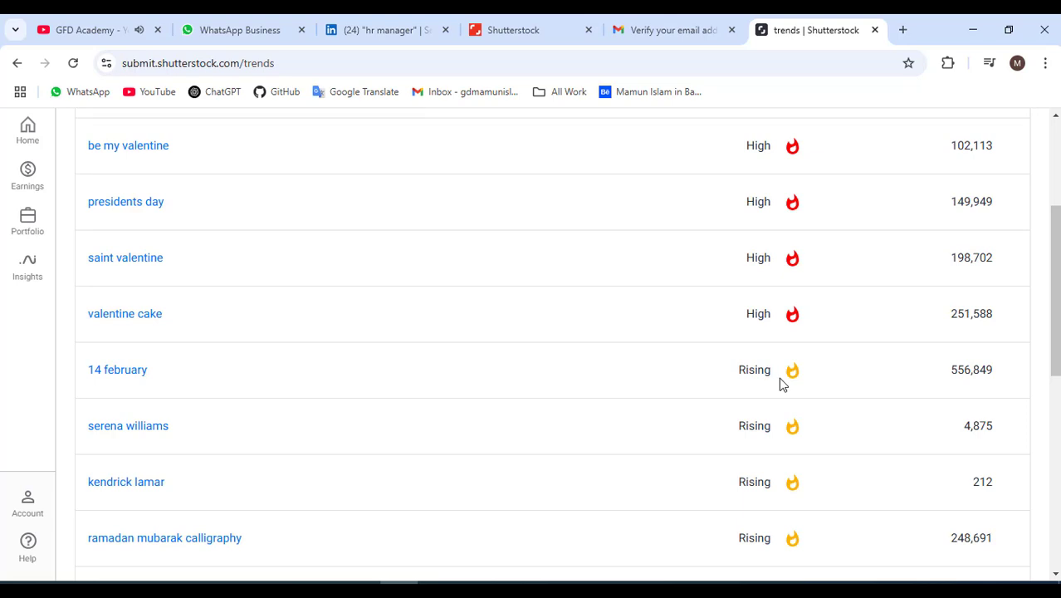
pyautogui.scroll(-2, 523, 414)
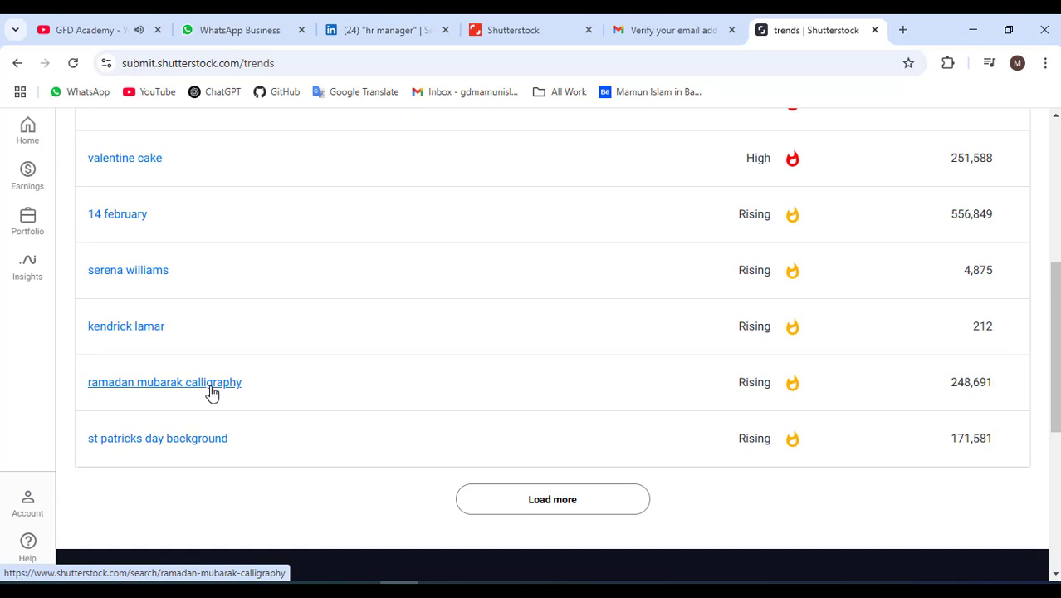
pyautogui.scroll(2, 210, 391)
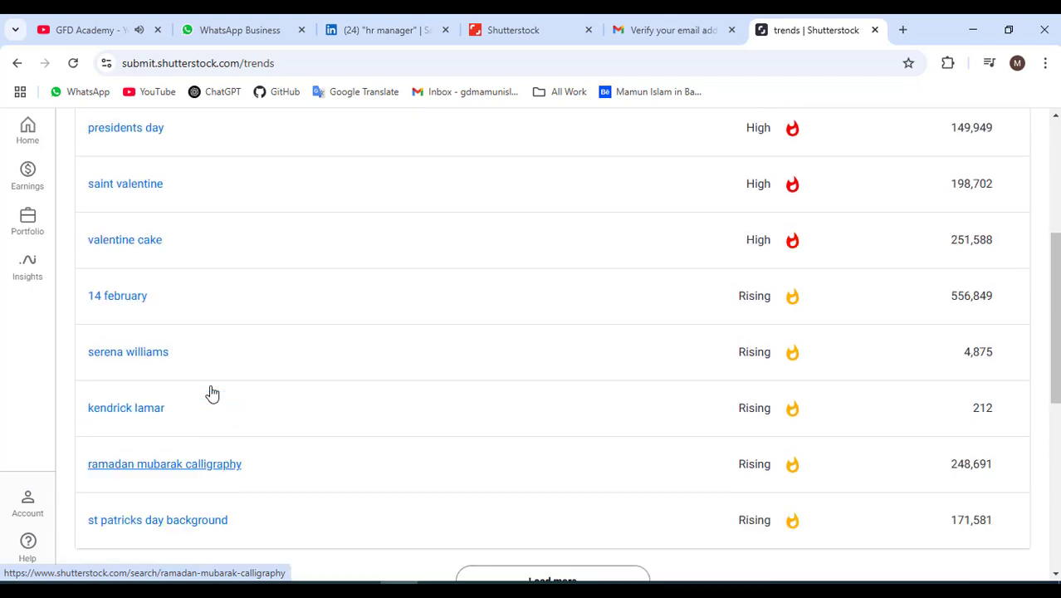
pyautogui.scroll(-4, 210, 391)
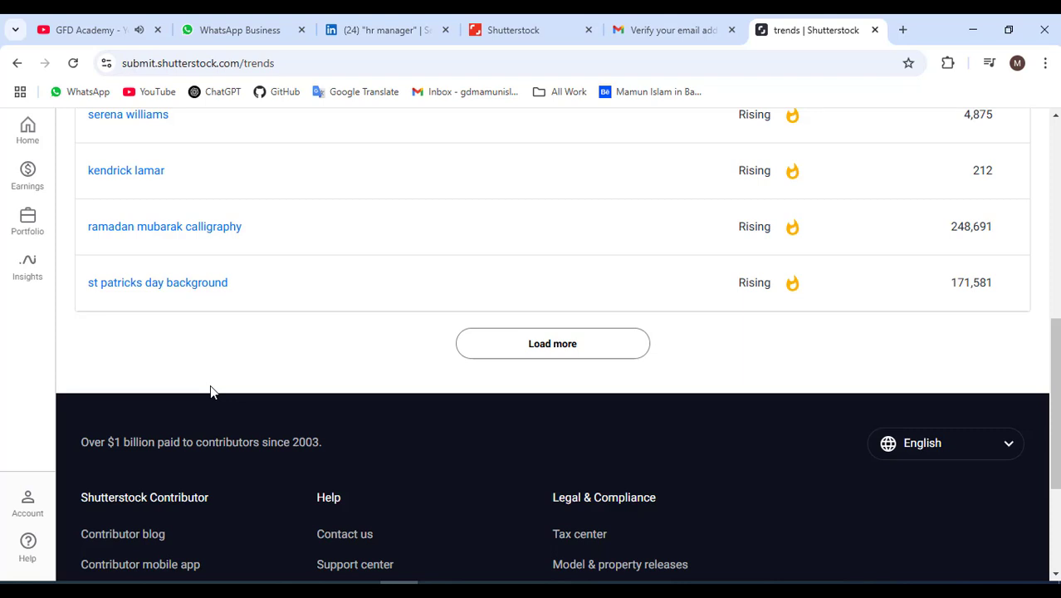
pyautogui.scroll(4, 211, 391)
pyautogui.scroll(-3, 211, 391)
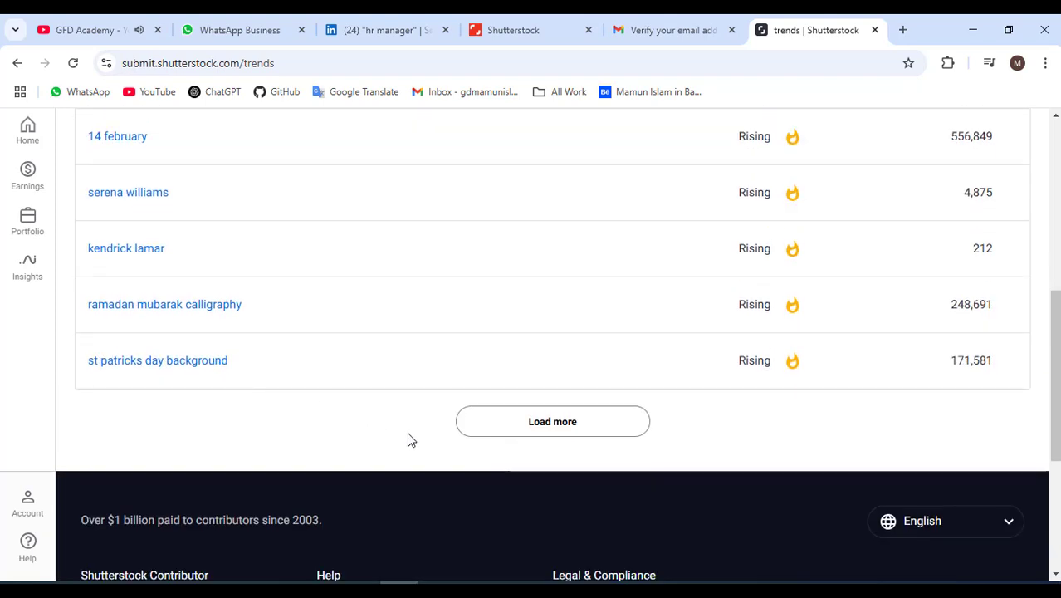
# Load more trends and review the added rising terms like molybdenum, cute kawaii and leviathan.
pyautogui.click(517, 424)
pyautogui.scroll(-3, 382, 412)
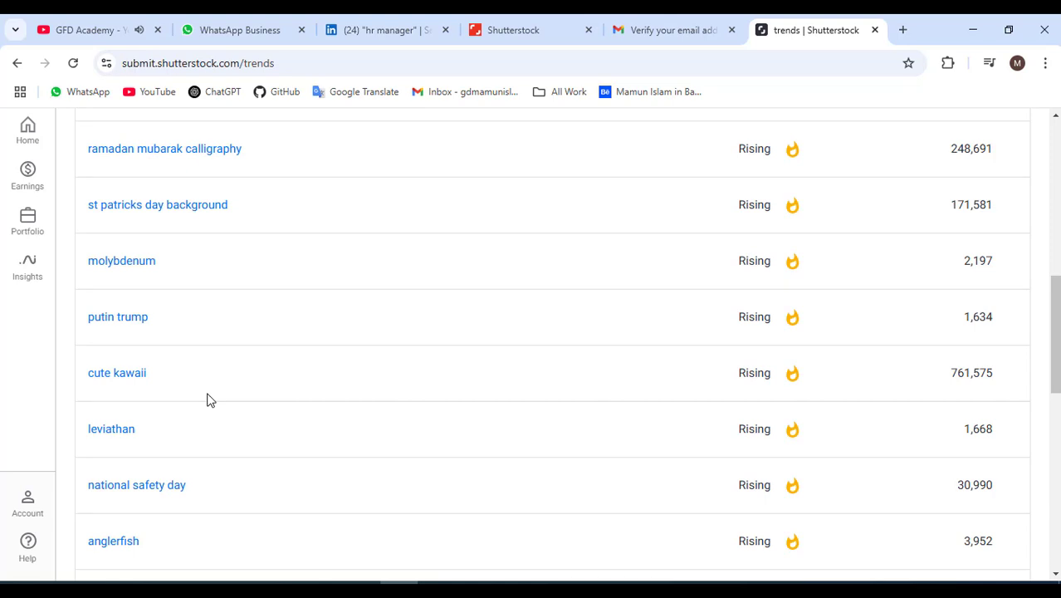
pyautogui.scroll(-3, 208, 400)
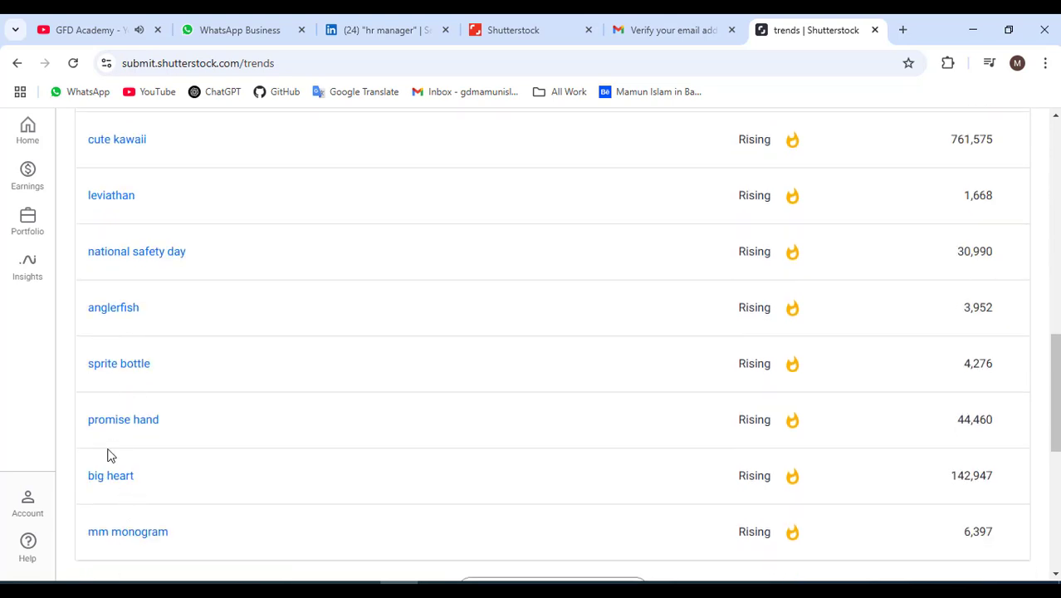
pyautogui.scroll(-3, 108, 453)
pyautogui.scroll(6, 351, 366)
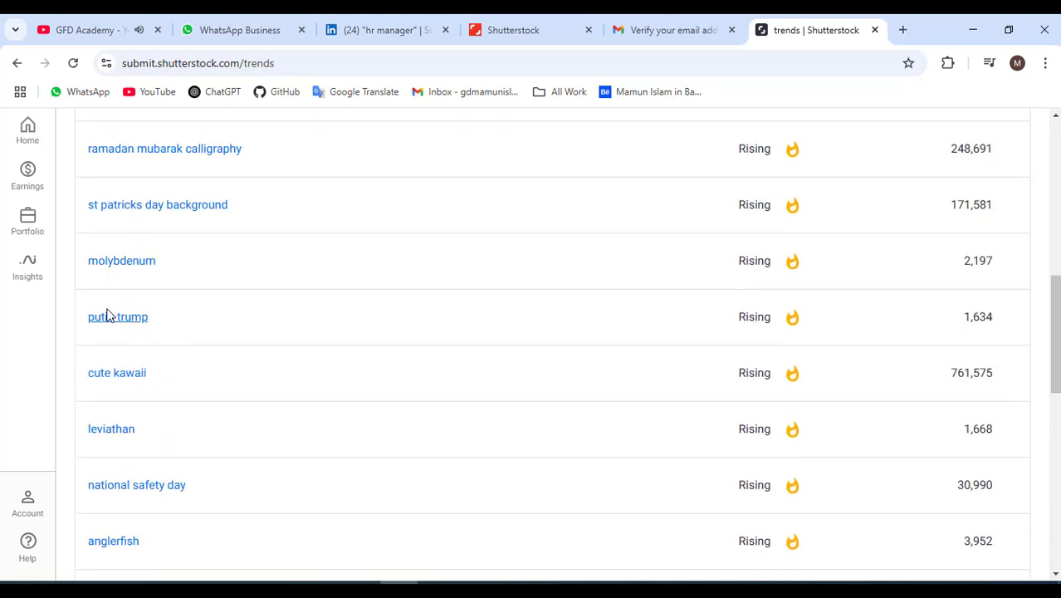
pyautogui.scroll(1, 211, 375)
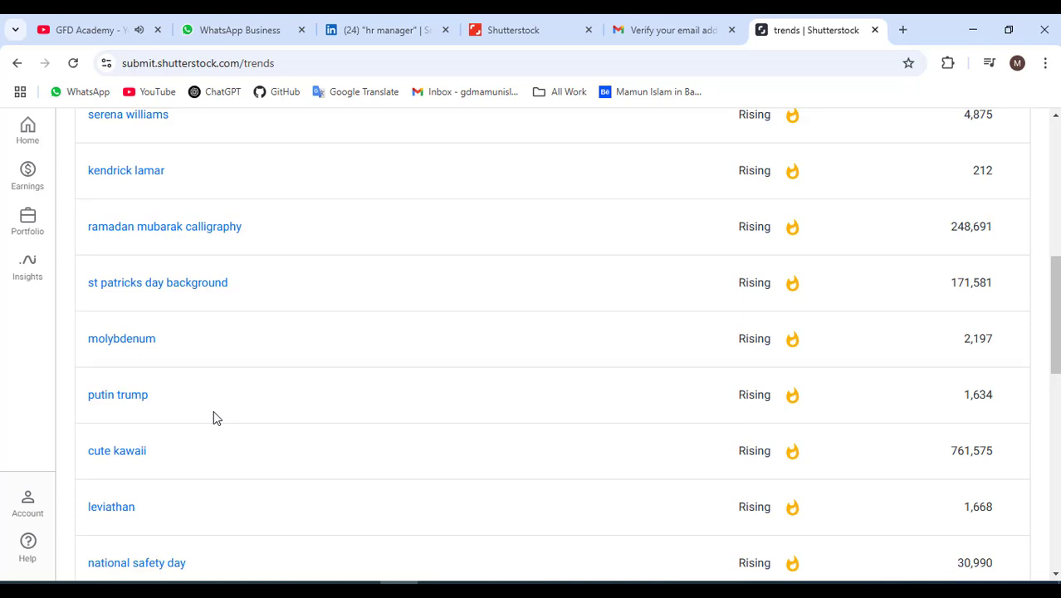
pyautogui.scroll(8, 213, 410)
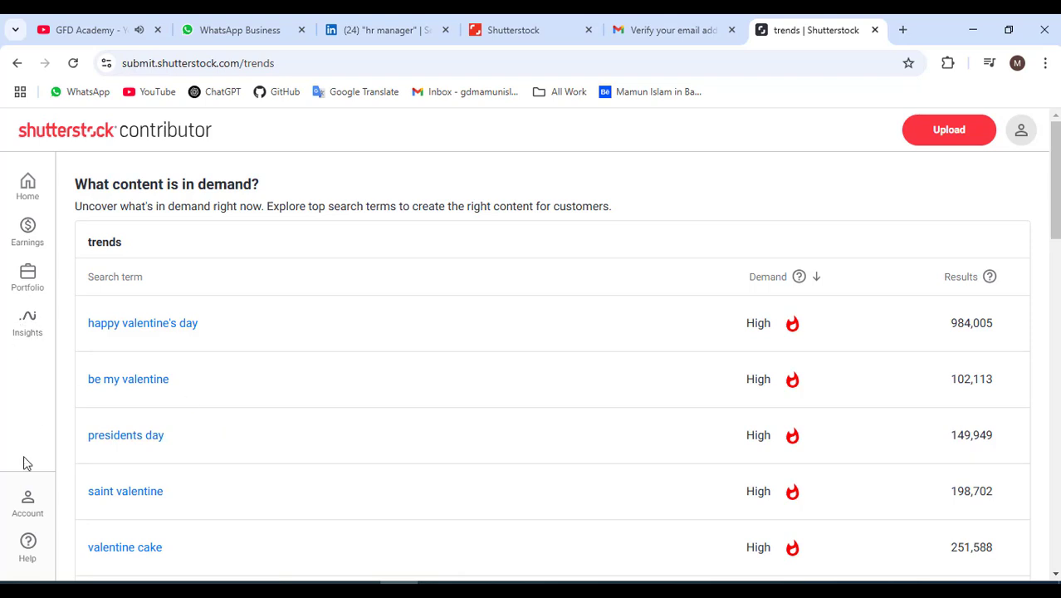
# Go to Account settings and review user details, contact information, password and payout sections.
pyautogui.click(28, 501)
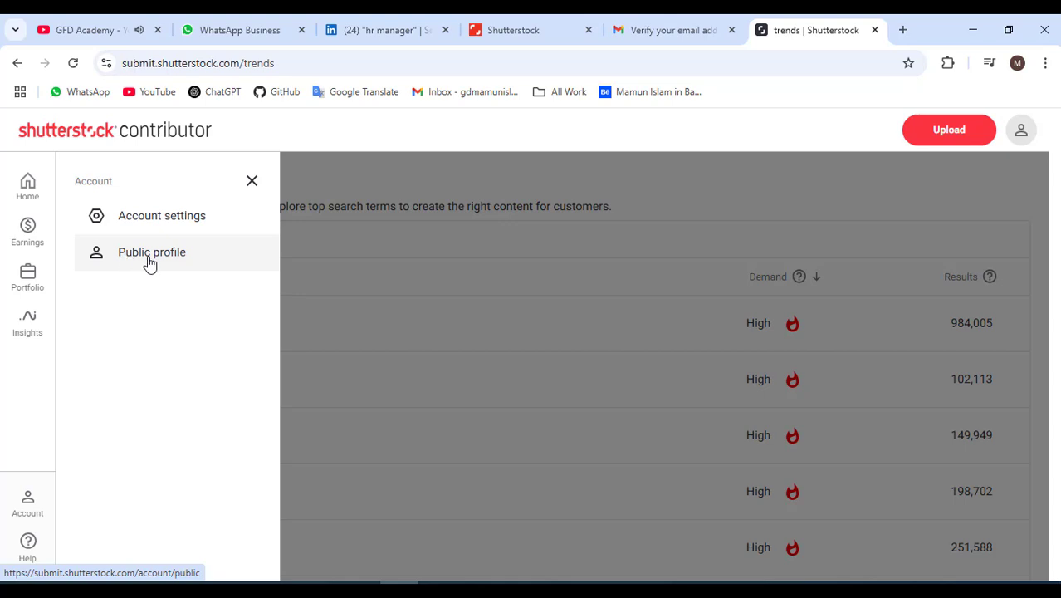
pyautogui.click(150, 221)
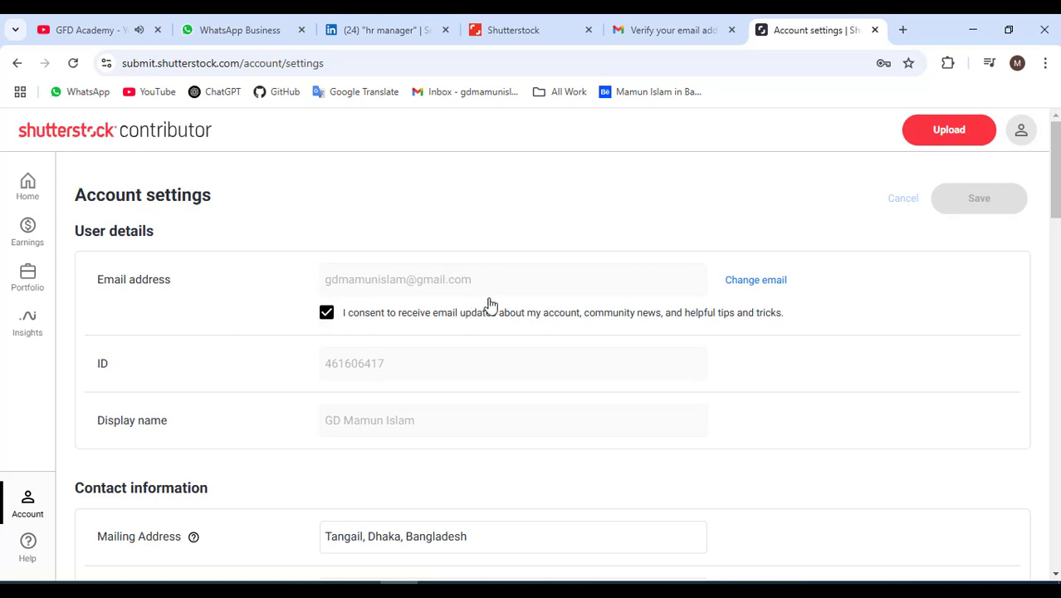
pyautogui.scroll(-1, 420, 409)
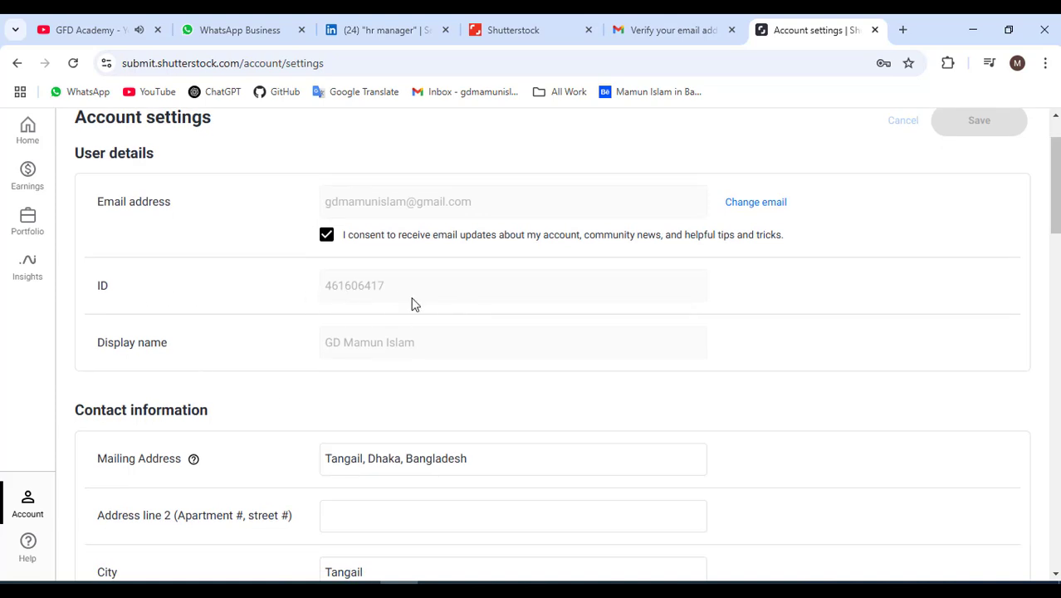
pyautogui.scroll(-1, 424, 332)
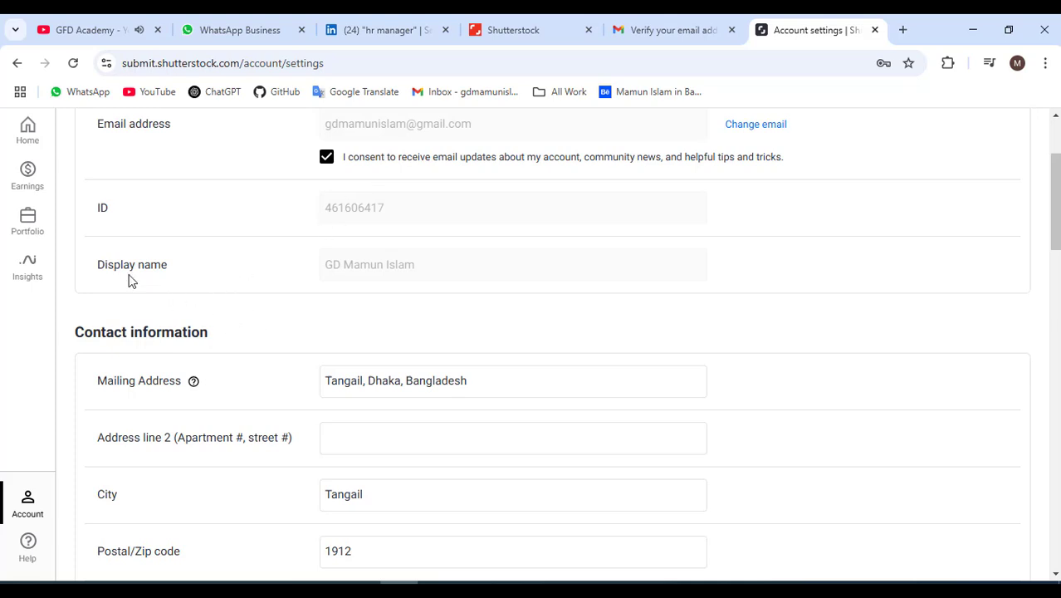
pyautogui.scroll(-1, 239, 378)
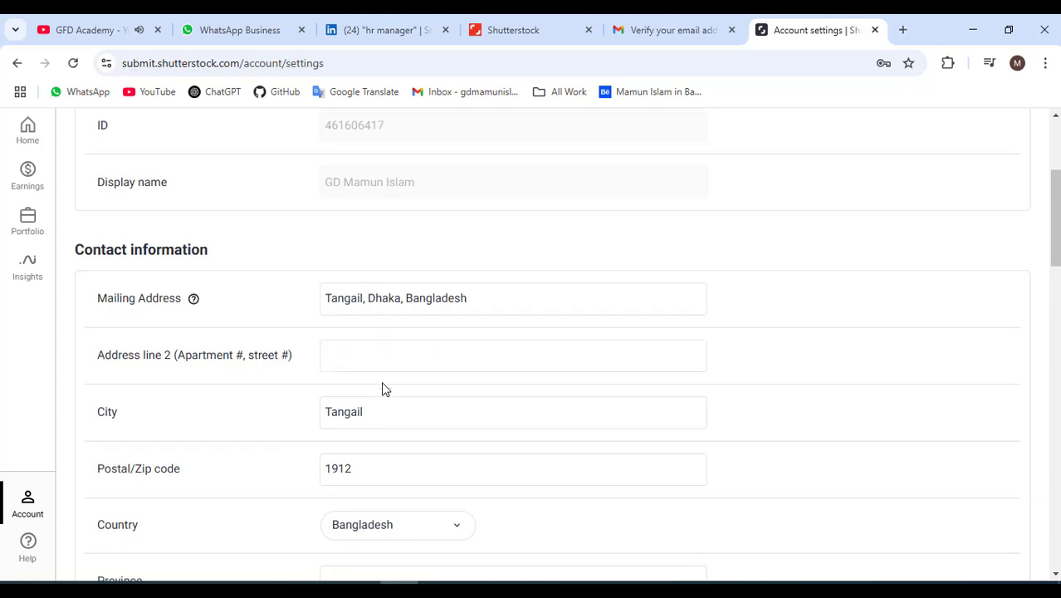
pyautogui.scroll(-1, 314, 242)
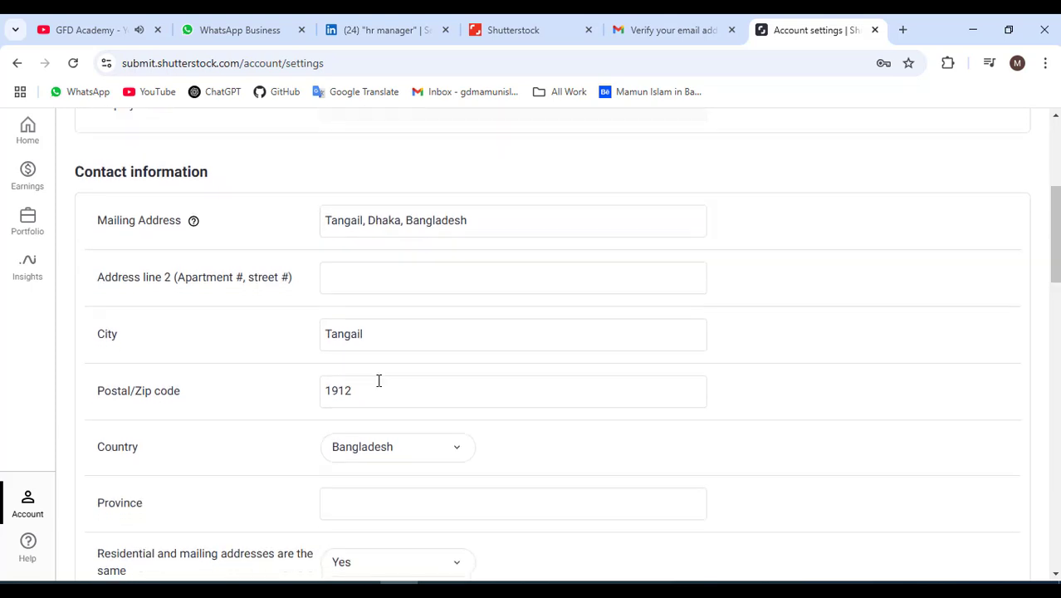
pyautogui.scroll(-2, 378, 390)
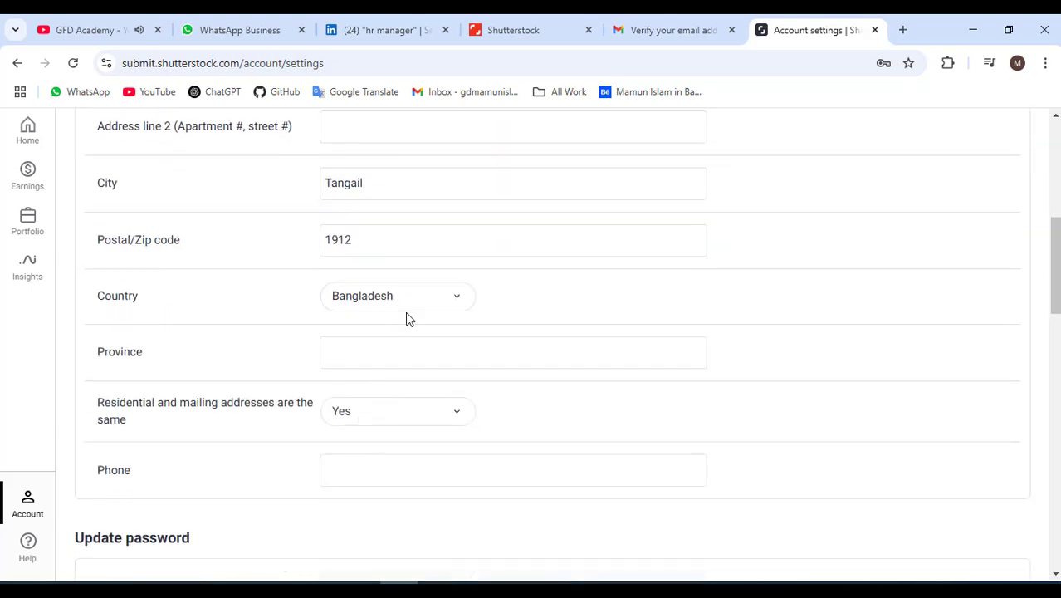
pyautogui.scroll(-2, 222, 394)
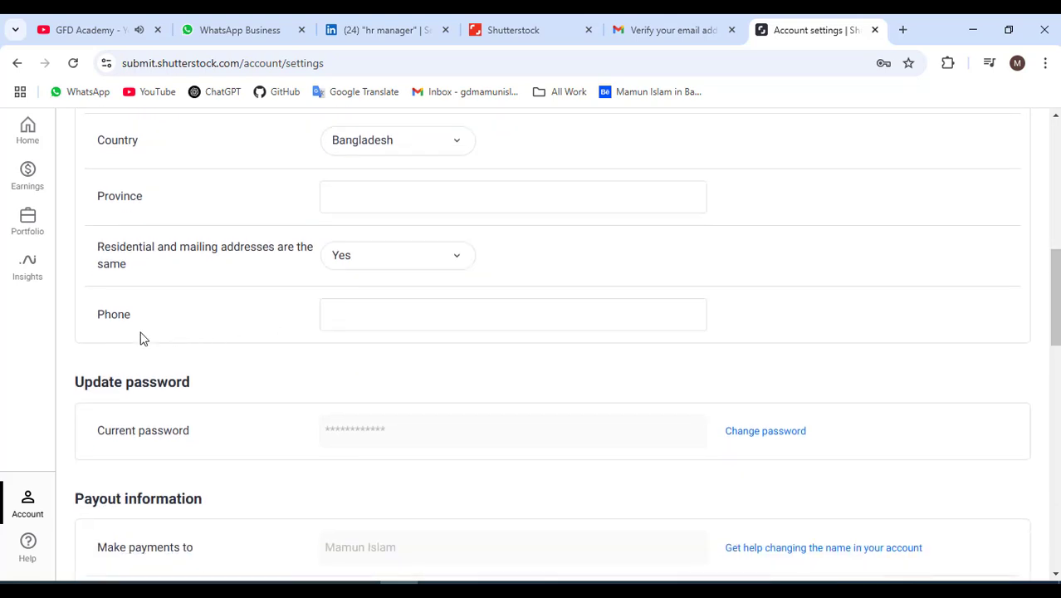
# Enter the account holder's phone number with country code in the Phone field.
pyautogui.click(370, 309)
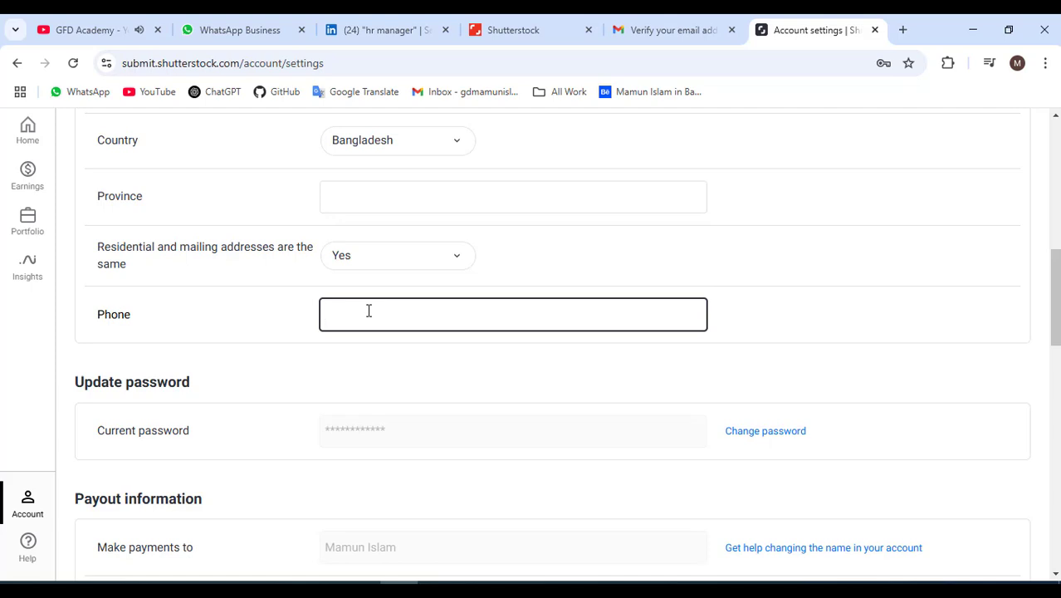
pyautogui.moveTo(419, 316); pyautogui.dragTo(307, 316)
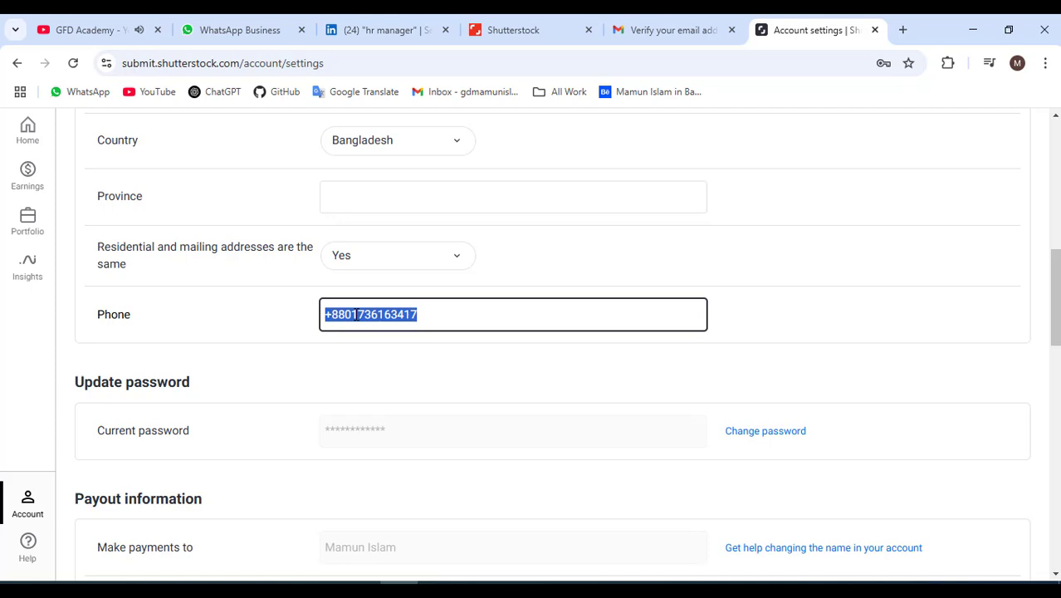
pyautogui.scroll(-1, 359, 413)
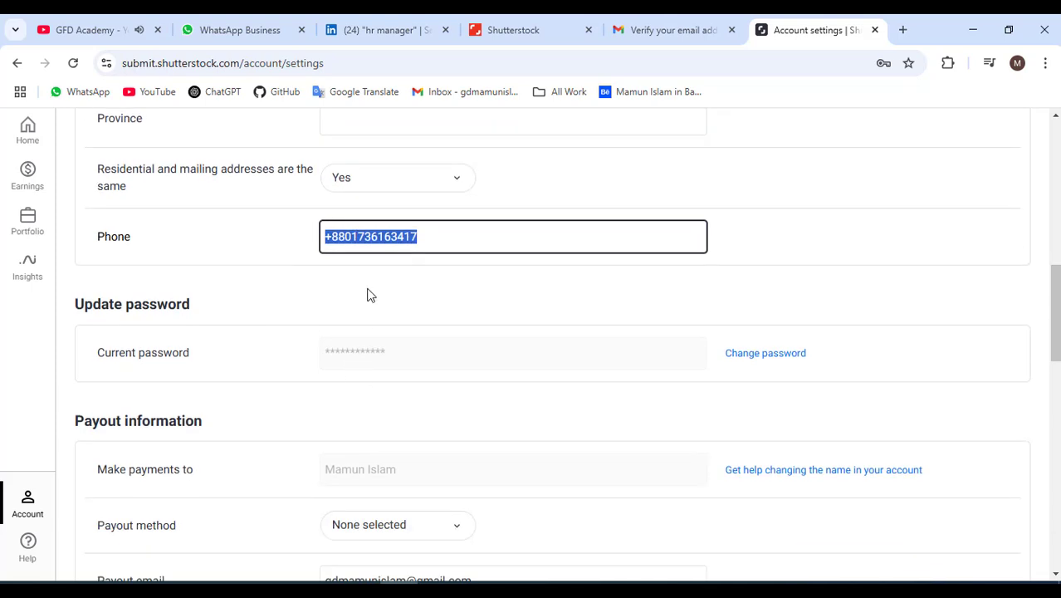
pyautogui.scroll(1, 365, 297)
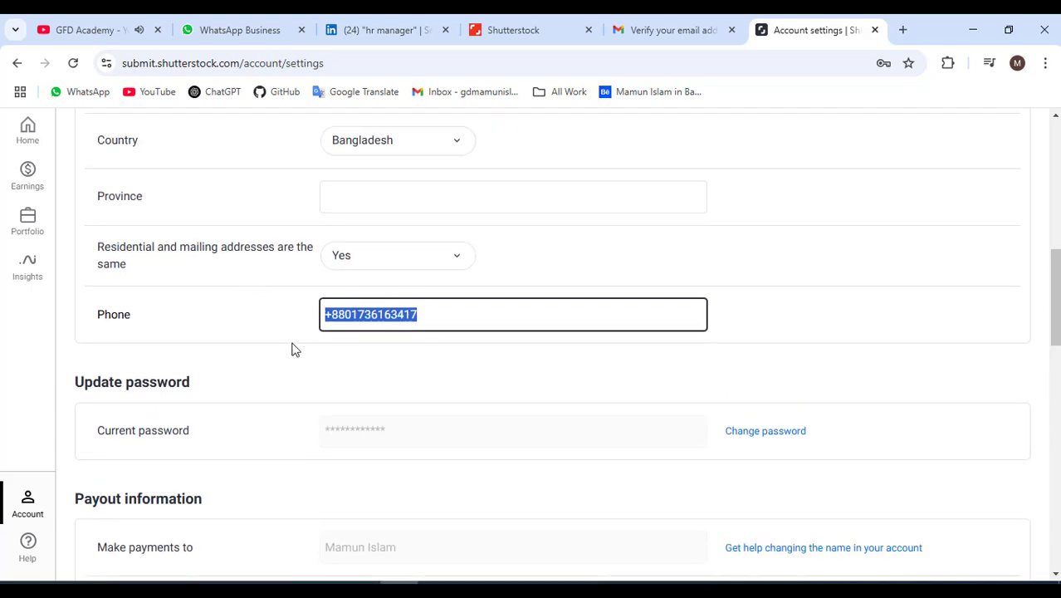
pyautogui.click(382, 312)
pyautogui.scroll(-2, 441, 384)
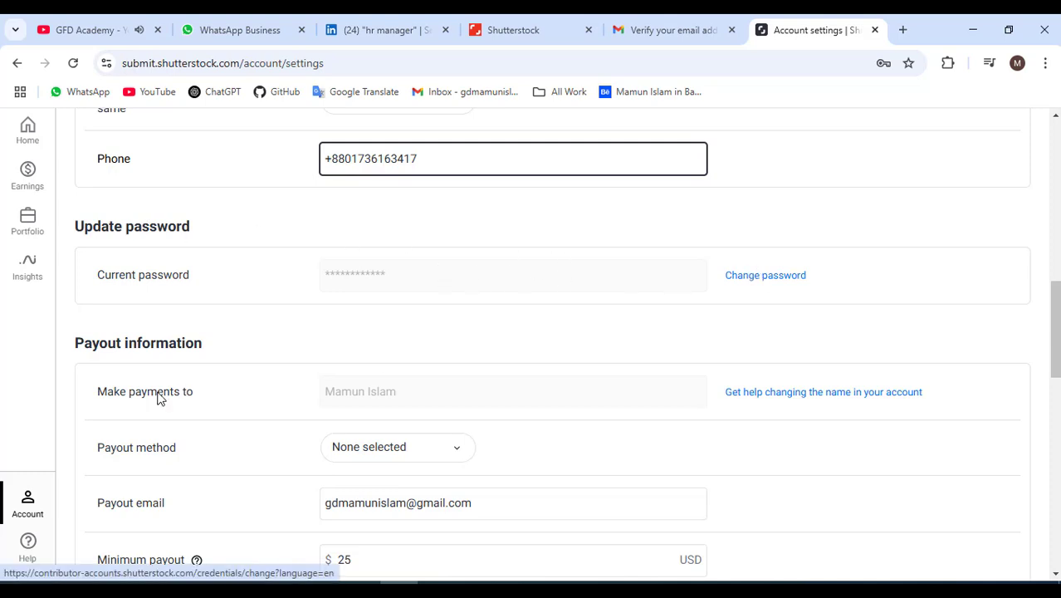
pyautogui.scroll(-2, 455, 407)
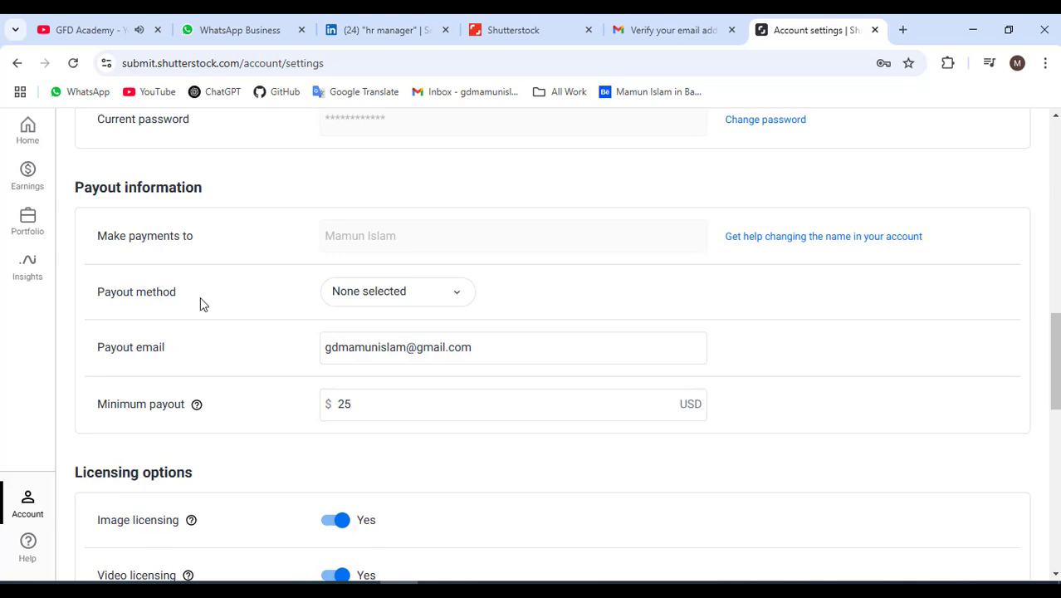
# Choose Payoneer as the payout method and edit the payout email.
pyautogui.click(396, 300)
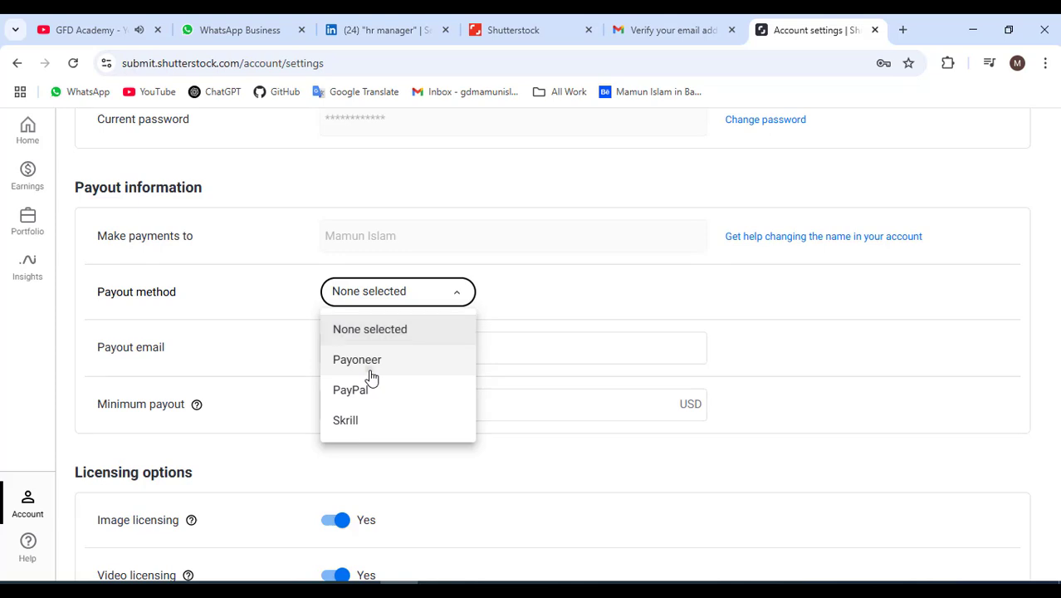
pyautogui.click(371, 375)
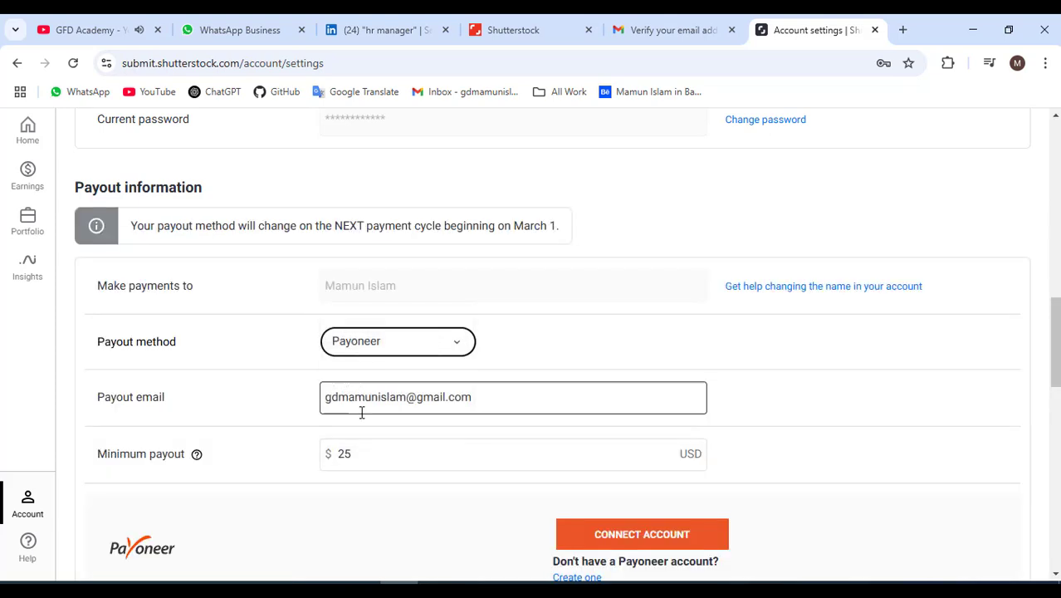
pyautogui.scroll(-1, 332, 356)
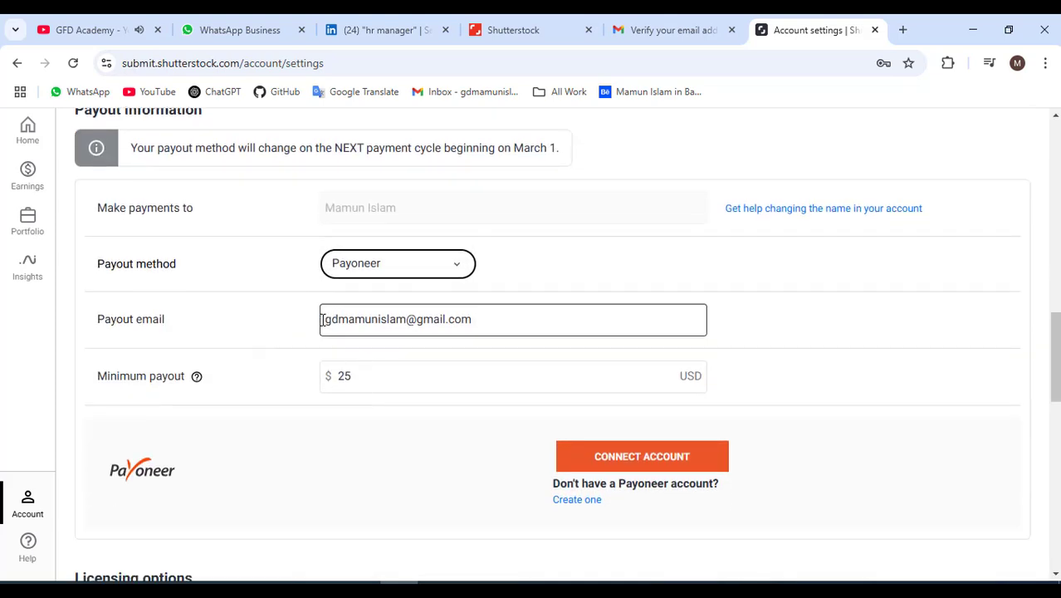
pyautogui.click(477, 317)
pyautogui.doubleClick(473, 319)
pyautogui.keyDown('shift'); pyautogui.click(370, 319); pyautogui.keyUp('shift')
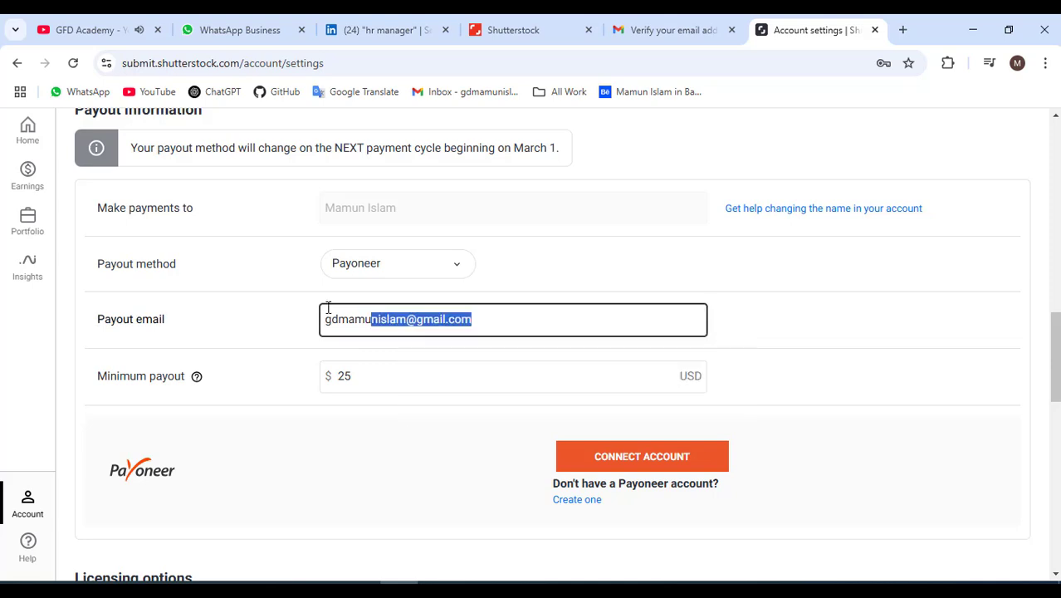
# Lower the minimum payout from 25 to 10 USD.
pyautogui.click(347, 375)
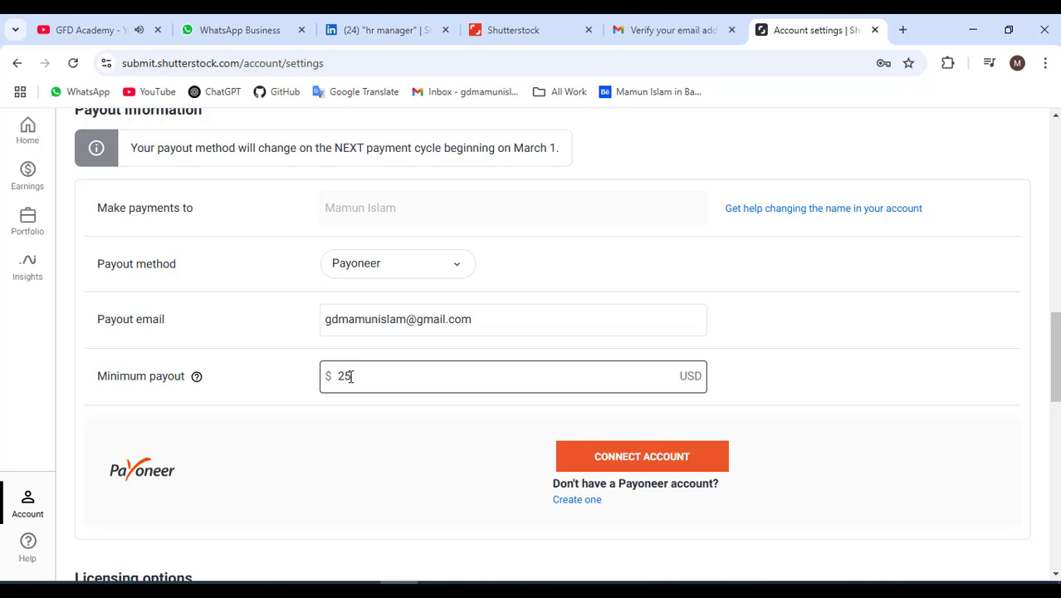
pyautogui.moveTo(352, 375); pyautogui.dragTo(341, 380)
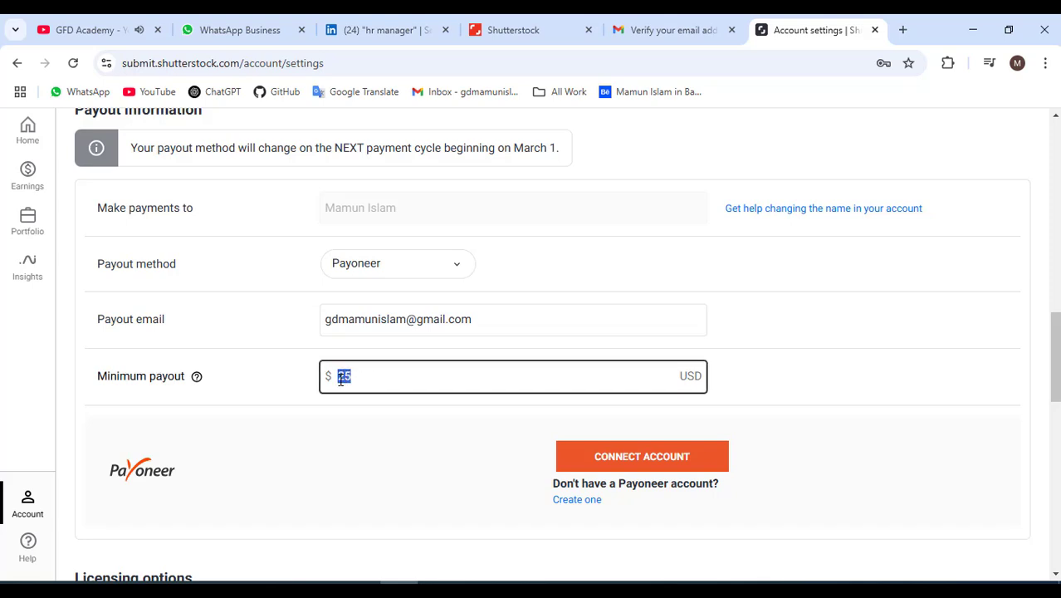
pyautogui.press('BackSpace')
pyautogui.write('10')
pyautogui.click(369, 408)
pyautogui.click(357, 381)
pyautogui.moveTo(358, 381); pyautogui.dragTo(325, 380)
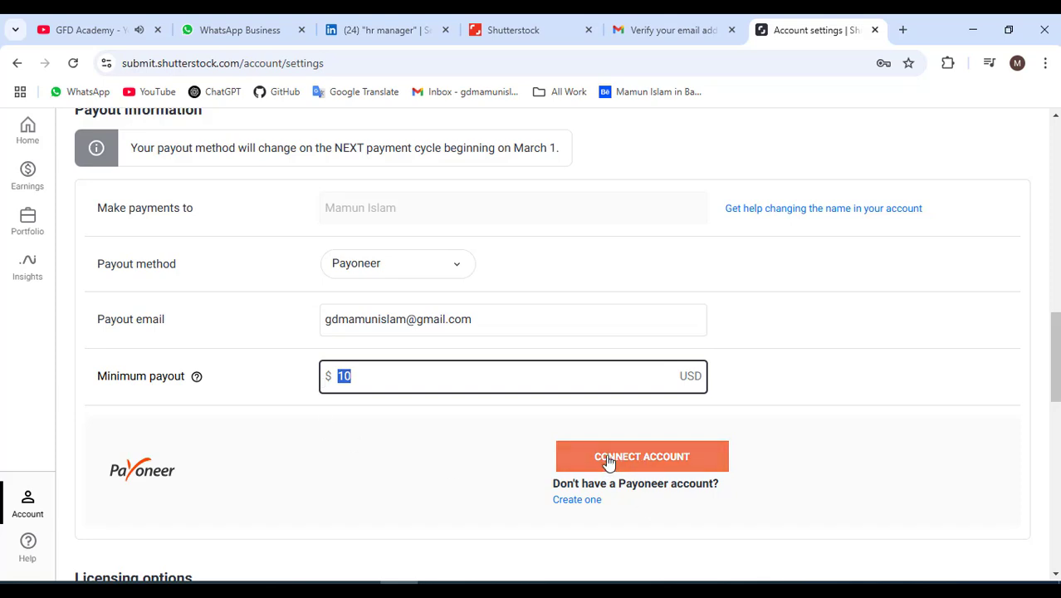
# Switch from Account settings to the Public profile page.
pyautogui.scroll(10, 347, 363)
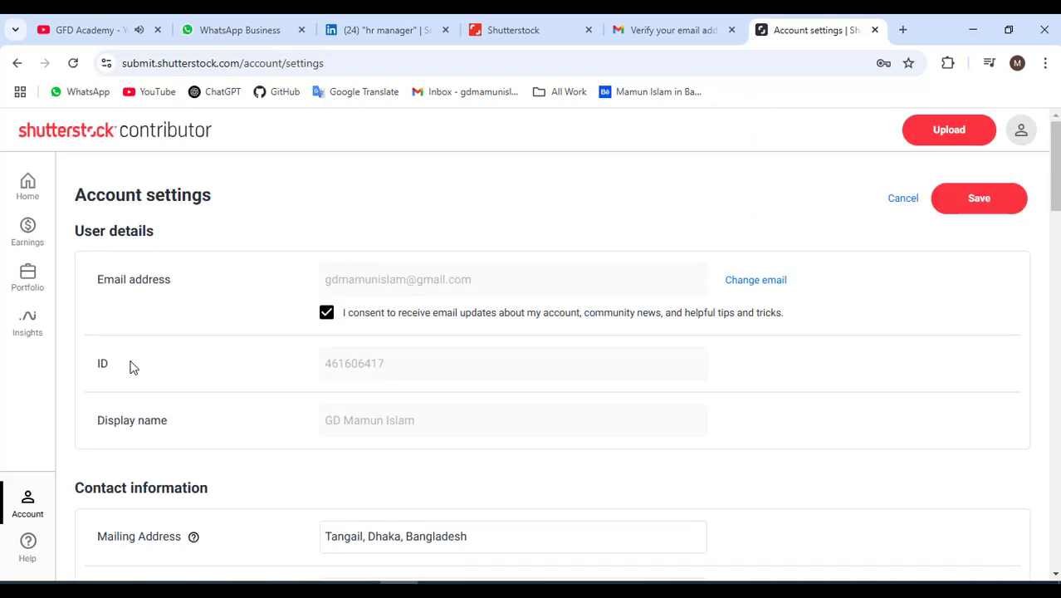
pyautogui.click(27, 501)
pyautogui.click(133, 253)
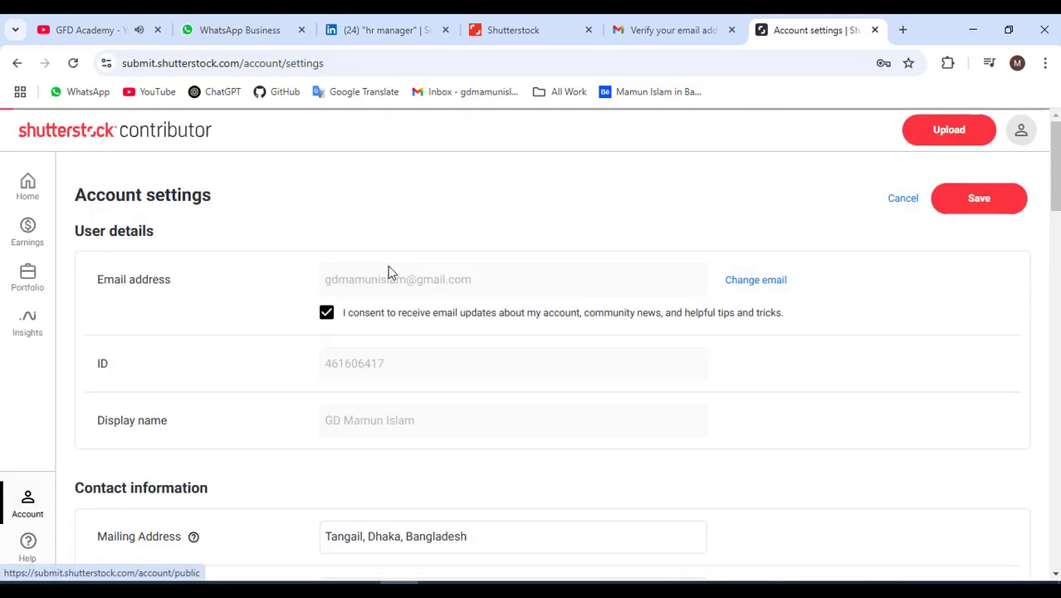
# Upload a profile picture from the Parsonal folder on New Volume (E:).
pyautogui.click(412, 463)
pyautogui.scroll(-1, 413, 463)
pyautogui.click(412, 464)
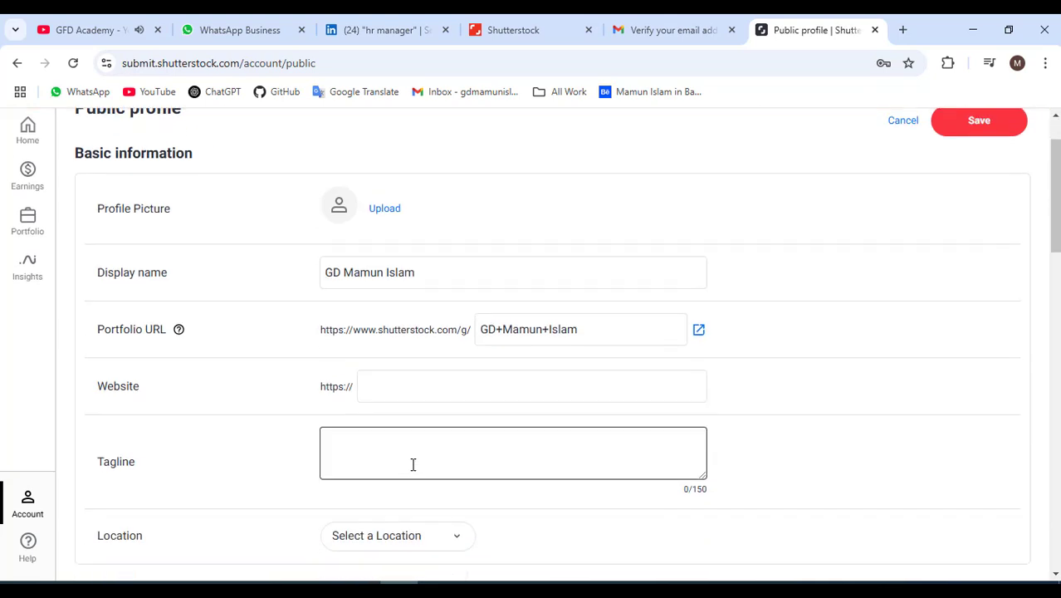
pyautogui.click(380, 209)
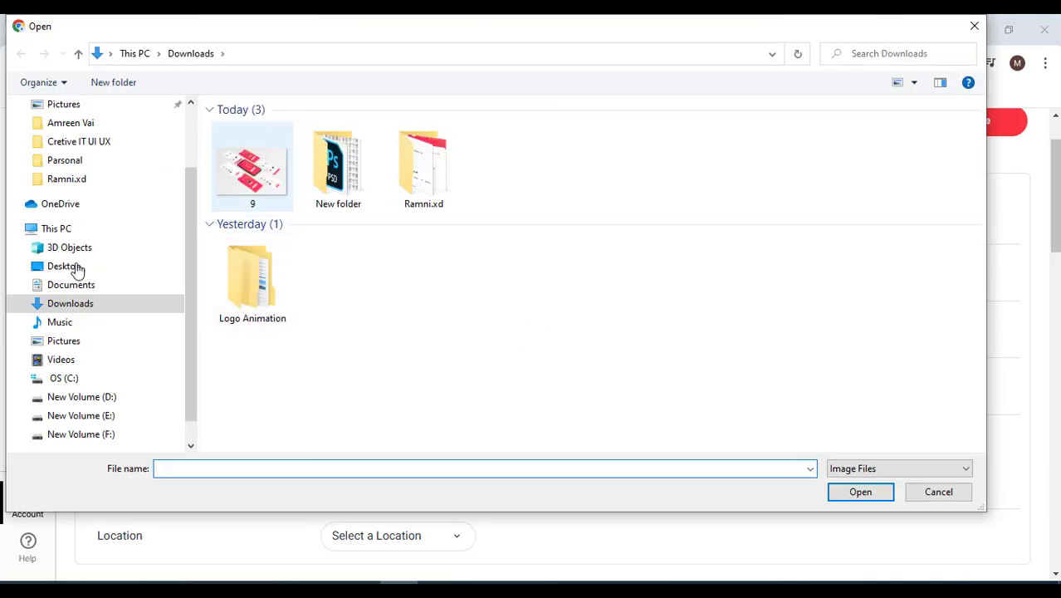
pyautogui.click(89, 423)
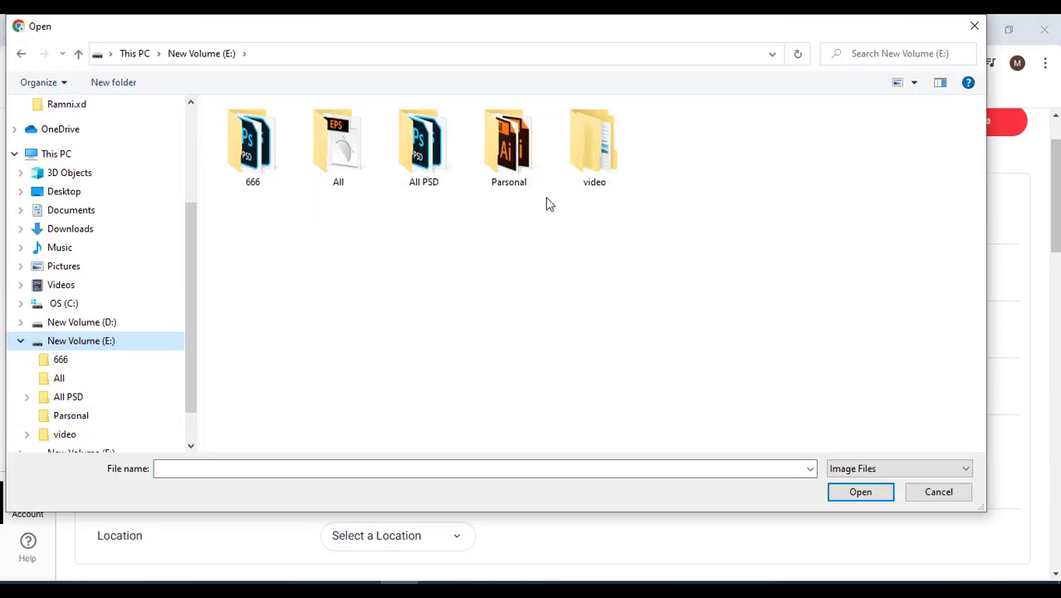
pyautogui.click(505, 163)
pyautogui.doubleClick(505, 164)
pyautogui.doubleClick(491, 147)
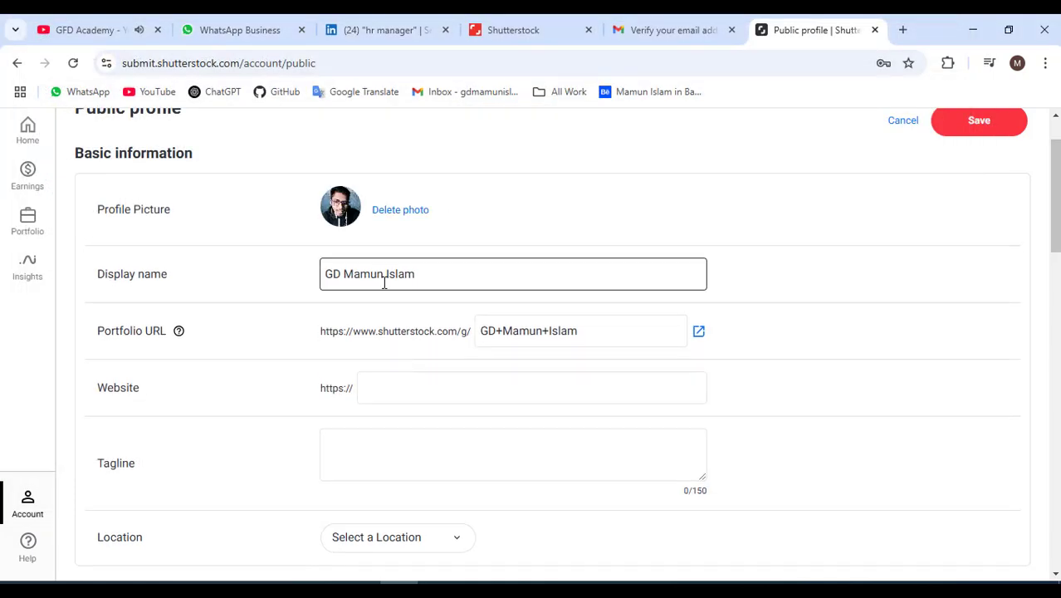
# Erase the plus-separated Portfolio URL text and type the contributor's lowercase handle instead.
pyautogui.click(327, 273)
pyautogui.hotkey('ctrl', 'a')
pyautogui.moveTo(481, 330); pyautogui.dragTo(563, 332)
pyautogui.click(578, 332)
pyautogui.doubleClick(569, 332)
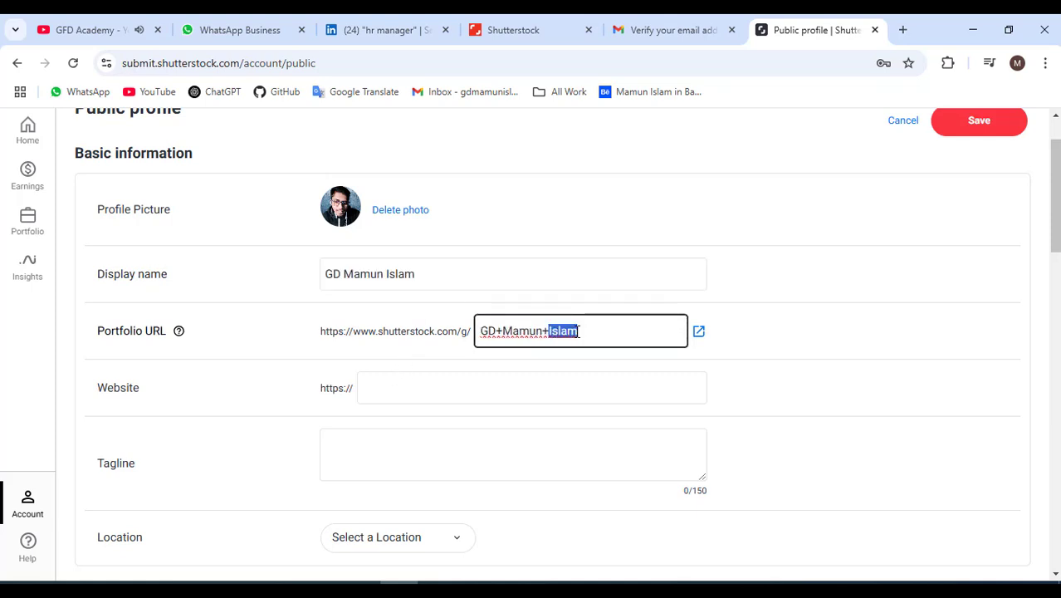
pyautogui.press('BackSpace')
pyautogui.press('BackSpace')
pyautogui.press('BackSpace')
pyautogui.press('BackSpace')
pyautogui.press('BackSpace')
pyautogui.press('BackSpace')
pyautogui.press('BackSpace')
pyautogui.press('BackSpace')
pyautogui.press('BackSpace')
pyautogui.press('BackSpace')
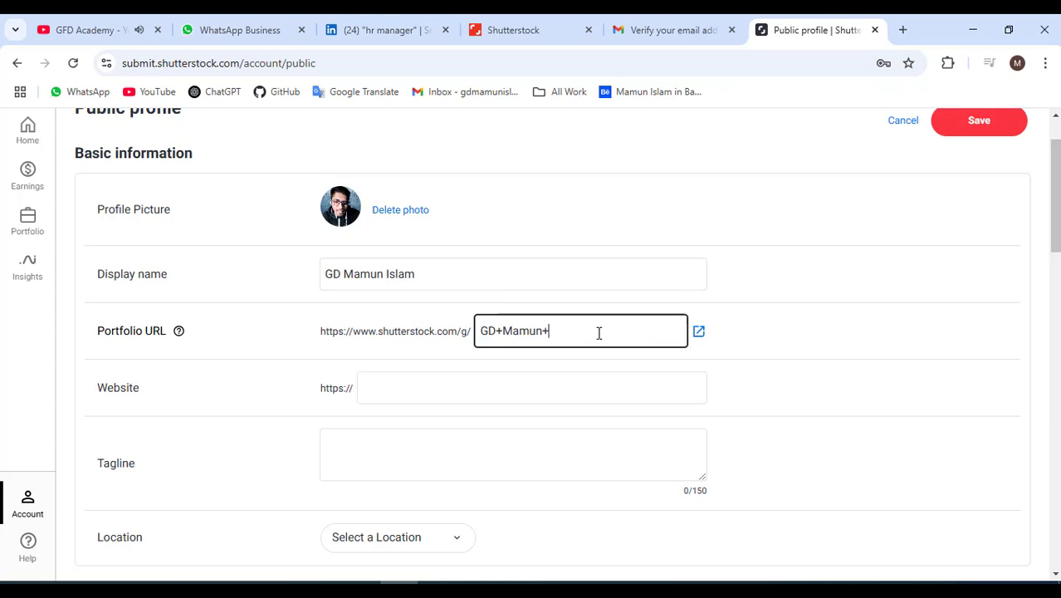
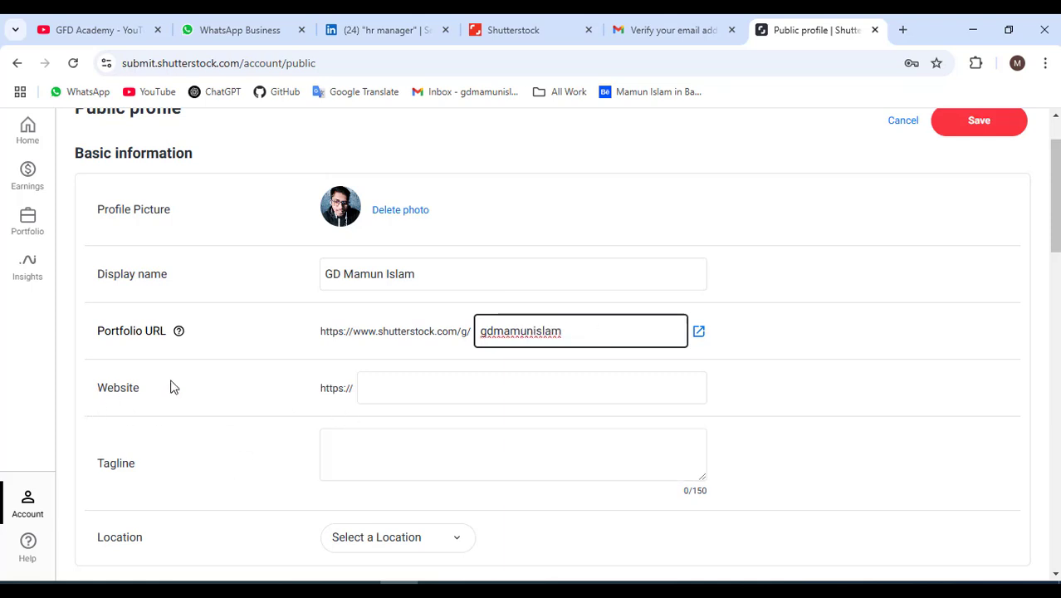
pyautogui.click(379, 394)
pyautogui.scroll(-2, 397, 427)
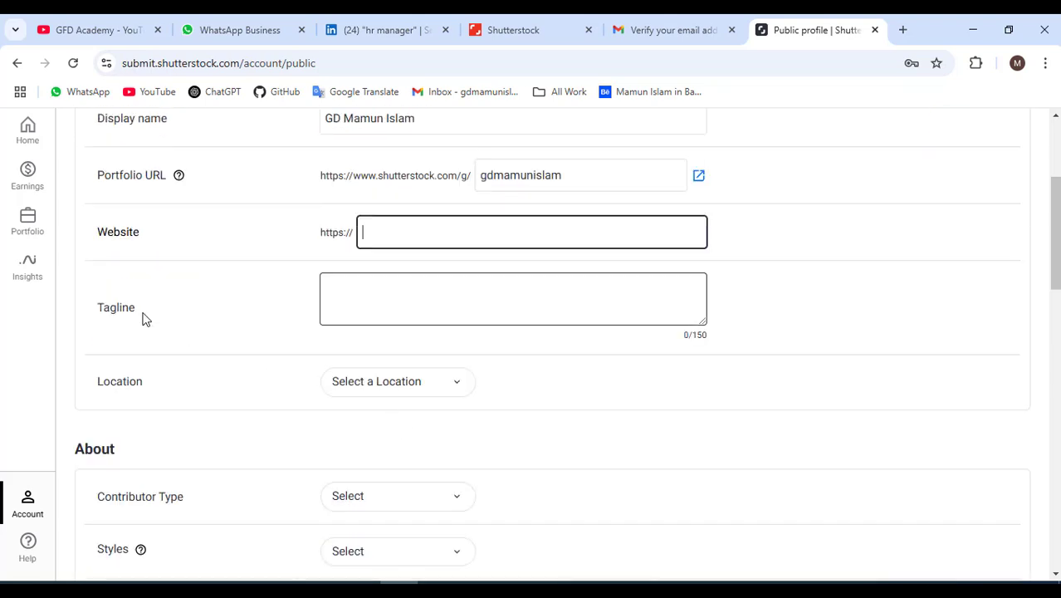
# Pick Bangladesh from the Location country list.
pyautogui.click(364, 290)
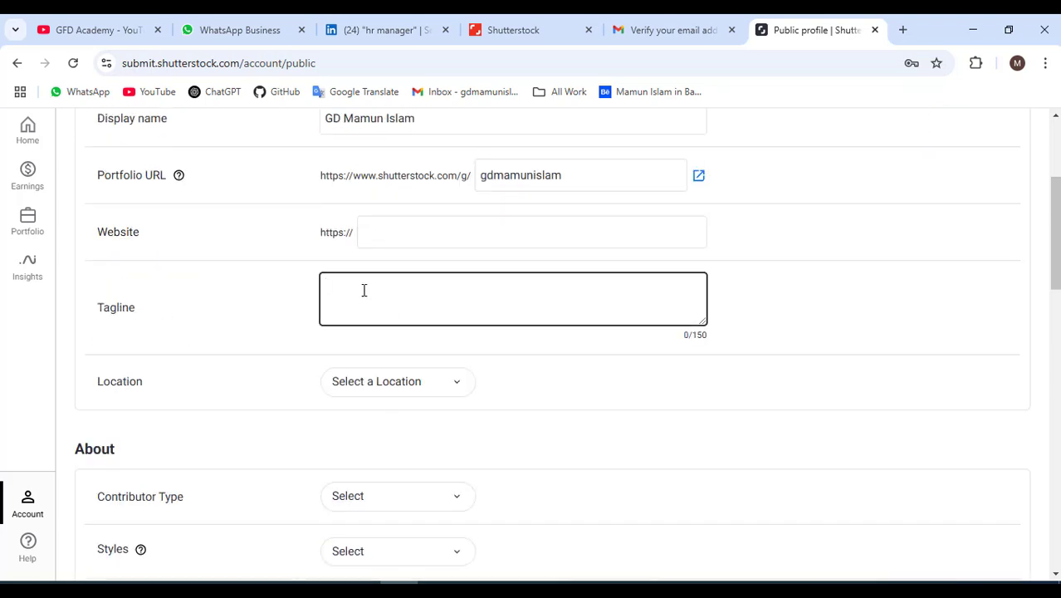
pyautogui.scroll(-1, 364, 290)
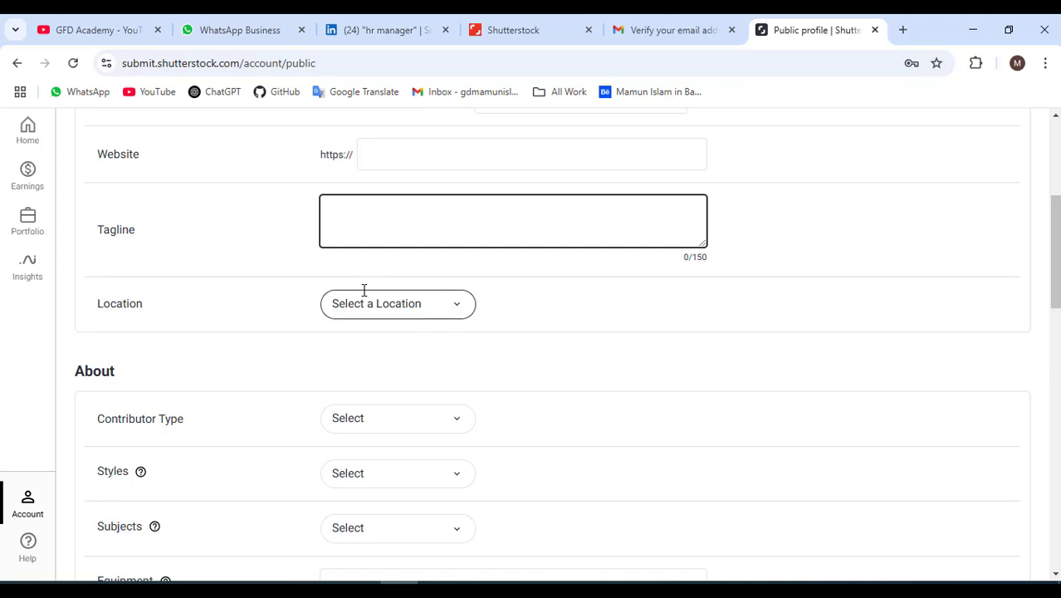
pyautogui.click(365, 319)
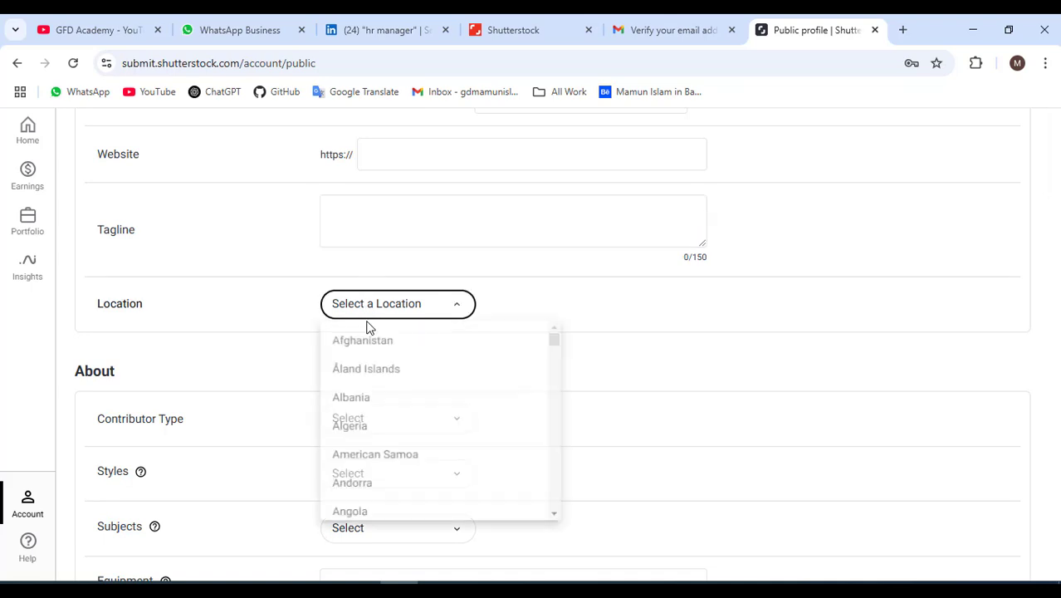
pyautogui.scroll(-4, 388, 485)
pyautogui.click(362, 499)
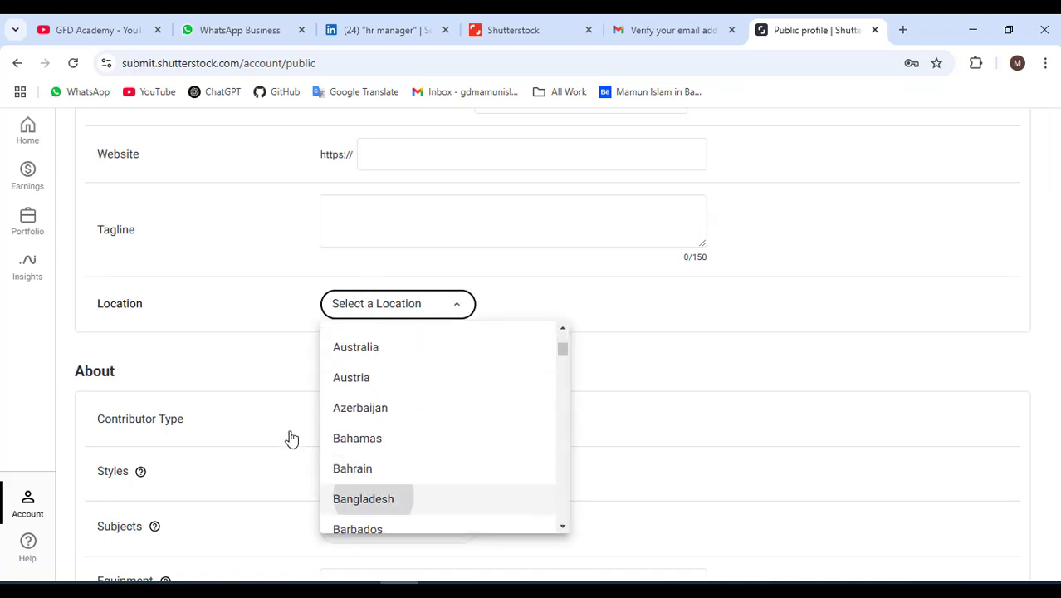
pyautogui.scroll(-1, 257, 361)
pyautogui.scroll(-1, 133, 350)
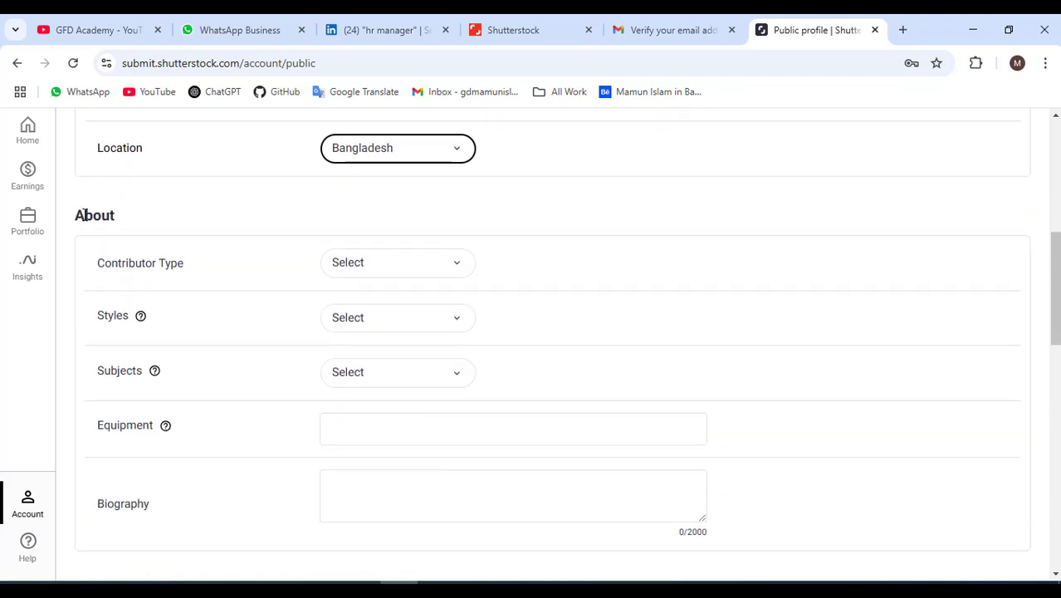
pyautogui.click(386, 274)
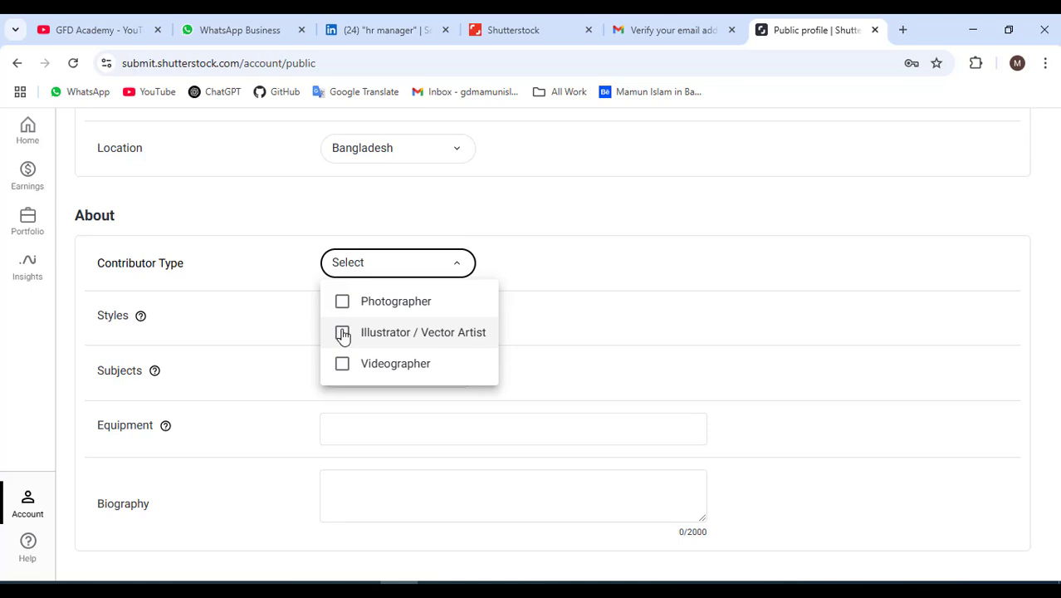
# Tick Illustrator / Vector Artist as the Contributor Type.
pyautogui.click(343, 334)
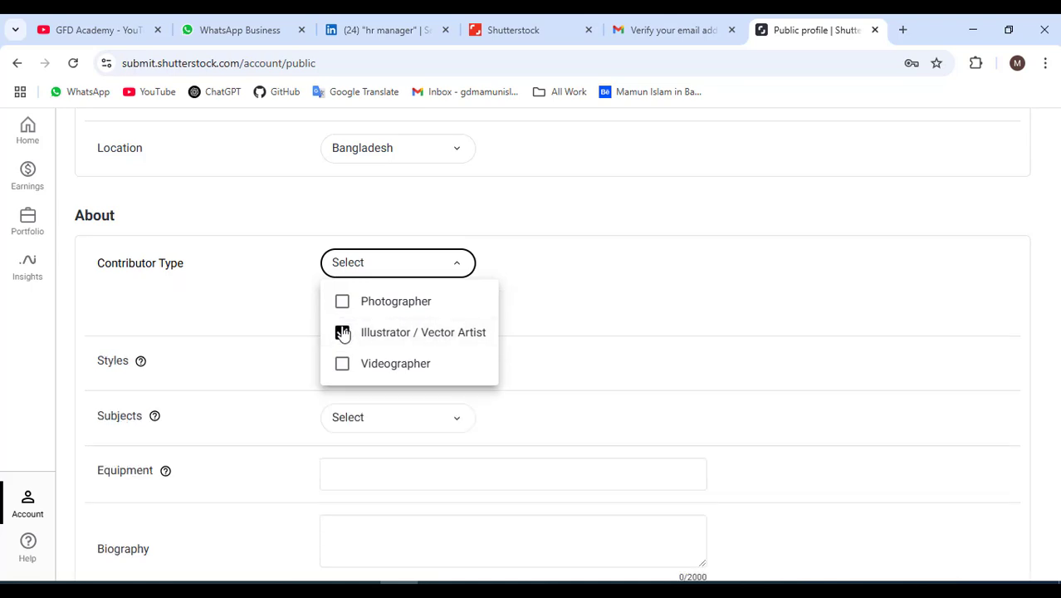
pyautogui.click(254, 303)
pyautogui.scroll(-1, 338, 349)
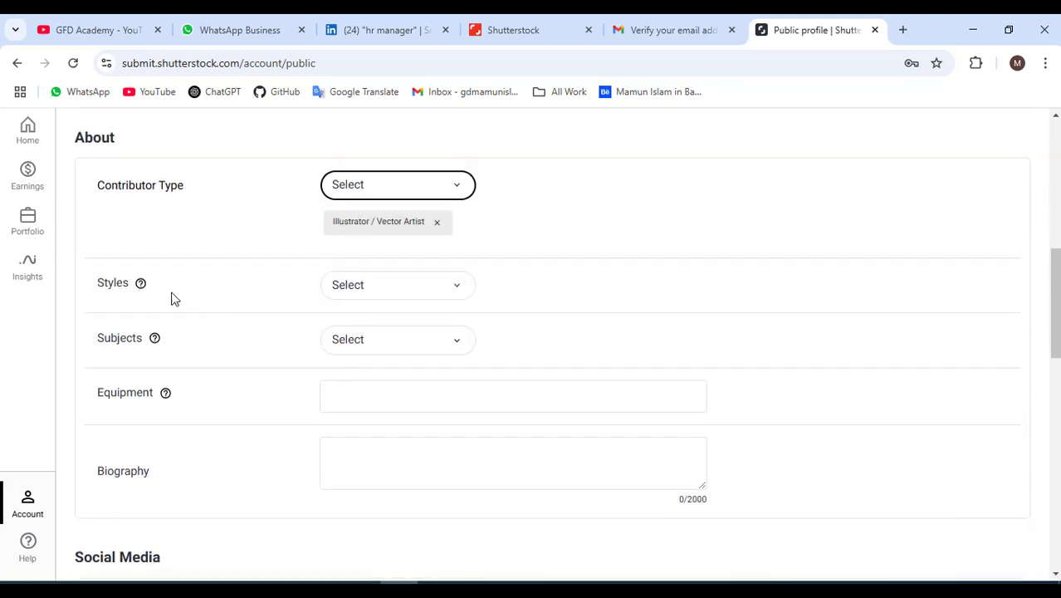
pyautogui.click(348, 287)
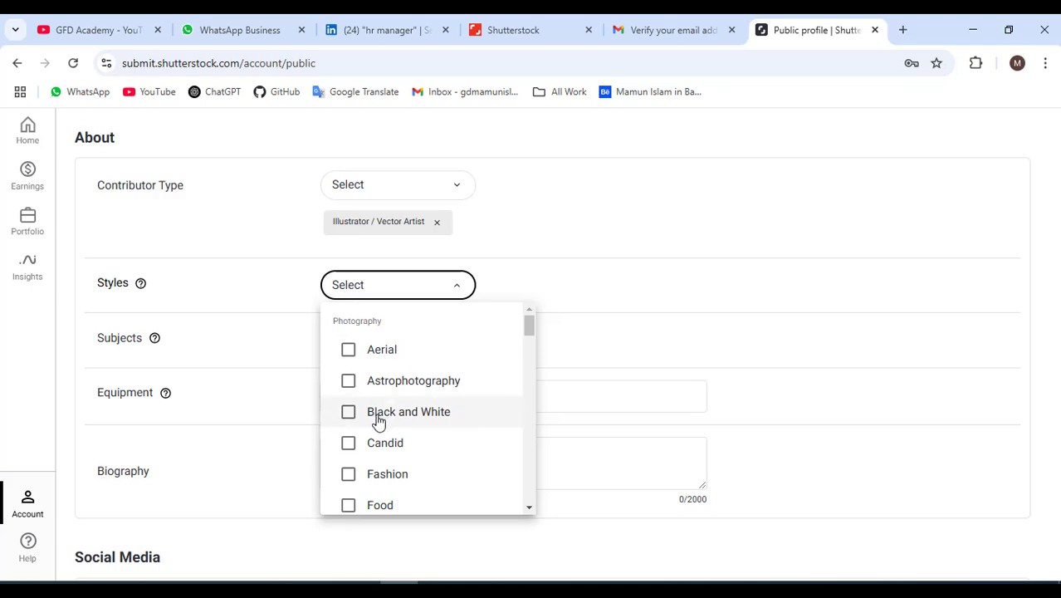
# Tick Lifestyle, Editorial and Black and White styles, unticking Still Life and Stippling again.
pyautogui.scroll(-1, 371, 395)
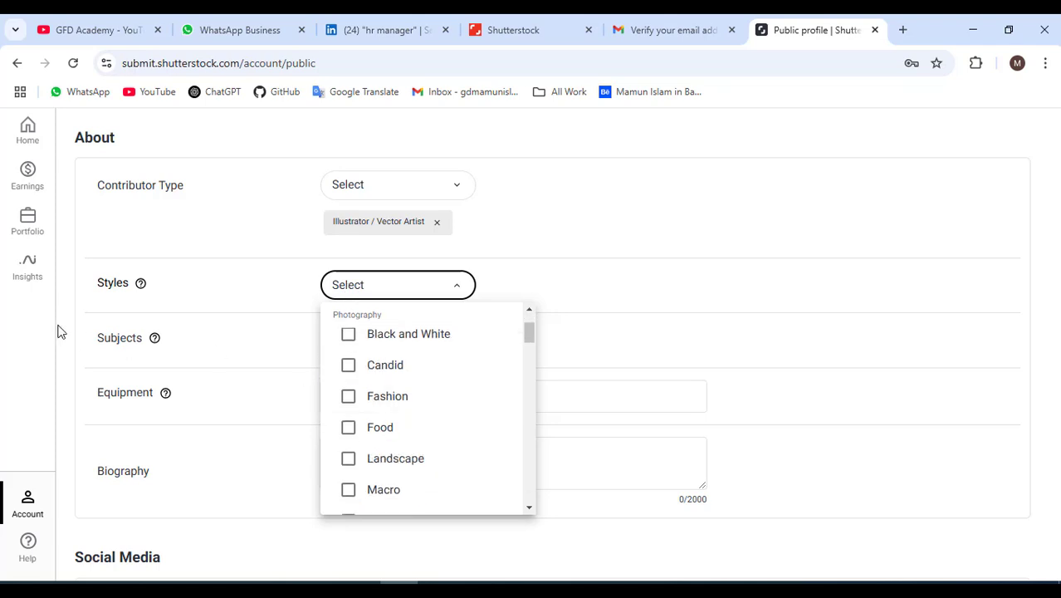
pyautogui.scroll(1, 366, 459)
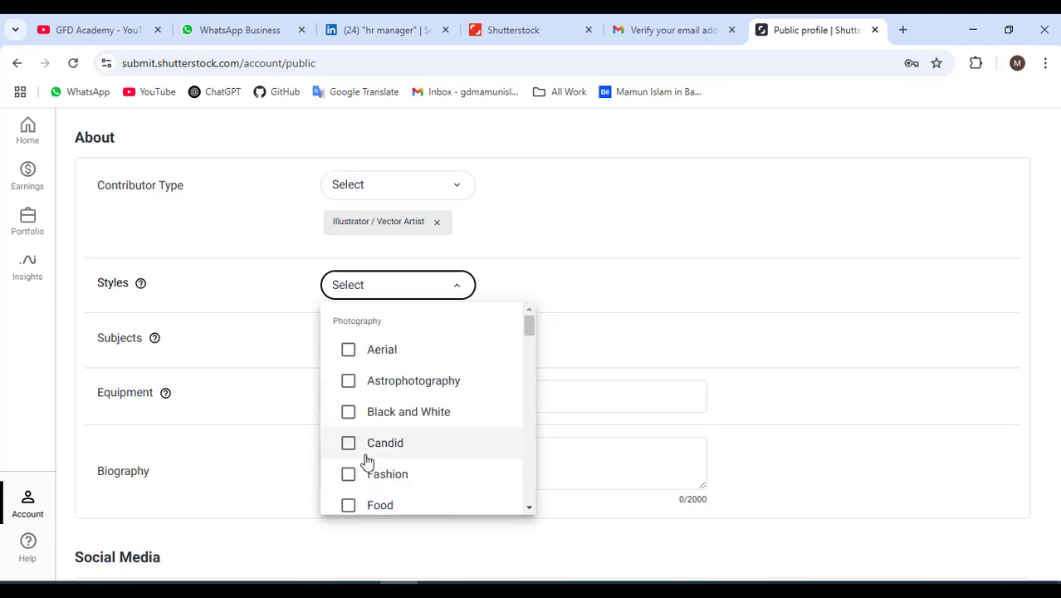
pyautogui.scroll(-1, 380, 439)
pyautogui.scroll(-4, 380, 437)
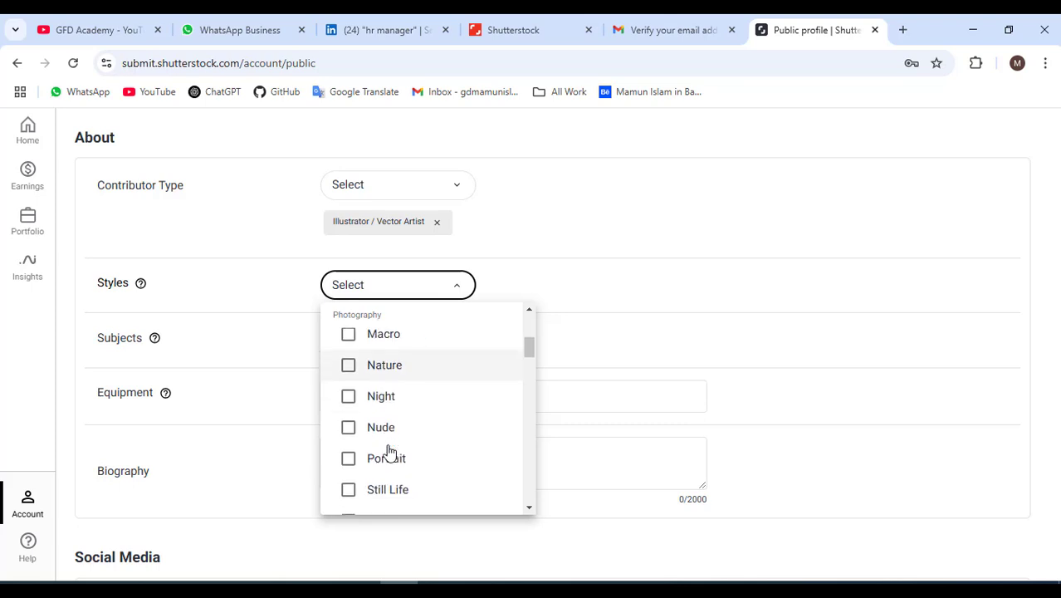
pyautogui.scroll(-3, 398, 456)
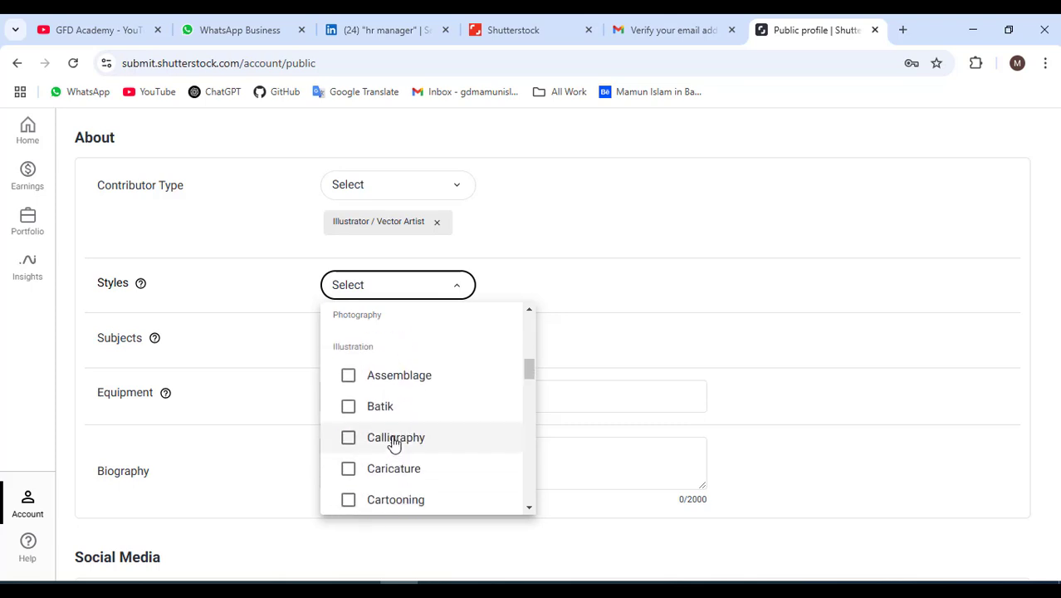
pyautogui.scroll(3, 396, 443)
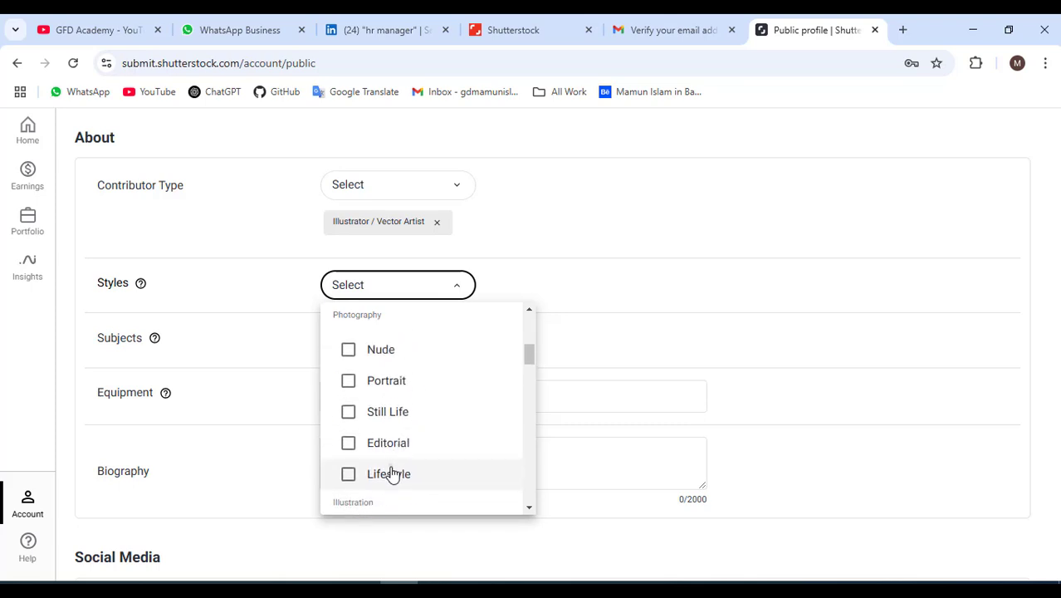
pyautogui.click(393, 473)
pyautogui.scroll(1, 399, 392)
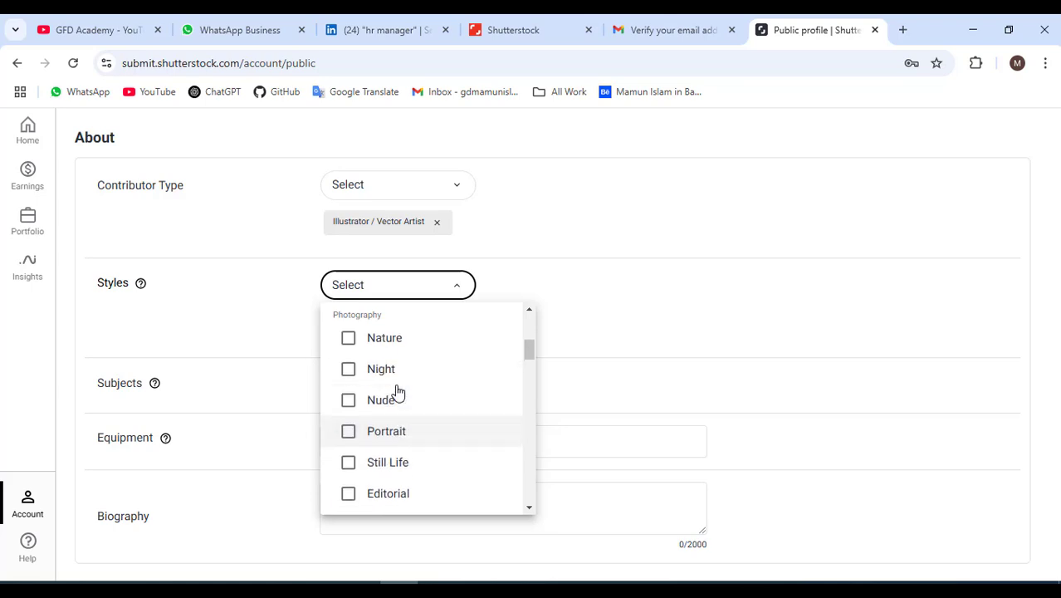
pyautogui.click(348, 490)
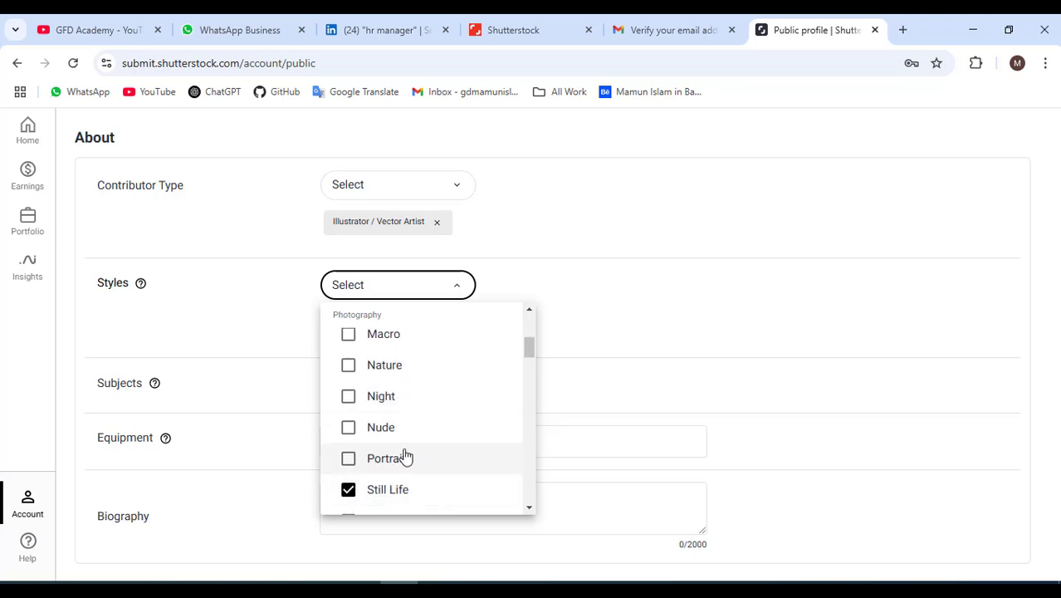
pyautogui.scroll(-2, 406, 457)
pyautogui.click(348, 442)
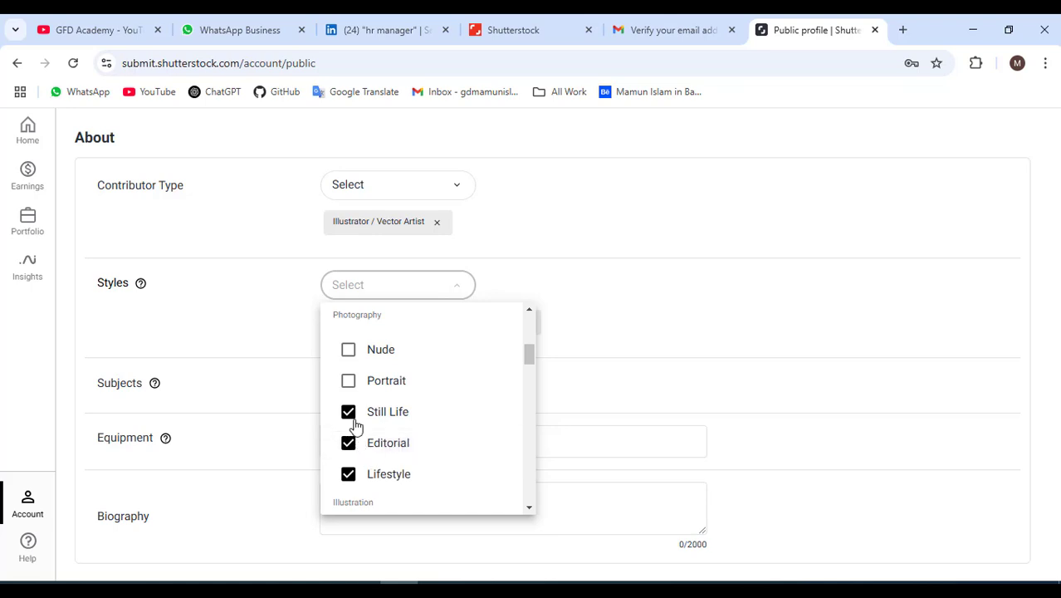
pyautogui.click(355, 420)
pyautogui.scroll(1, 385, 425)
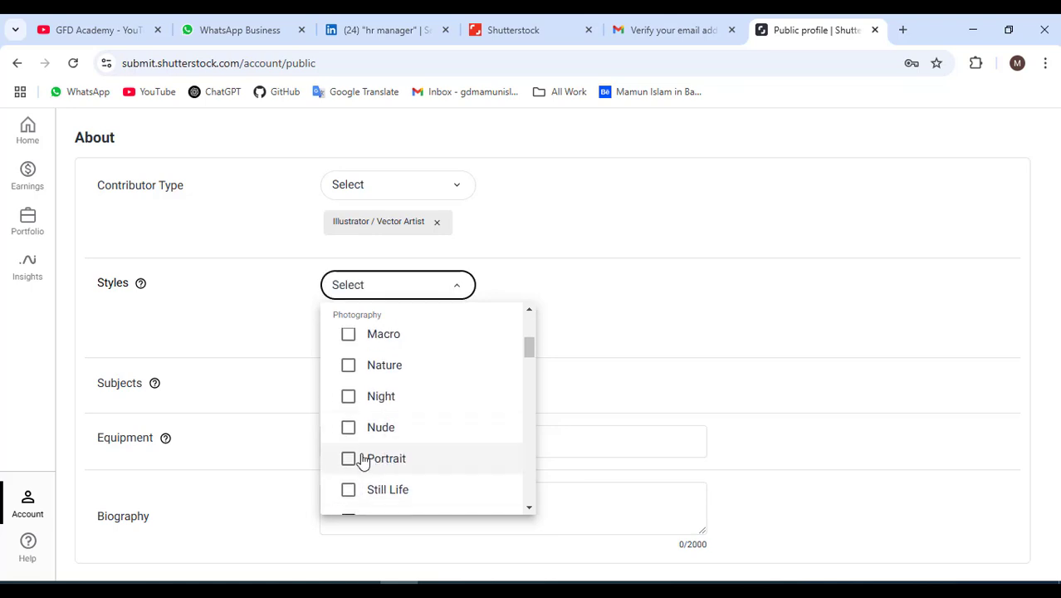
pyautogui.scroll(3, 362, 452)
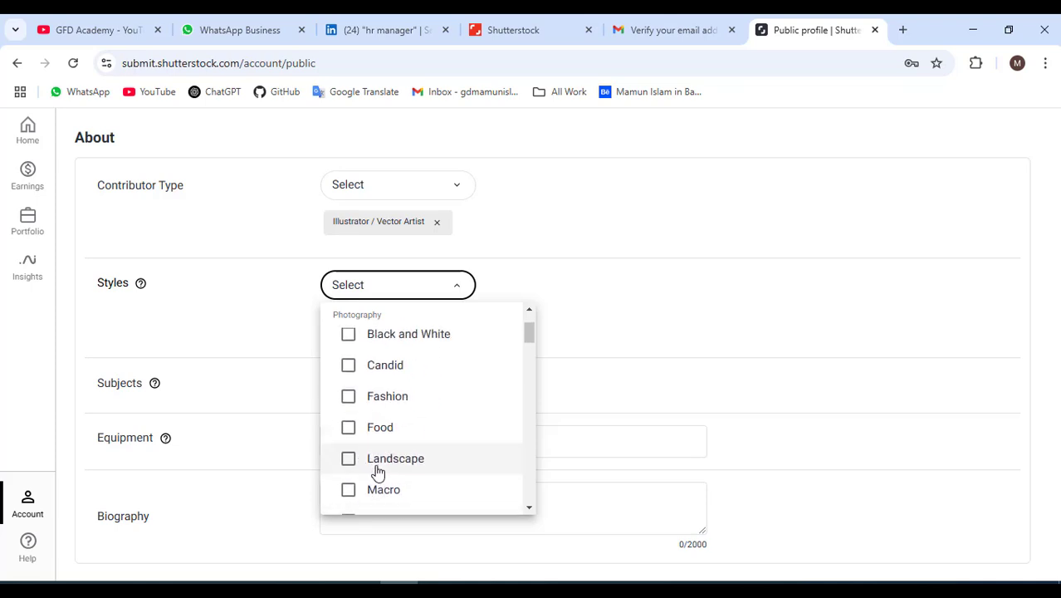
pyautogui.scroll(2, 377, 472)
pyautogui.click(349, 412)
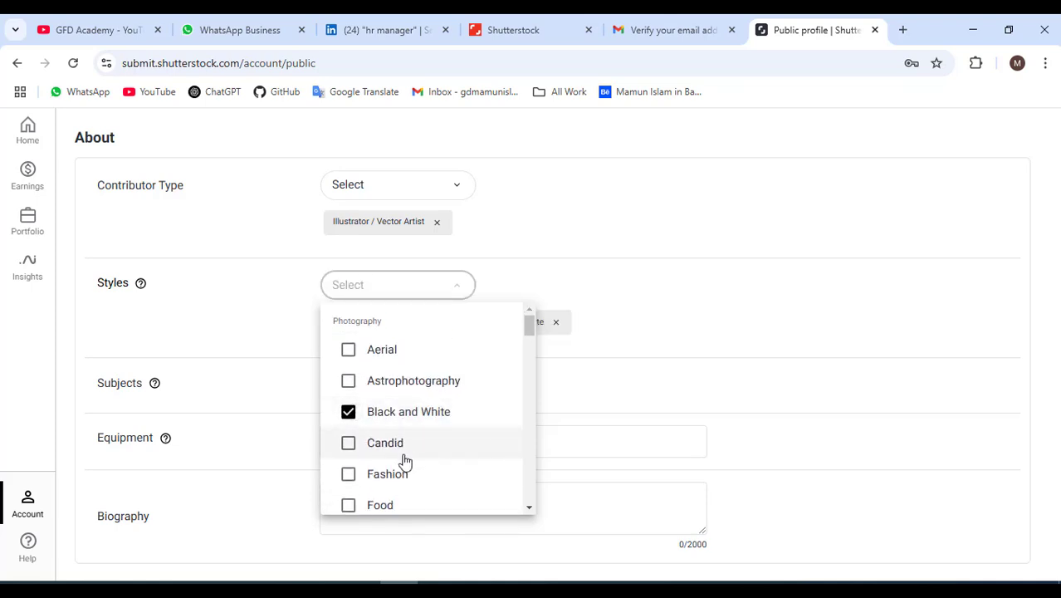
pyautogui.scroll(-6, 405, 463)
pyautogui.scroll(6, 393, 461)
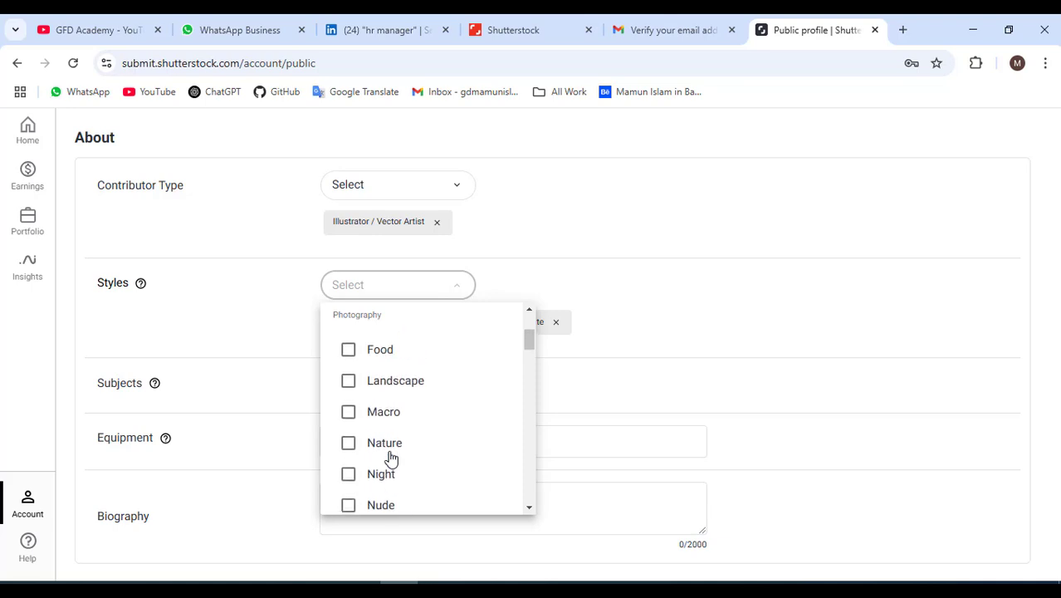
pyautogui.scroll(-5, 405, 472)
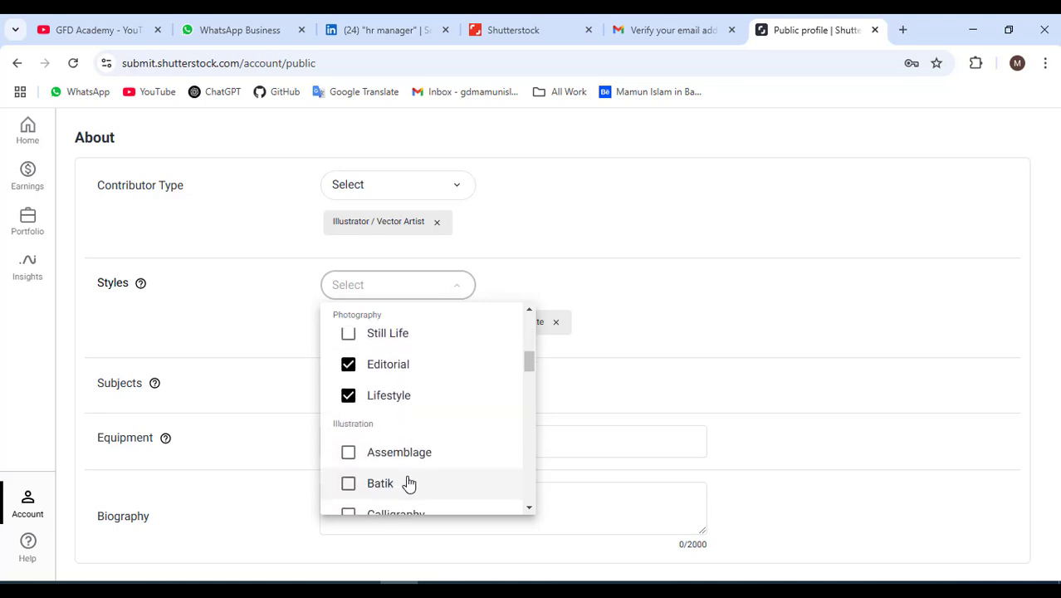
pyautogui.scroll(-1, 408, 483)
pyautogui.scroll(4, 407, 477)
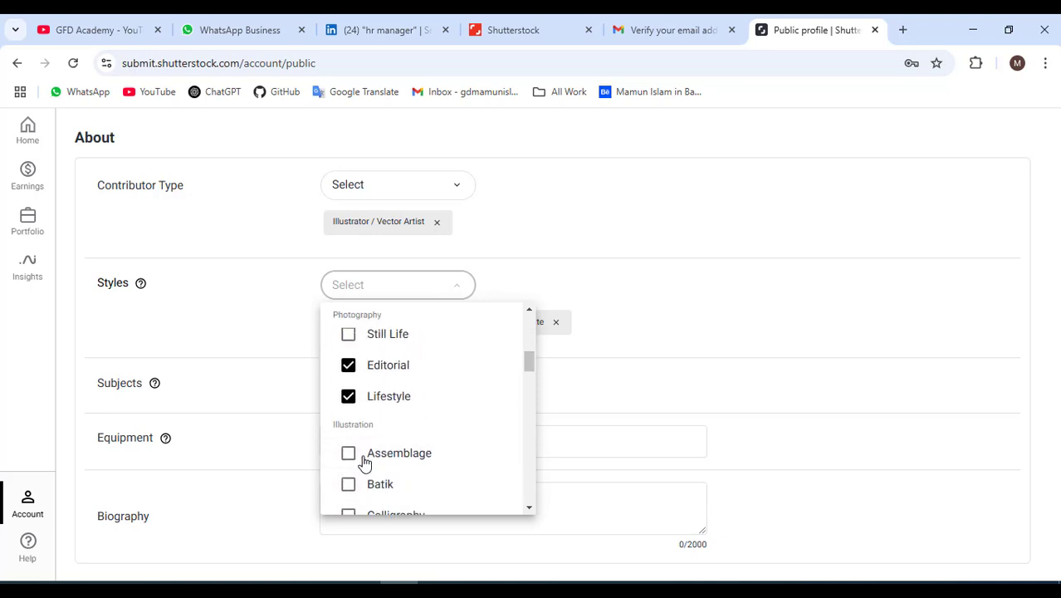
pyautogui.scroll(-1, 381, 473)
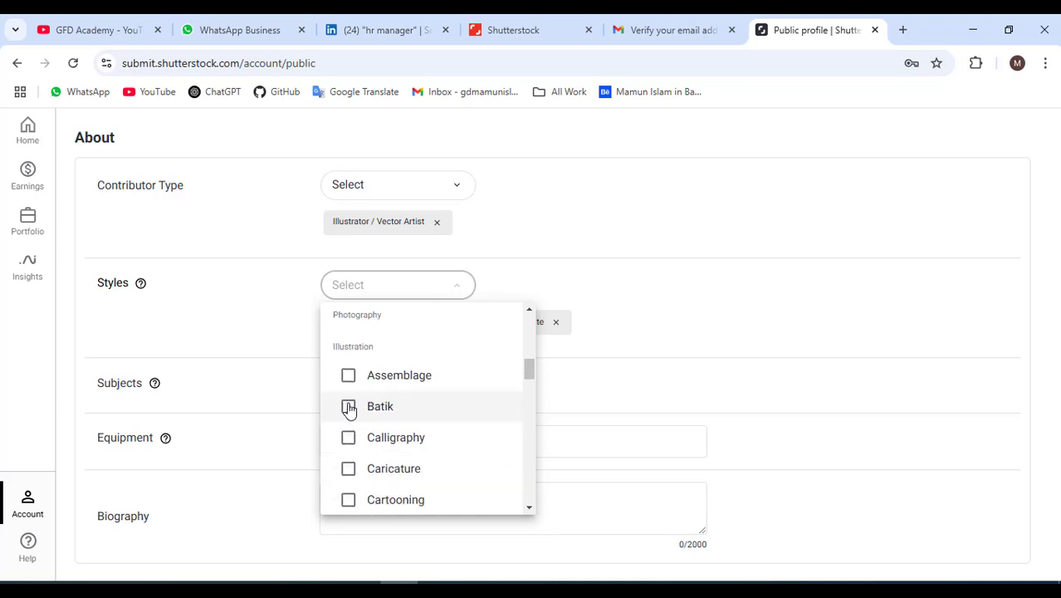
pyautogui.scroll(-2, 355, 440)
pyautogui.scroll(-9, 355, 476)
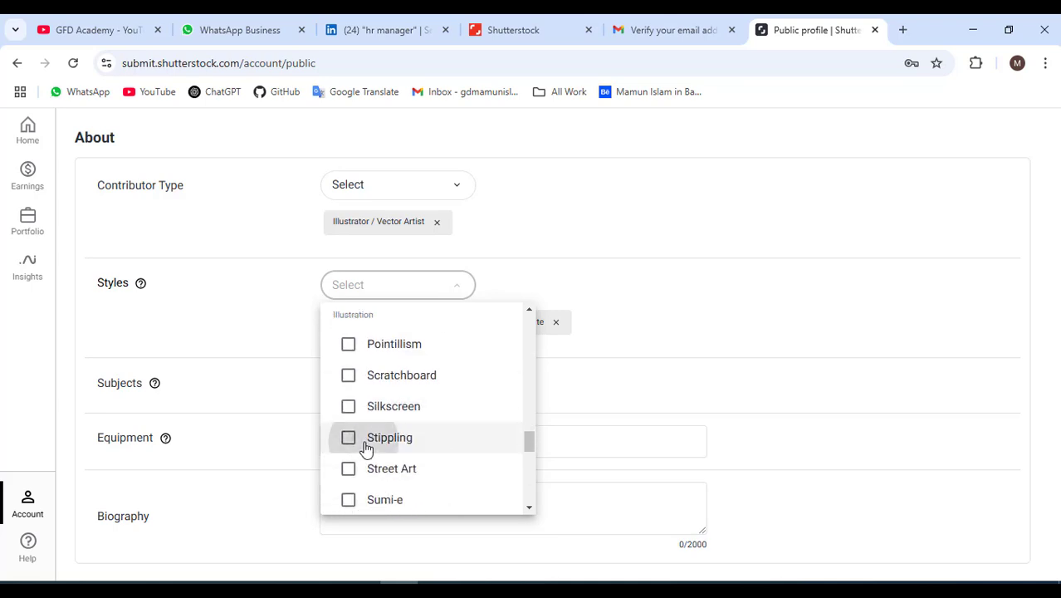
pyautogui.click(352, 441)
pyautogui.click(352, 442)
pyautogui.scroll(10, 379, 443)
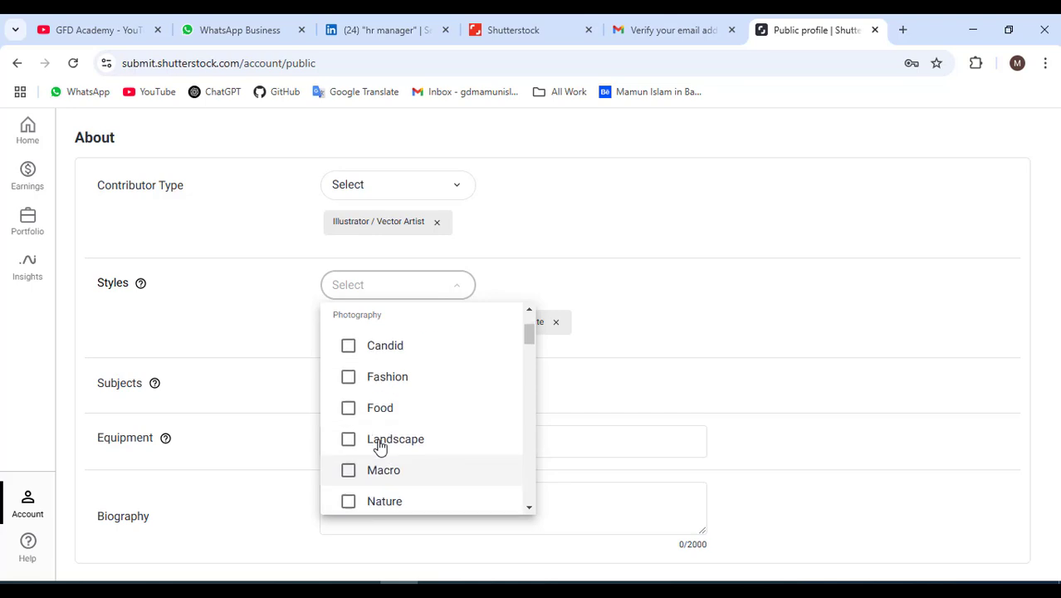
pyautogui.scroll(-4, 378, 448)
pyautogui.scroll(1, 373, 415)
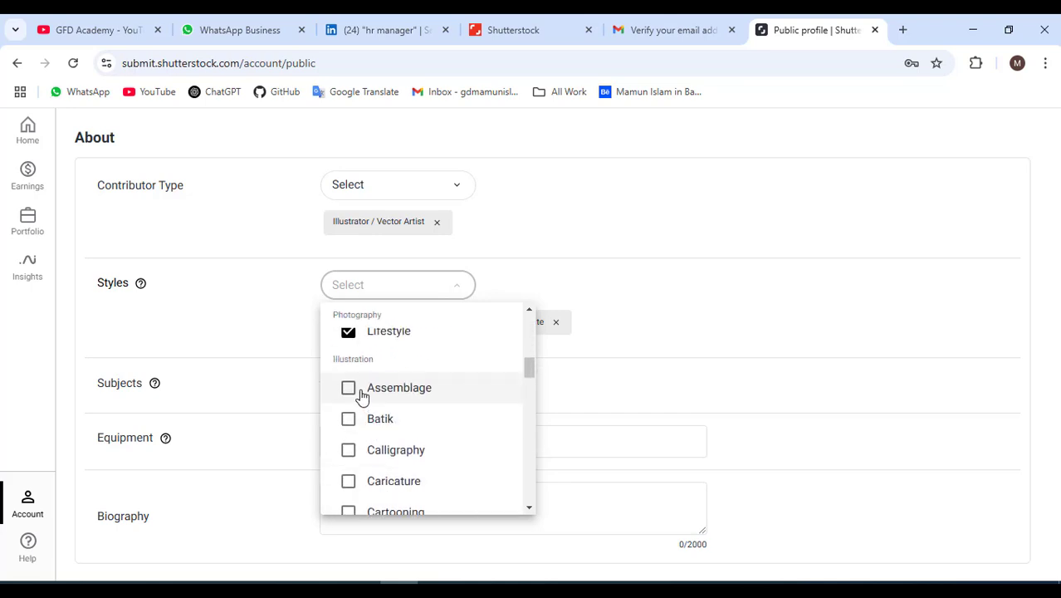
# Add illustration styles Assemblage, Calligraphy, Cartooning, Collage, Comic Book through Fiber Arts, Gouache, Graffiti.
pyautogui.click(349, 389)
pyautogui.click(348, 449)
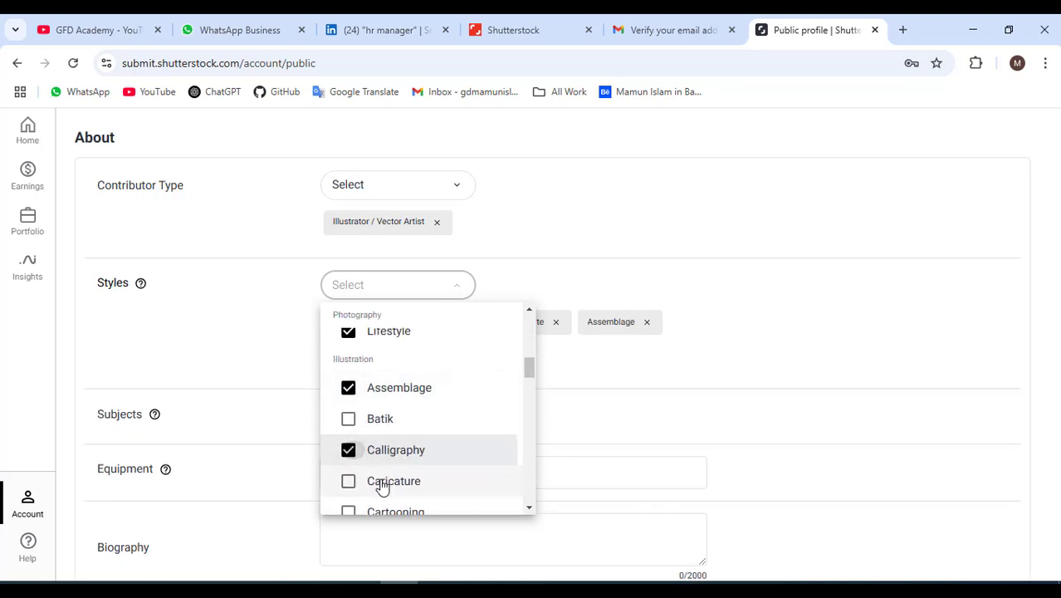
pyautogui.scroll(-2, 380, 481)
pyautogui.click(350, 438)
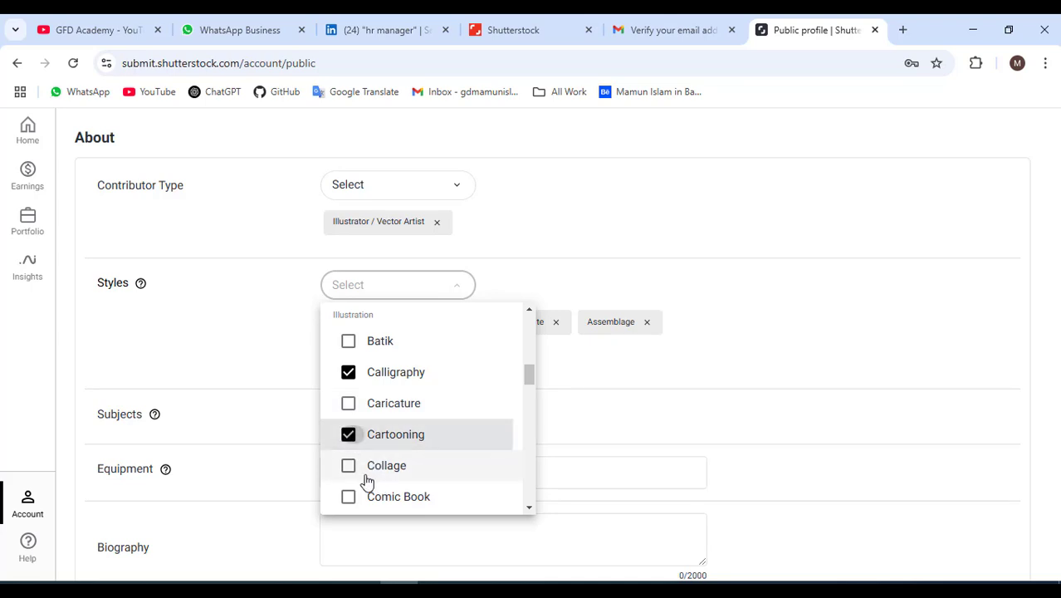
pyautogui.click(349, 466)
pyautogui.scroll(-3, 369, 465)
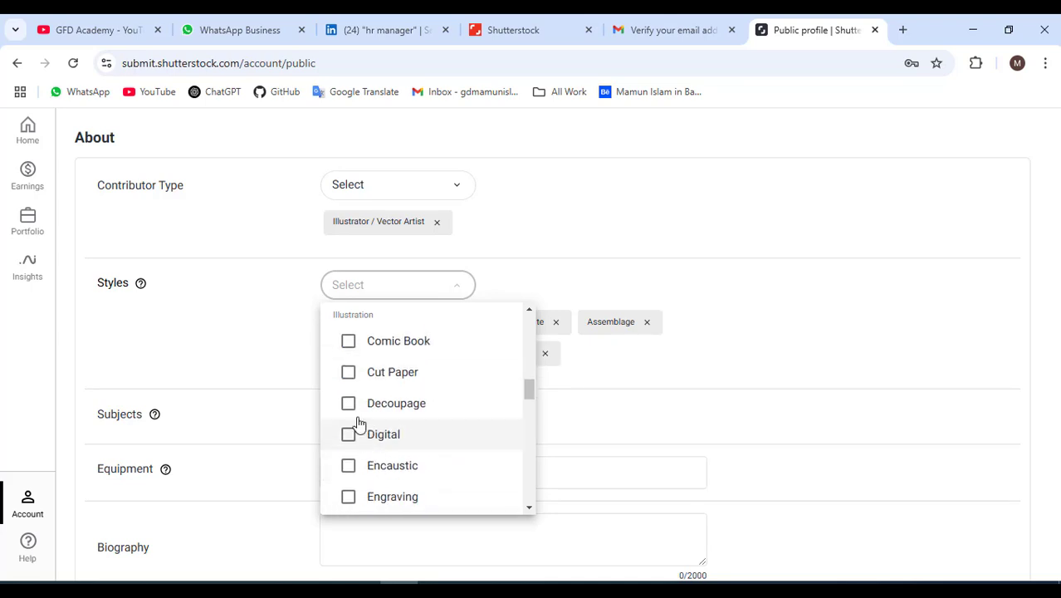
pyautogui.click(350, 353)
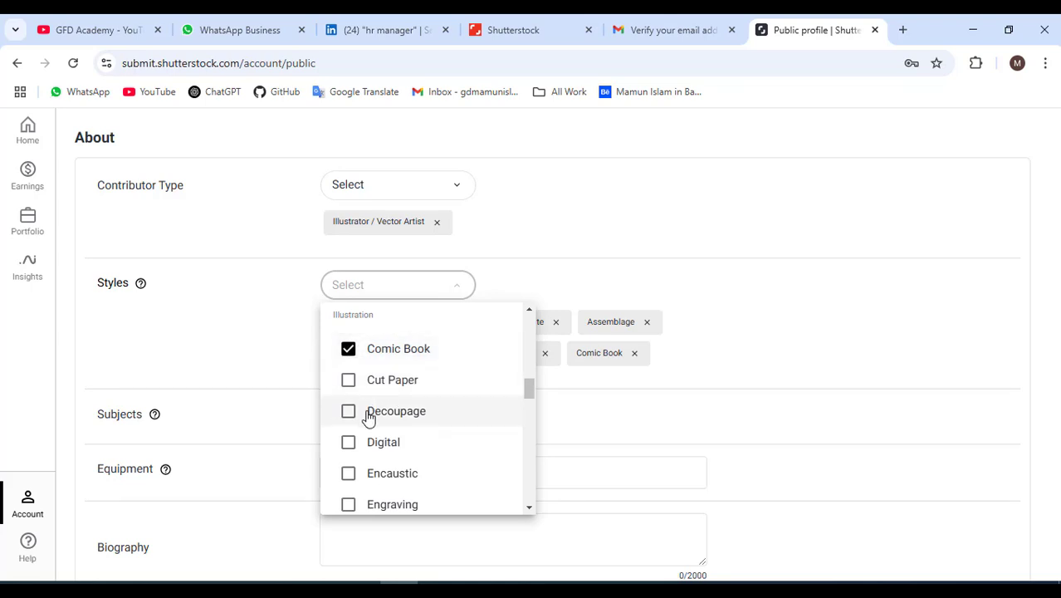
pyautogui.click(349, 382)
pyautogui.click(349, 413)
pyautogui.click(350, 444)
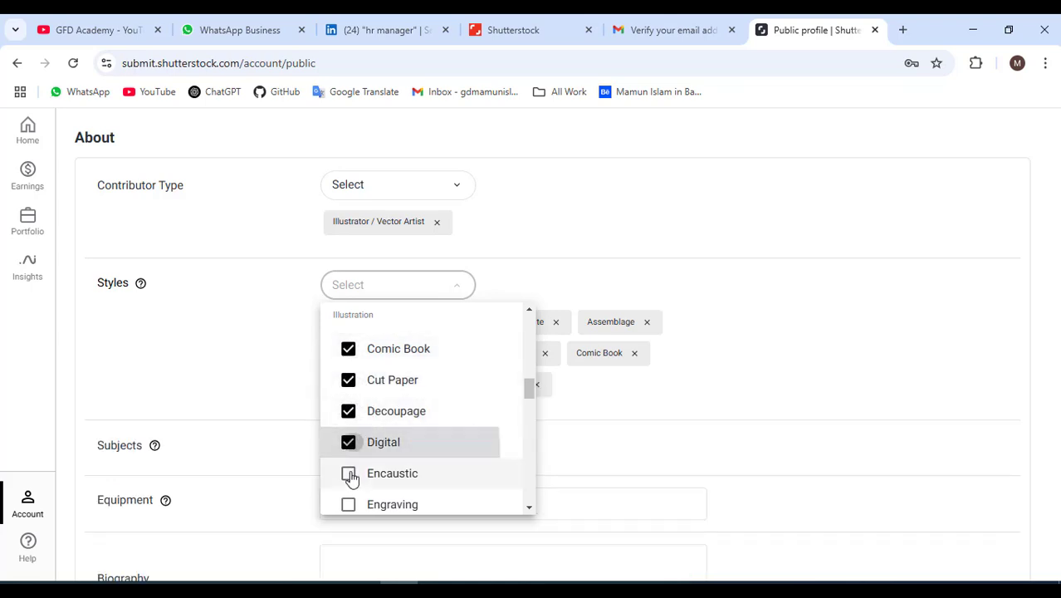
pyautogui.click(349, 475)
pyautogui.scroll(-2, 374, 452)
pyautogui.click(355, 382)
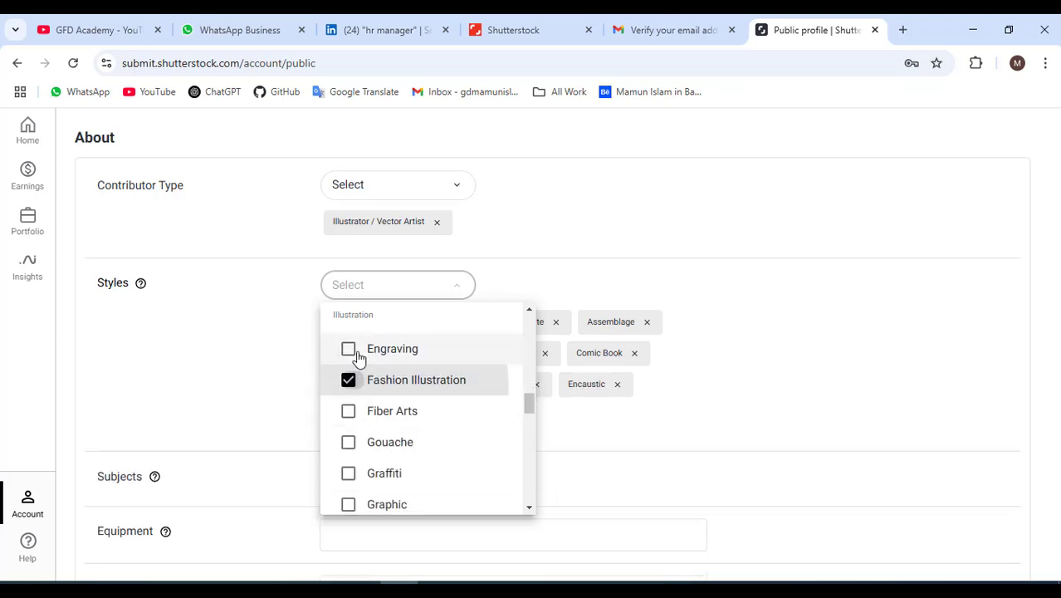
pyautogui.click(355, 351)
pyautogui.click(350, 413)
pyautogui.click(349, 442)
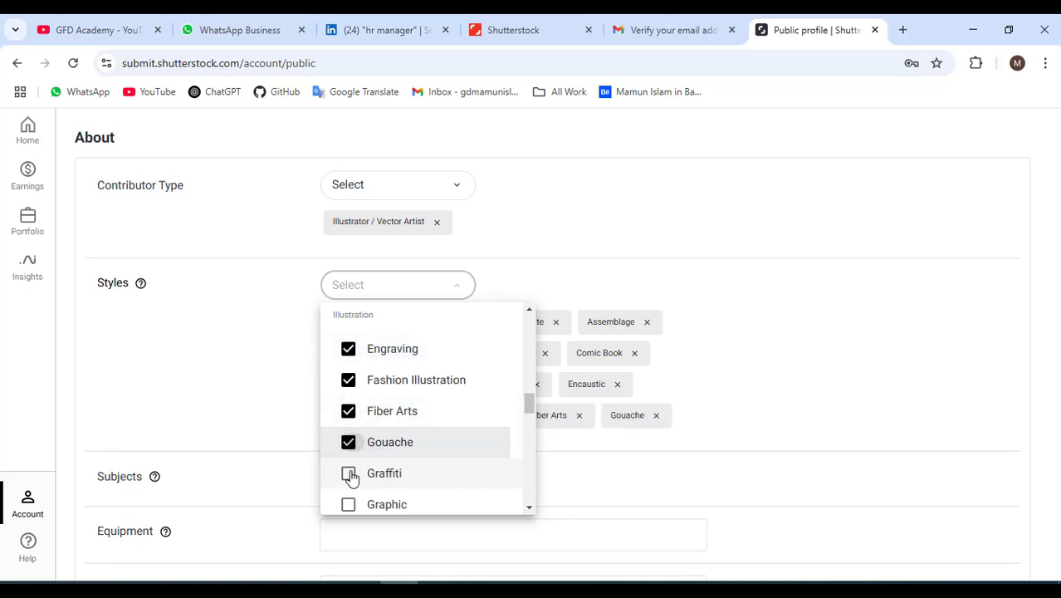
pyautogui.click(349, 473)
# Add illustration styles Line Art, Linocut, Mixed Media, Painting, Pen and Ink through Sumi-e and Wood Cut.
pyautogui.scroll(-2, 402, 480)
pyautogui.click(354, 382)
pyautogui.click(355, 413)
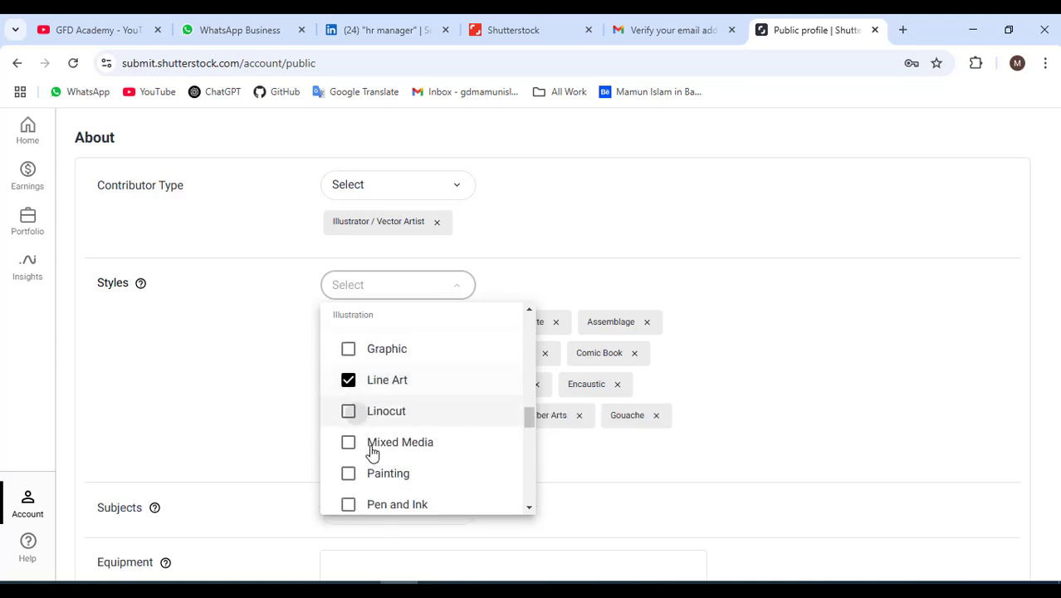
pyautogui.click(357, 445)
pyautogui.click(355, 472)
pyautogui.click(350, 503)
pyautogui.scroll(-3, 398, 460)
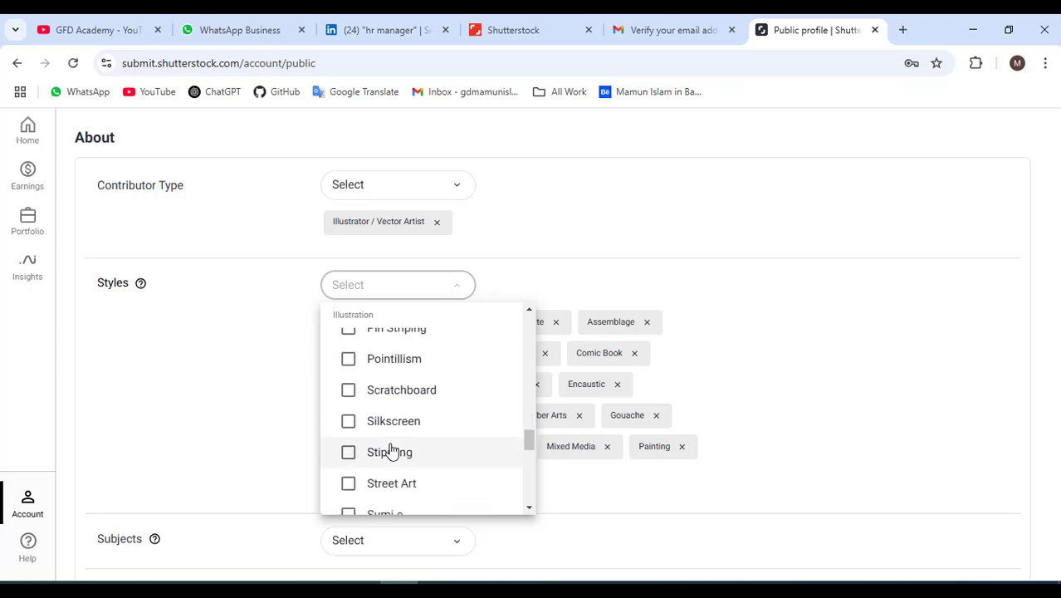
pyautogui.click(349, 358)
pyautogui.click(366, 390)
pyautogui.click(368, 422)
pyautogui.click(370, 453)
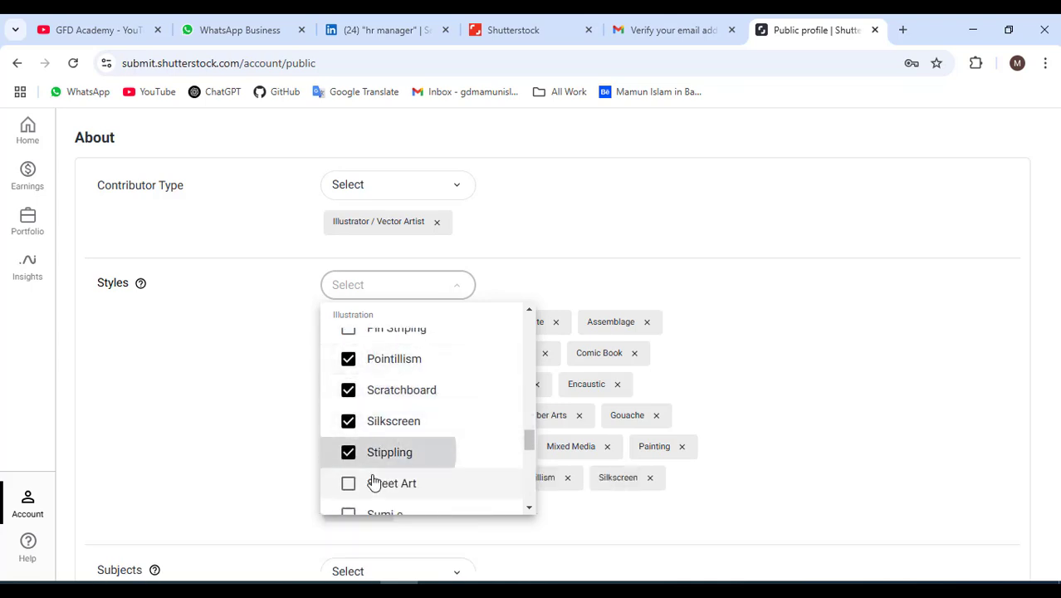
pyautogui.click(373, 482)
pyautogui.scroll(-2, 382, 452)
pyautogui.click(379, 360)
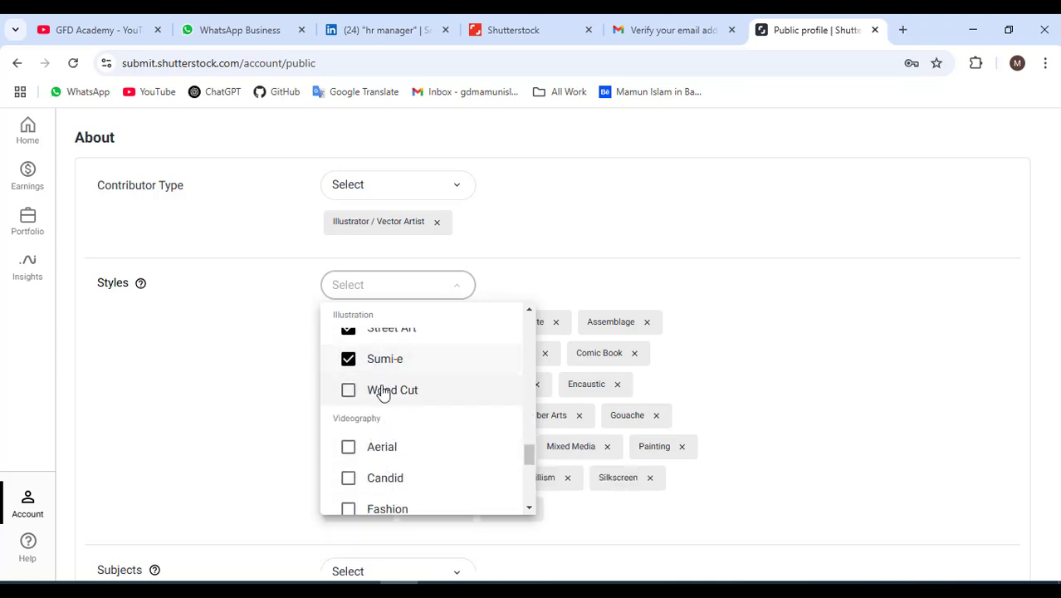
pyautogui.click(383, 390)
# Add videography styles Aerial, Candid, Food and Fashion, then close the Styles list.
pyautogui.scroll(-1, 401, 446)
pyautogui.scroll(-1, 402, 448)
pyautogui.click(383, 371)
pyautogui.click(389, 400)
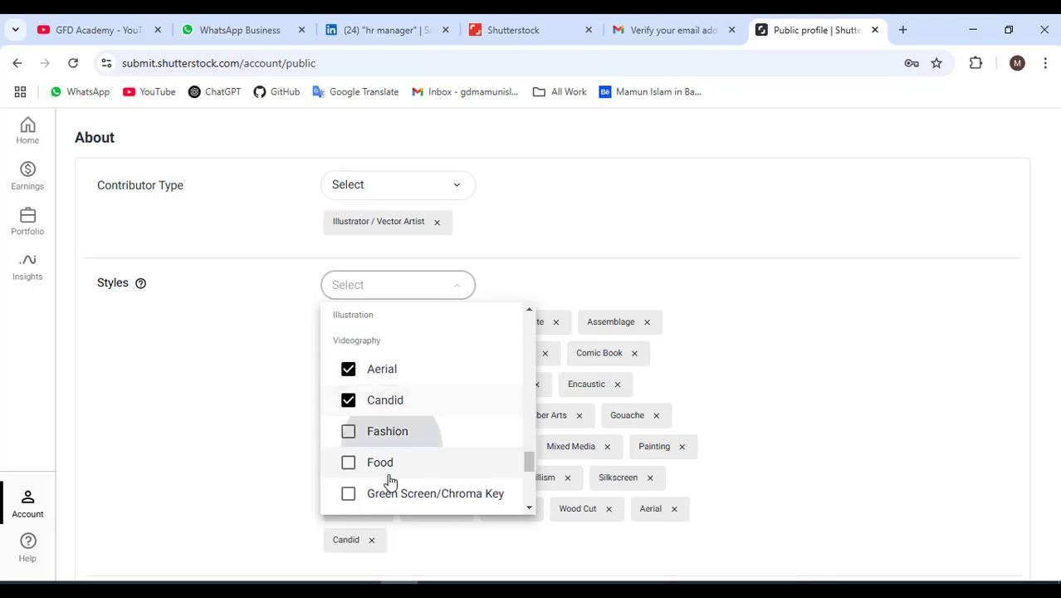
pyautogui.click(448, 462)
pyautogui.click(377, 433)
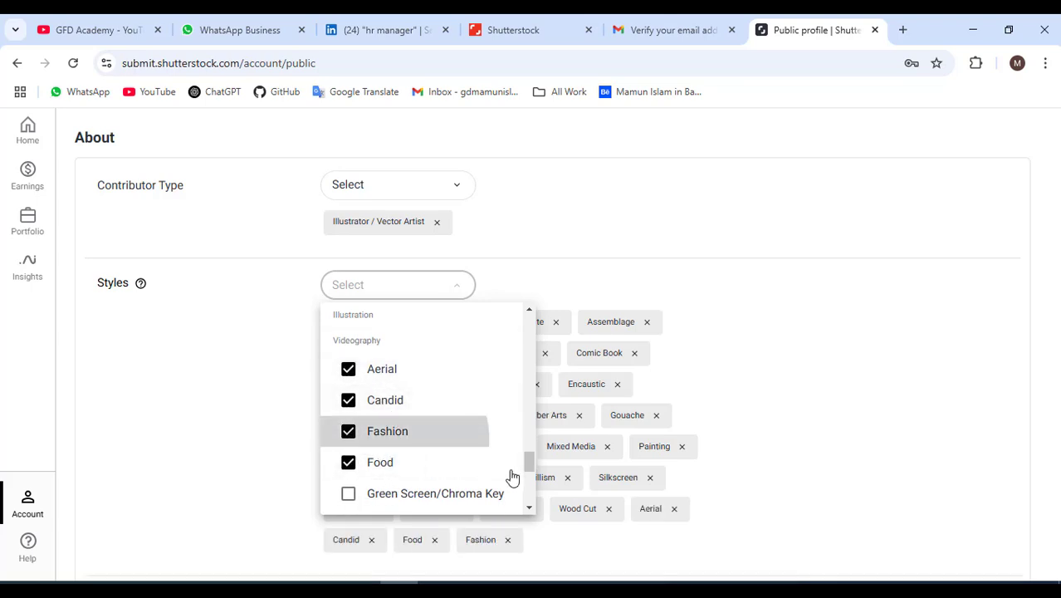
pyautogui.click(735, 415)
pyautogui.scroll(-3, 458, 415)
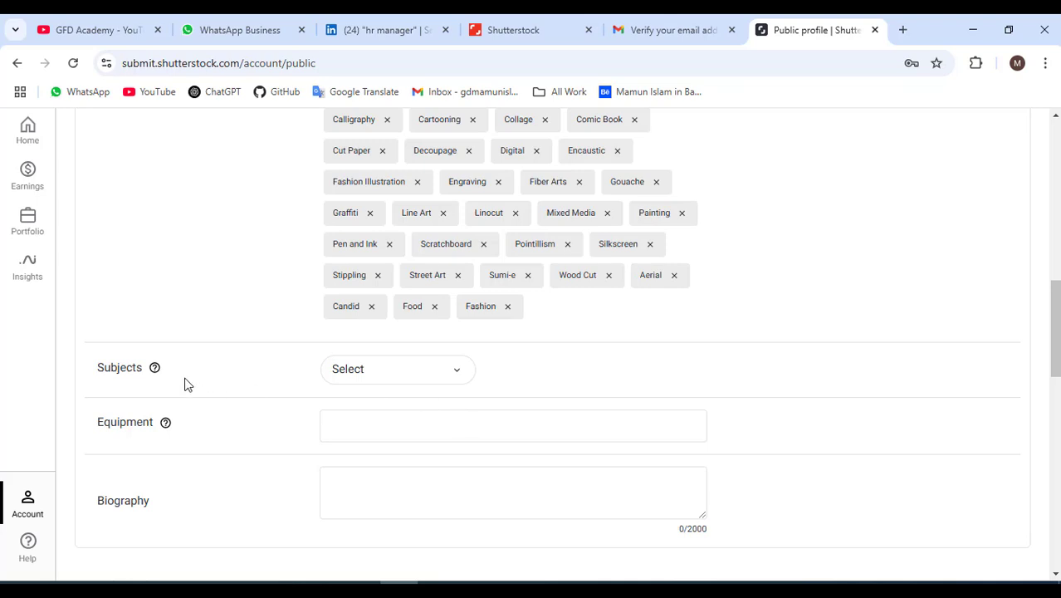
# Add Abstract, Backgrounds, Architectural, Business, Design, Education and Fashion to the profile's subjects.
pyautogui.click(355, 375)
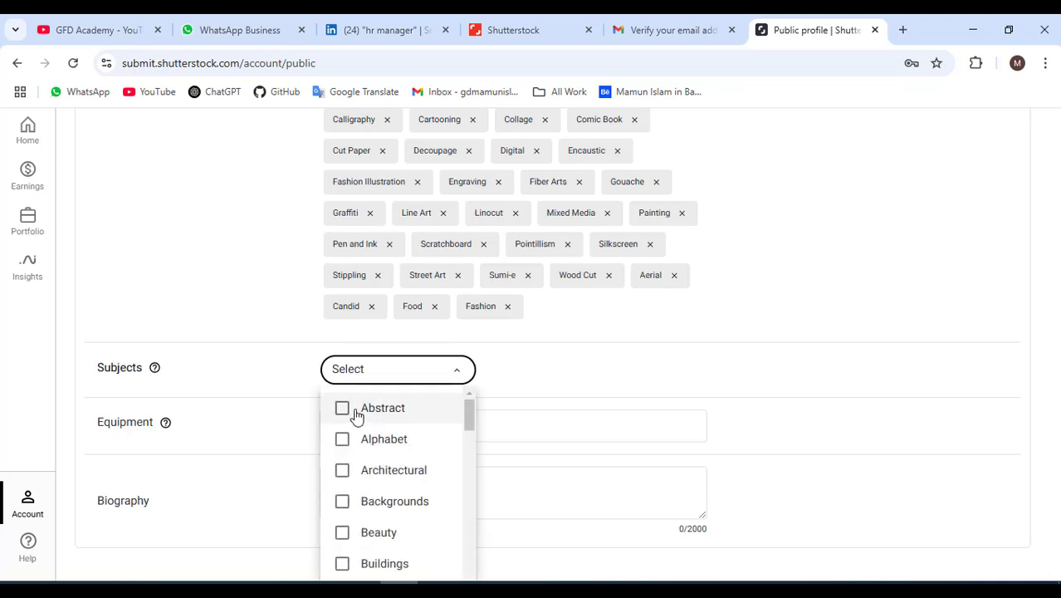
pyautogui.click(365, 419)
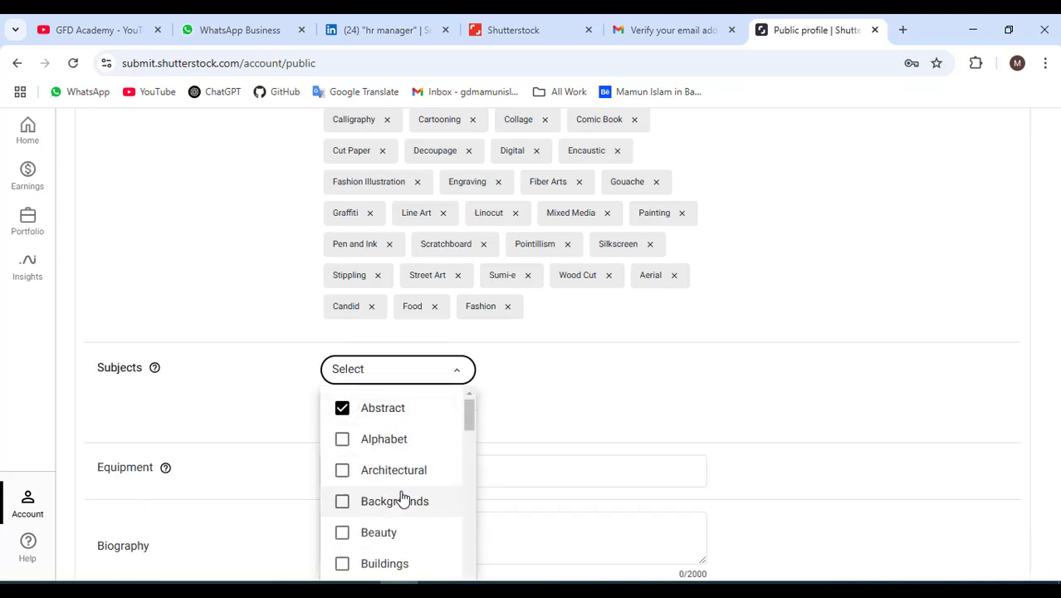
pyautogui.click(343, 503)
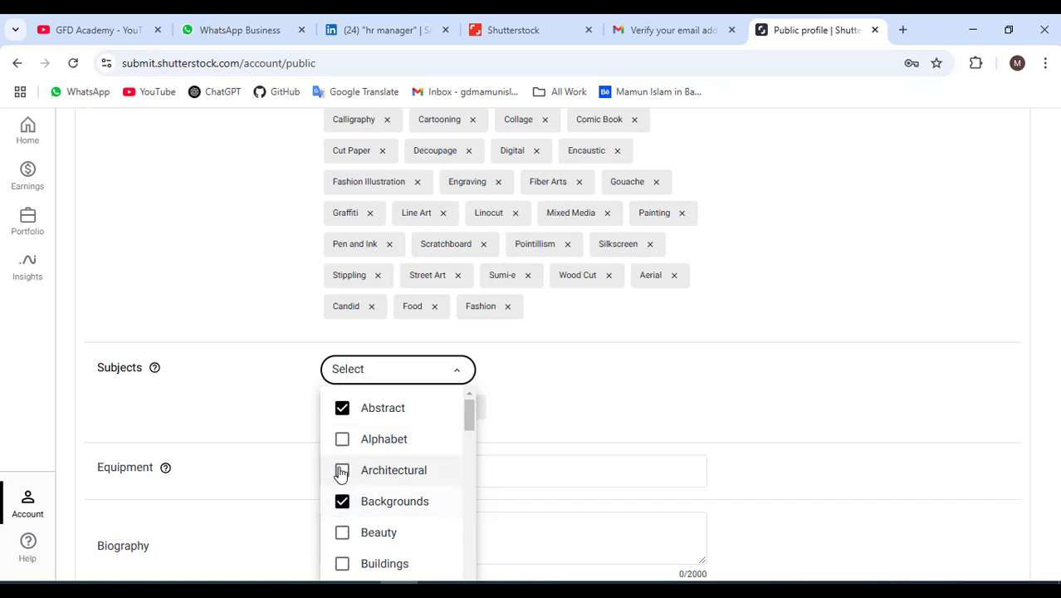
pyautogui.click(343, 471)
pyautogui.scroll(-2, 362, 466)
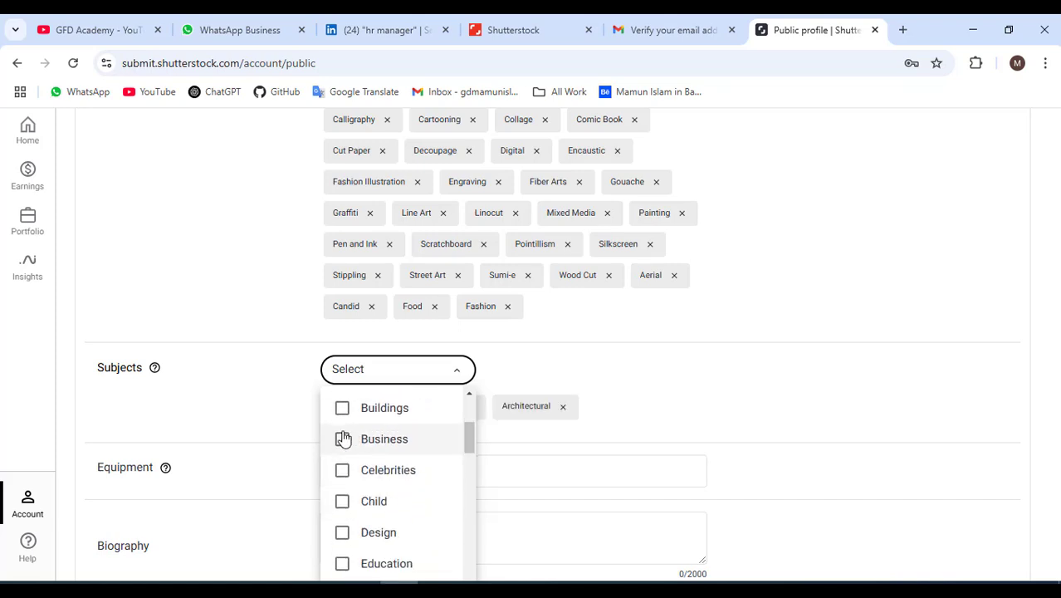
pyautogui.click(343, 438)
pyautogui.scroll(-3, 396, 472)
pyautogui.scroll(2, 367, 440)
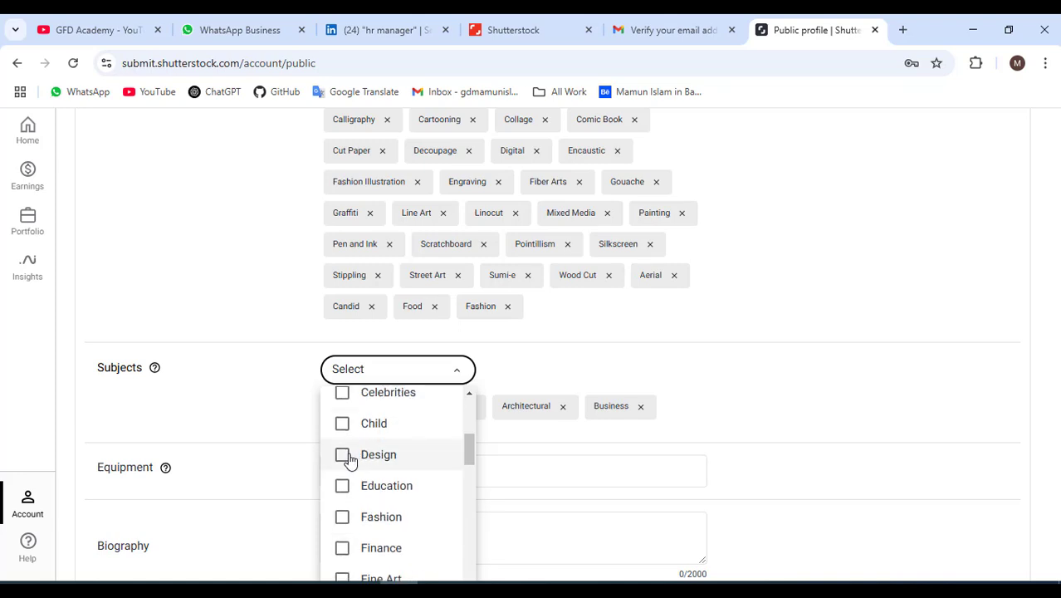
pyautogui.click(344, 454)
pyautogui.click(342, 487)
pyautogui.click(343, 516)
# Add Finance, Fine Art, Healthcare, Holiday, Industrial, Interiors, Medical, Nature, Objects and People as subjects.
pyautogui.scroll(-2, 398, 497)
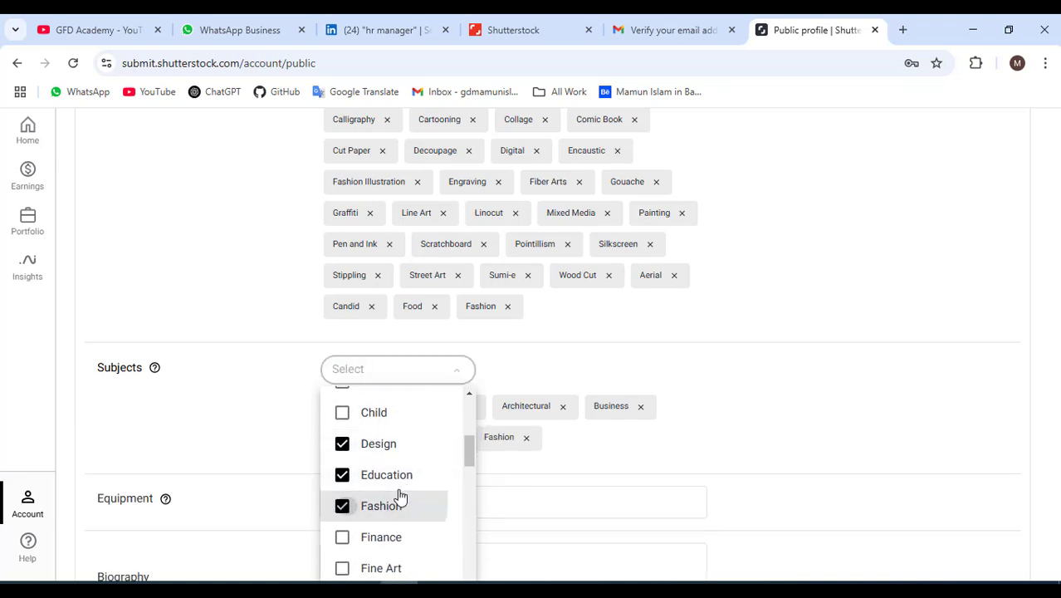
pyautogui.click(343, 470)
pyautogui.click(343, 501)
pyautogui.scroll(-2, 345, 499)
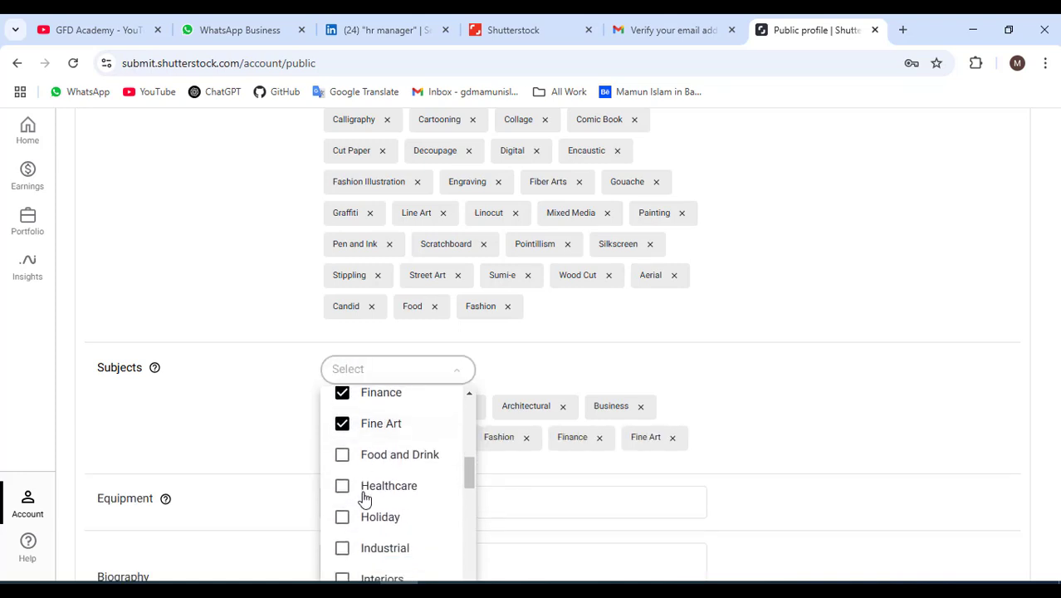
pyautogui.scroll(-2, 349, 487)
pyautogui.click(342, 408)
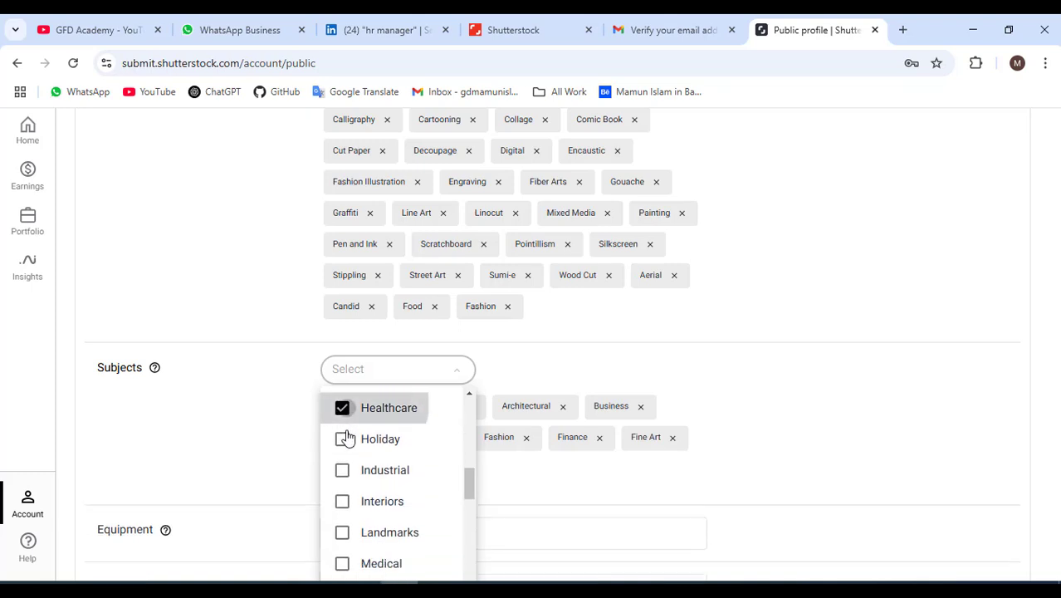
pyautogui.click(343, 469)
pyautogui.scroll(-2, 352, 498)
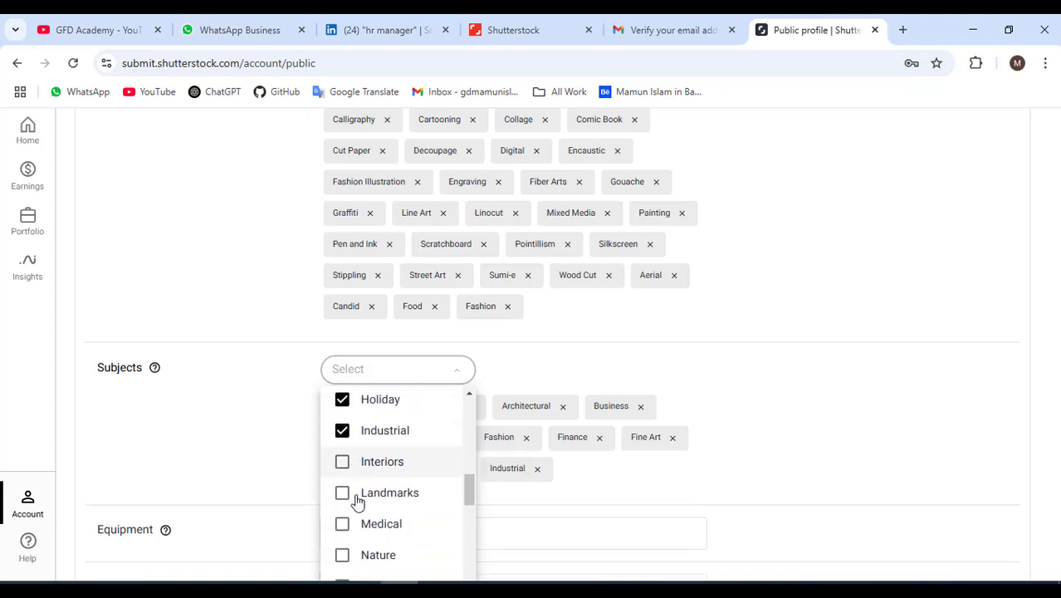
pyautogui.click(343, 424)
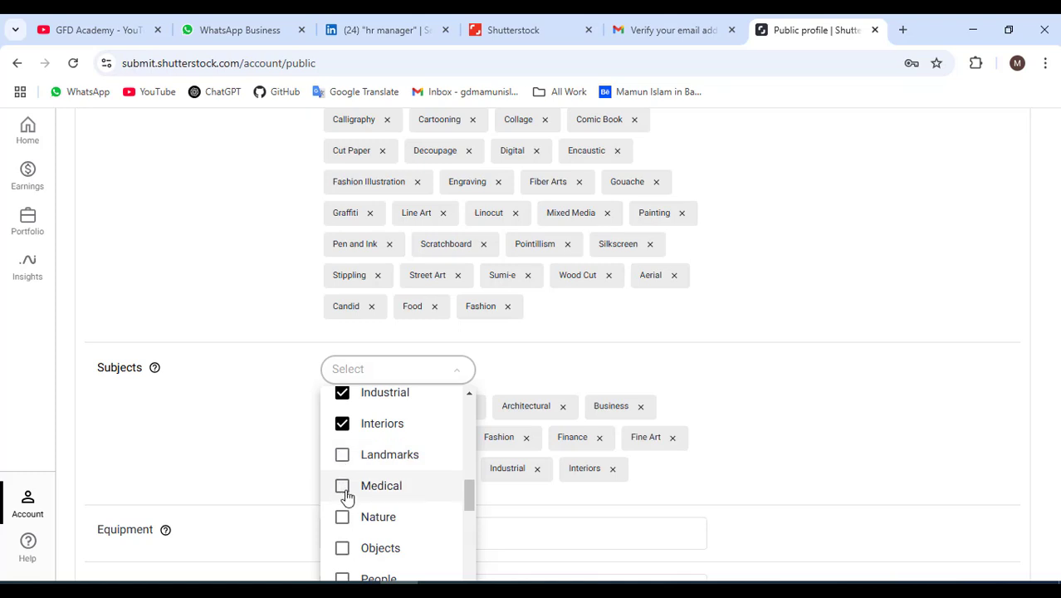
pyautogui.click(342, 487)
pyautogui.scroll(-2, 350, 506)
pyautogui.click(344, 439)
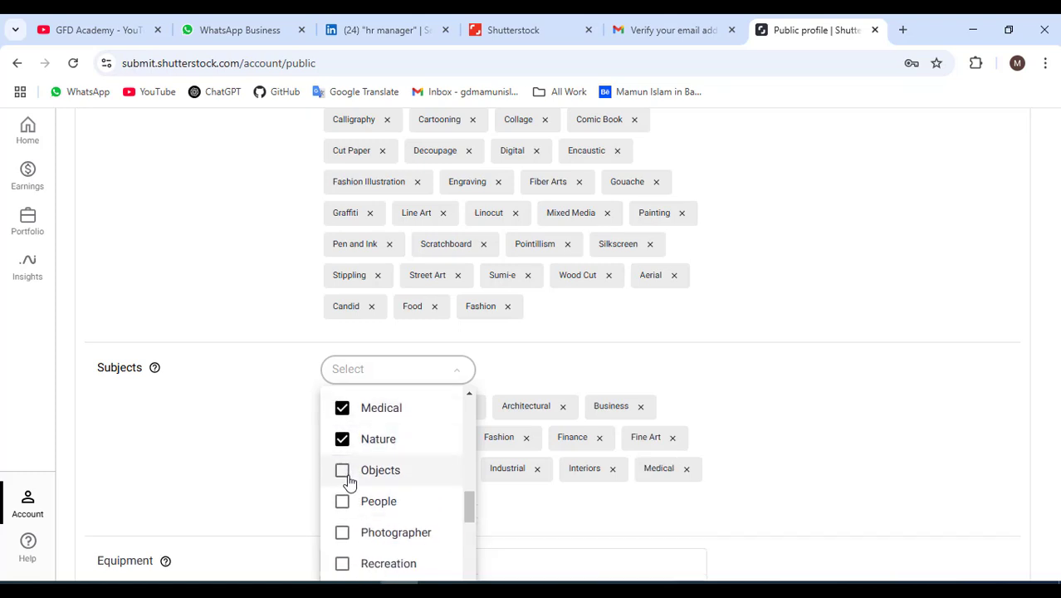
pyautogui.click(344, 502)
# Add Photographer, Recreation and Science as subjects, leaving Signs unticked.
pyautogui.scroll(-2, 353, 502)
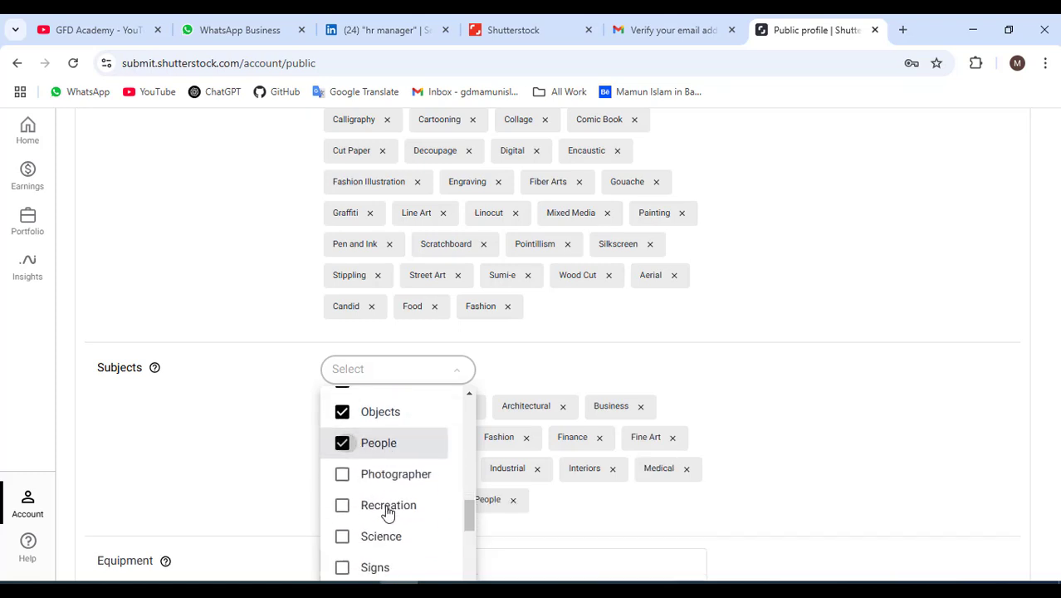
pyautogui.scroll(2, 371, 478)
pyautogui.click(364, 460)
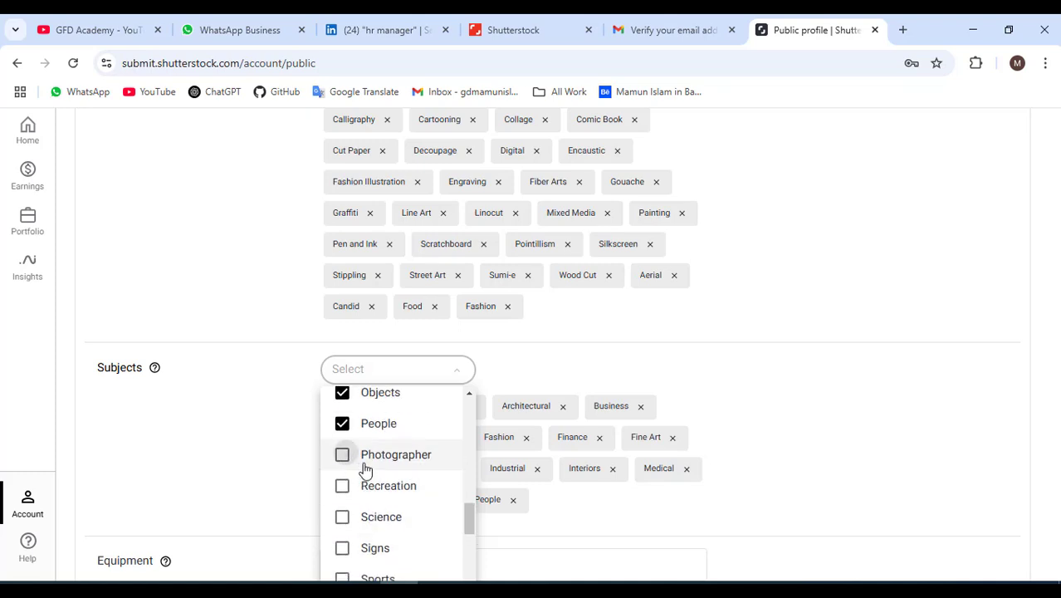
pyautogui.click(363, 489)
pyautogui.click(355, 518)
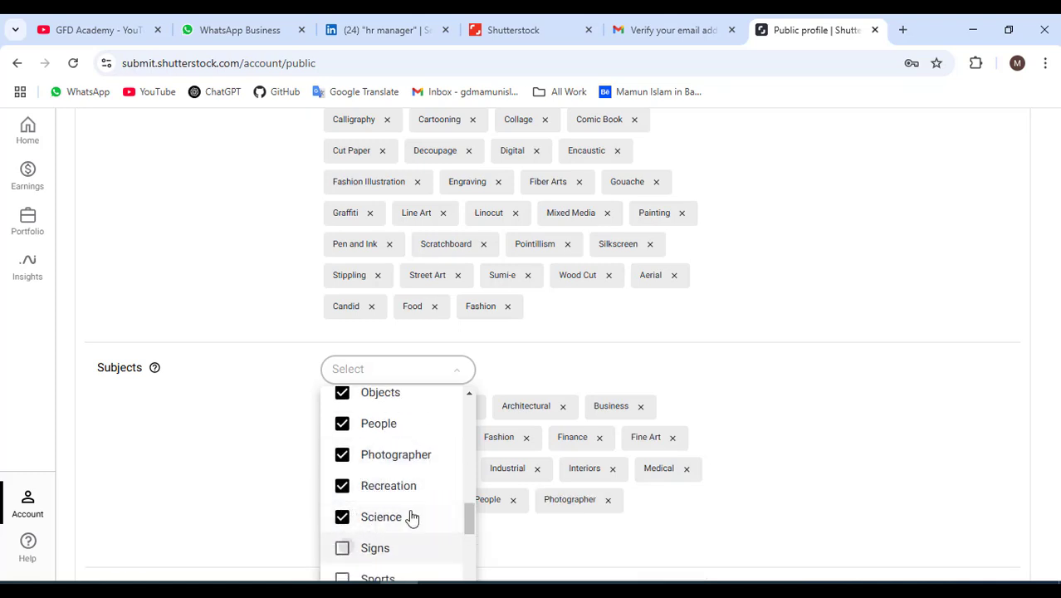
pyautogui.click(382, 547)
pyautogui.scroll(-2, 391, 498)
pyautogui.click(353, 474)
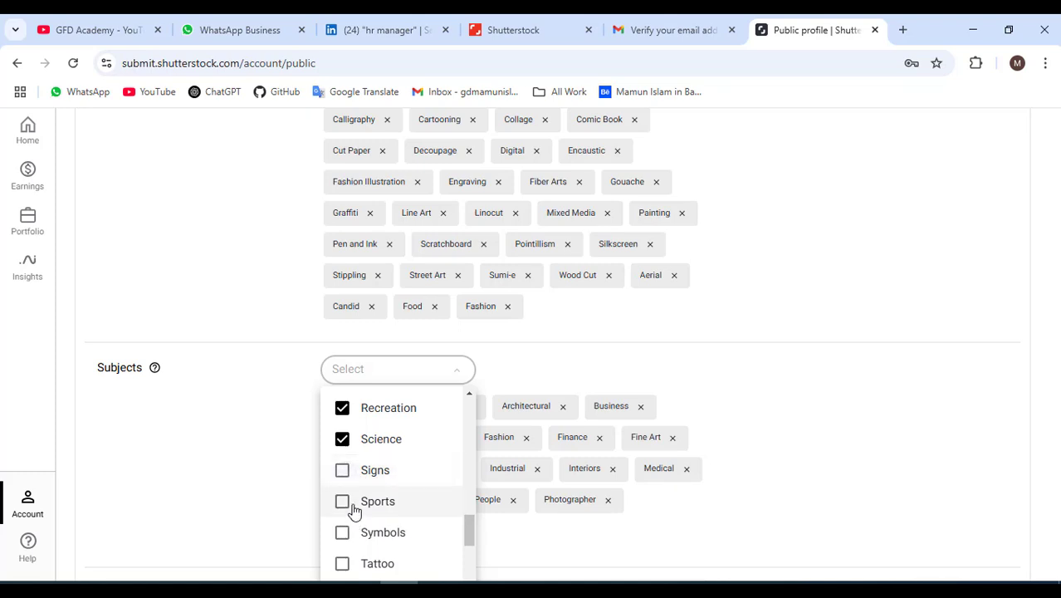
# Add Sports, Technology, Tattoo and Symbols as subjects, then close the subjects list.
pyautogui.click(355, 503)
pyautogui.scroll(-2, 371, 465)
pyautogui.scroll(2, 375, 476)
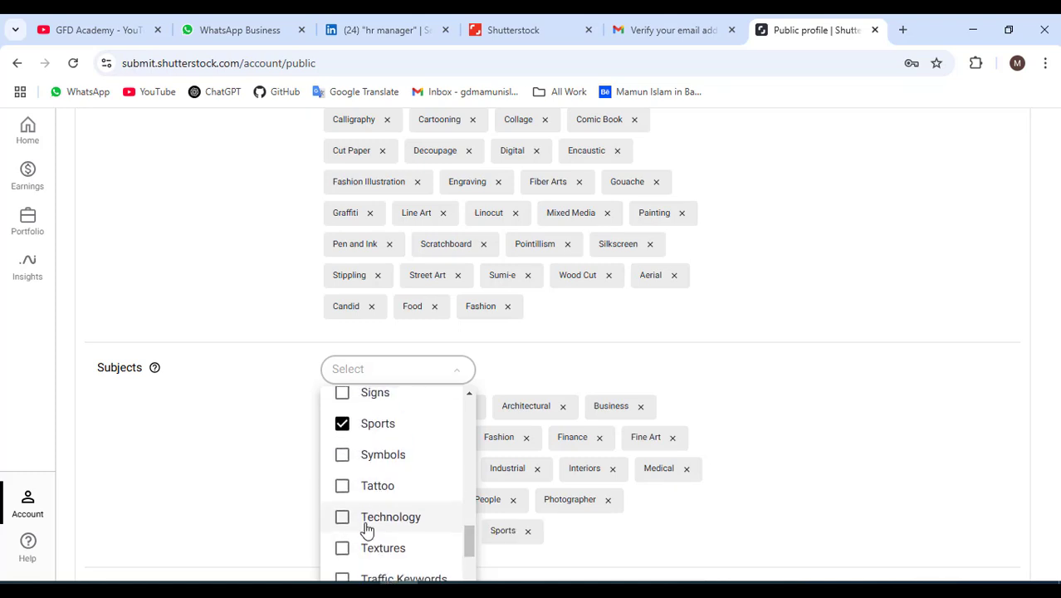
pyautogui.click(363, 518)
pyautogui.click(353, 485)
pyautogui.click(379, 453)
pyautogui.scroll(-1, 419, 477)
pyautogui.scroll(-2, 423, 483)
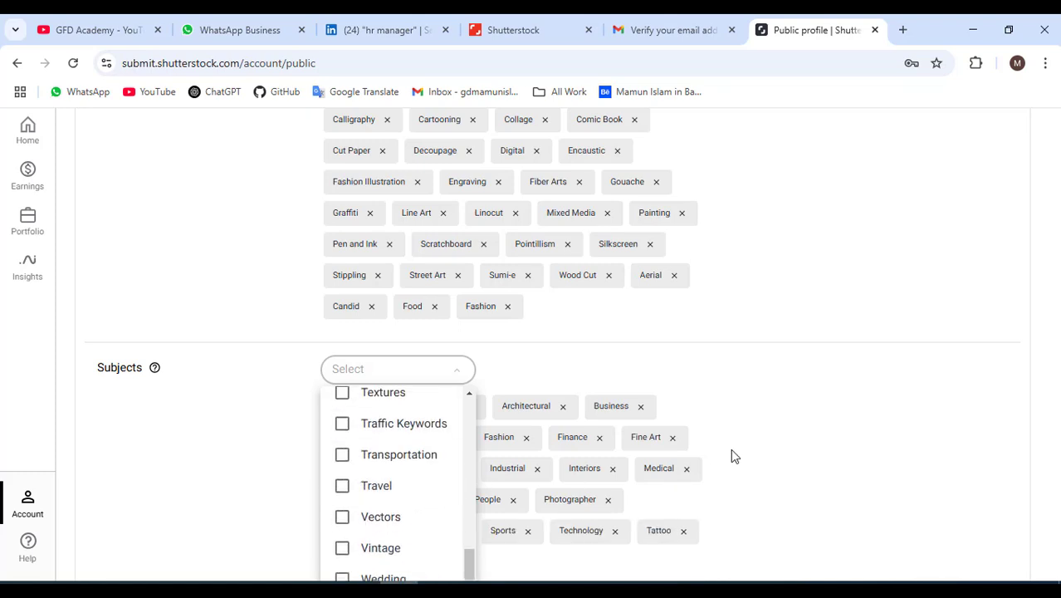
pyautogui.click(249, 455)
pyautogui.scroll(-3, 320, 434)
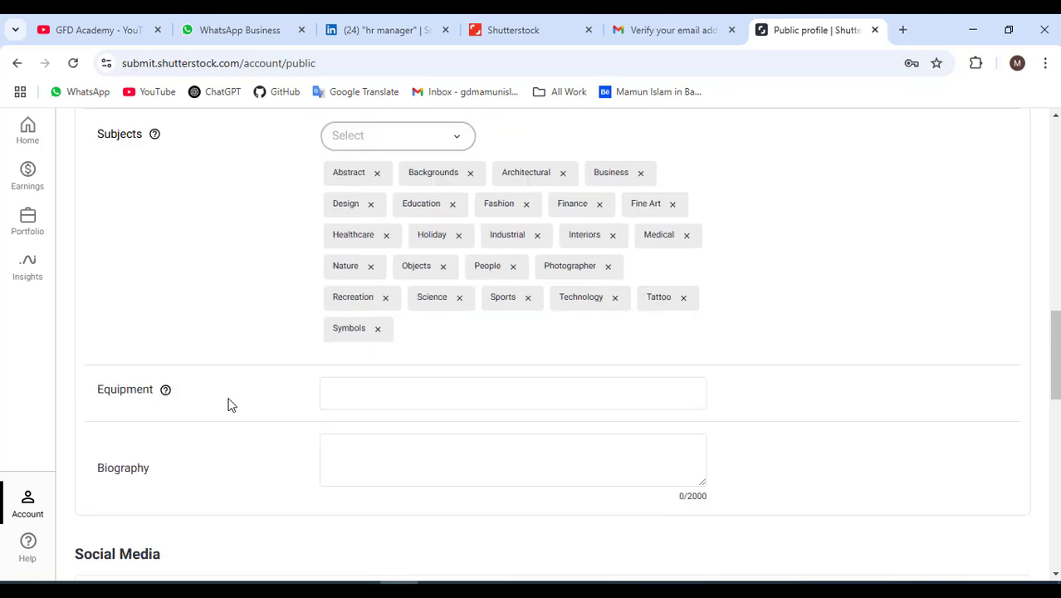
# Step through the Equipment, Biography, Facebook, Instagram, LinkedIn and Twitter fields, leaving them unchanged.
pyautogui.click(428, 391)
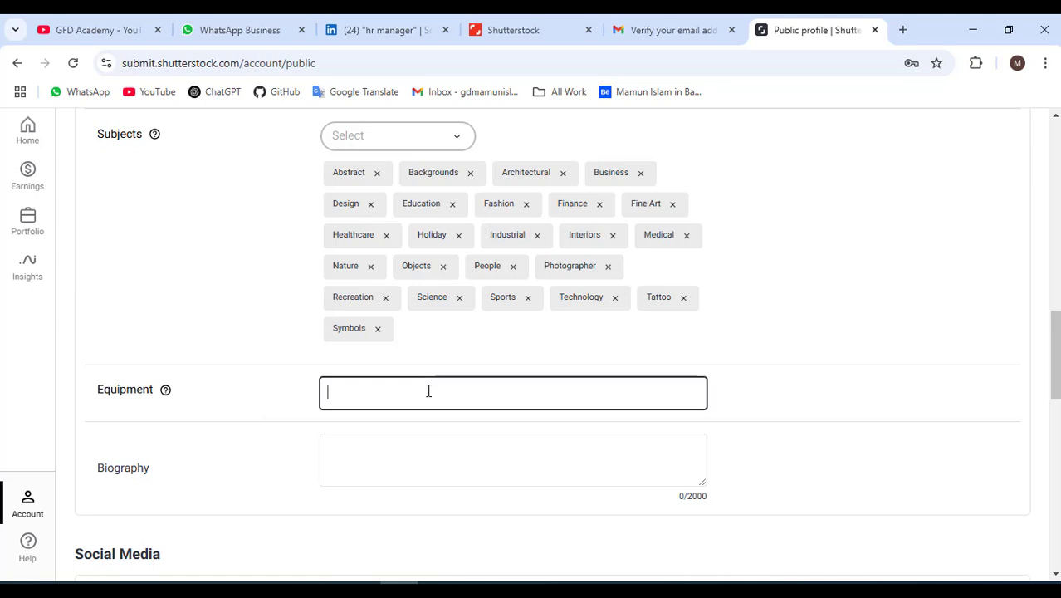
pyautogui.scroll(-2, 365, 461)
pyautogui.click(404, 314)
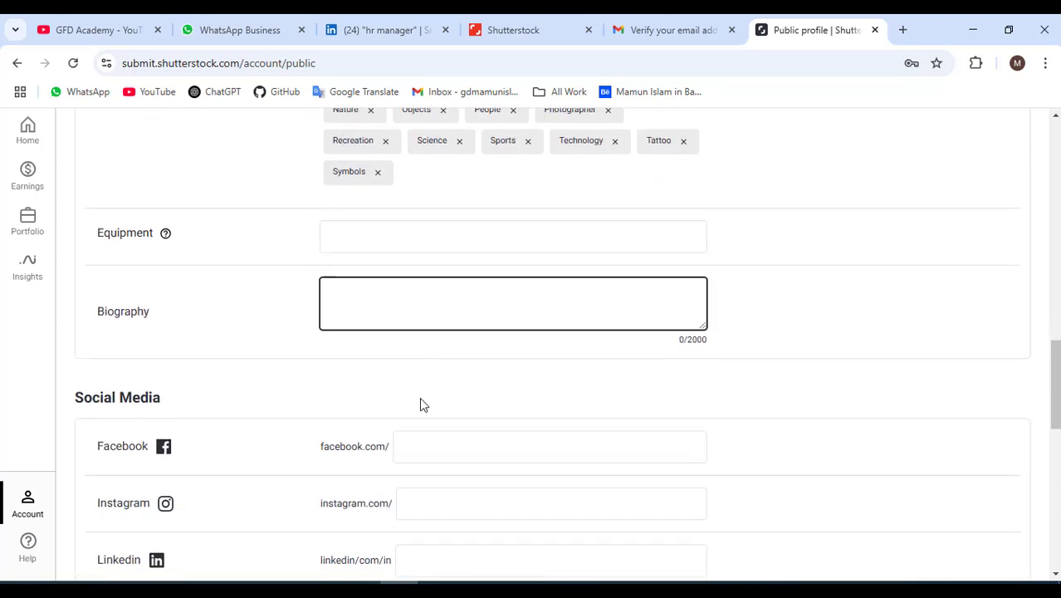
pyautogui.scroll(-2, 421, 402)
pyautogui.press('Tab')
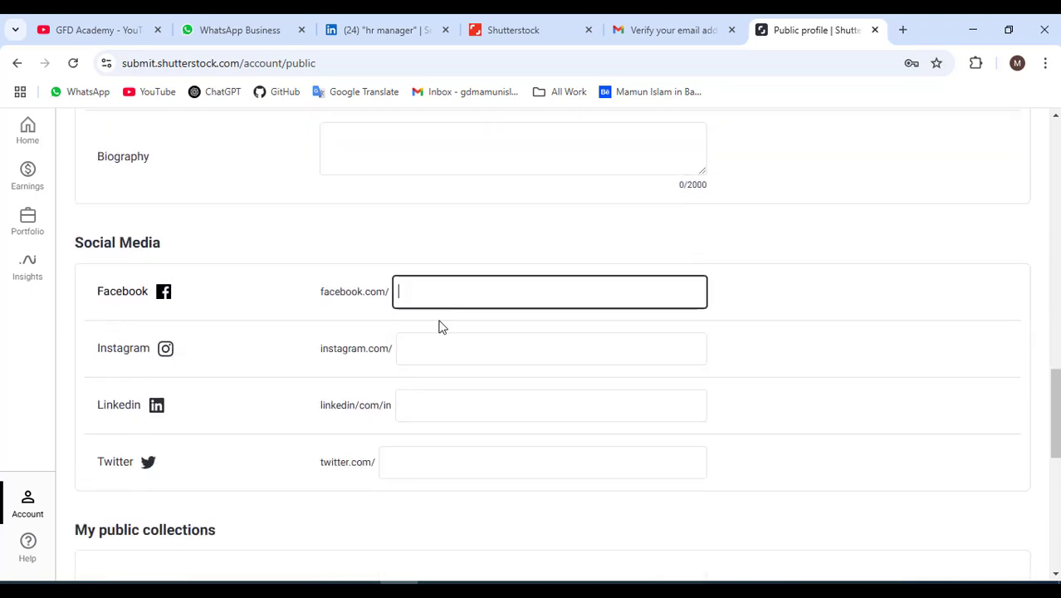
pyautogui.click(445, 350)
pyautogui.click(420, 412)
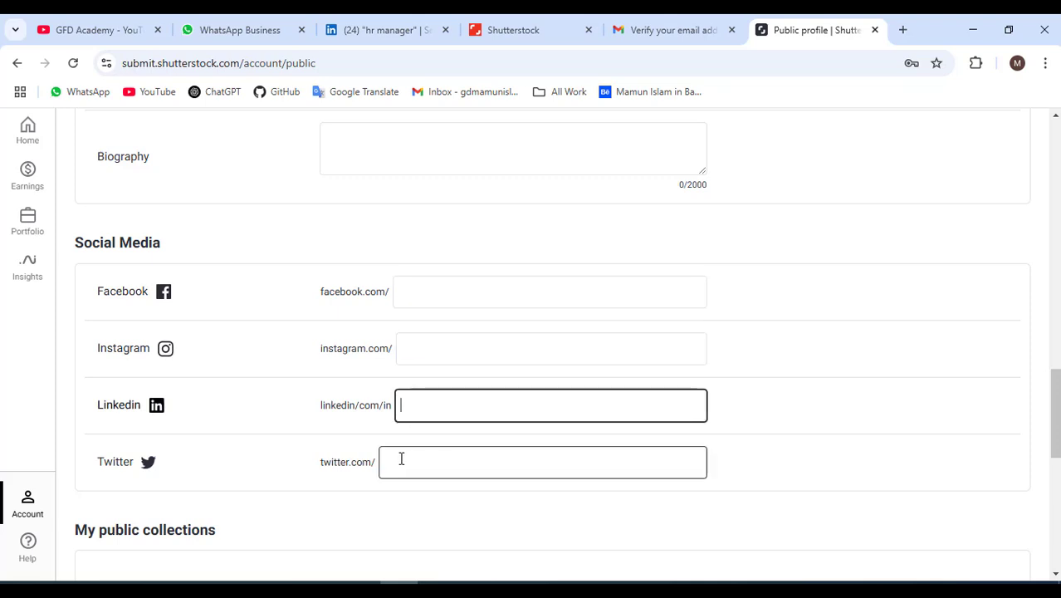
pyautogui.click(411, 456)
pyautogui.scroll(-3, 424, 396)
pyautogui.scroll(-1, 422, 403)
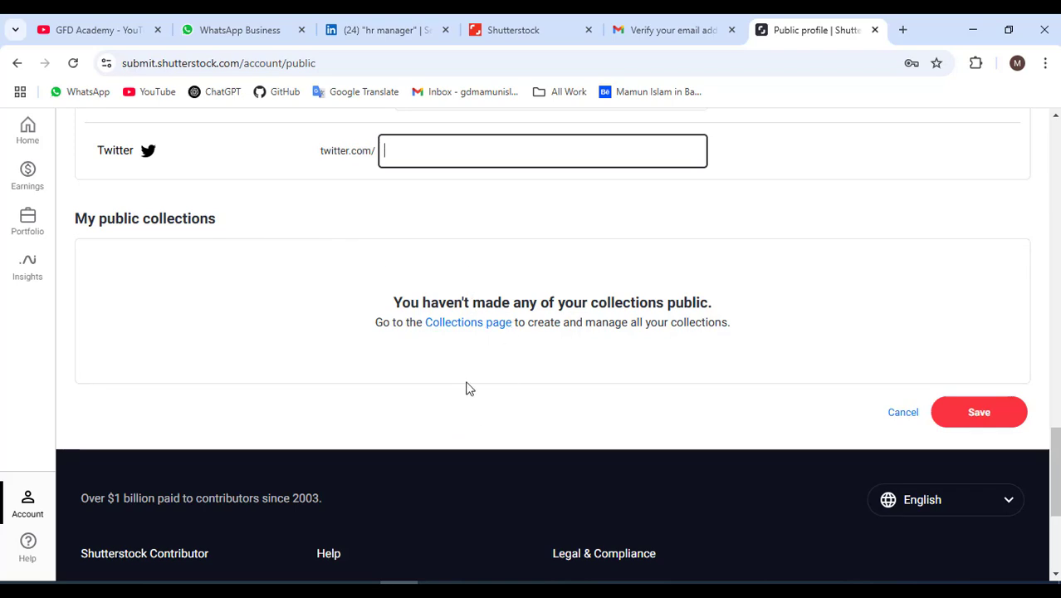
# Save the public profile and dismiss the 'profile has been updated' notice.
pyautogui.scroll(20, 461, 381)
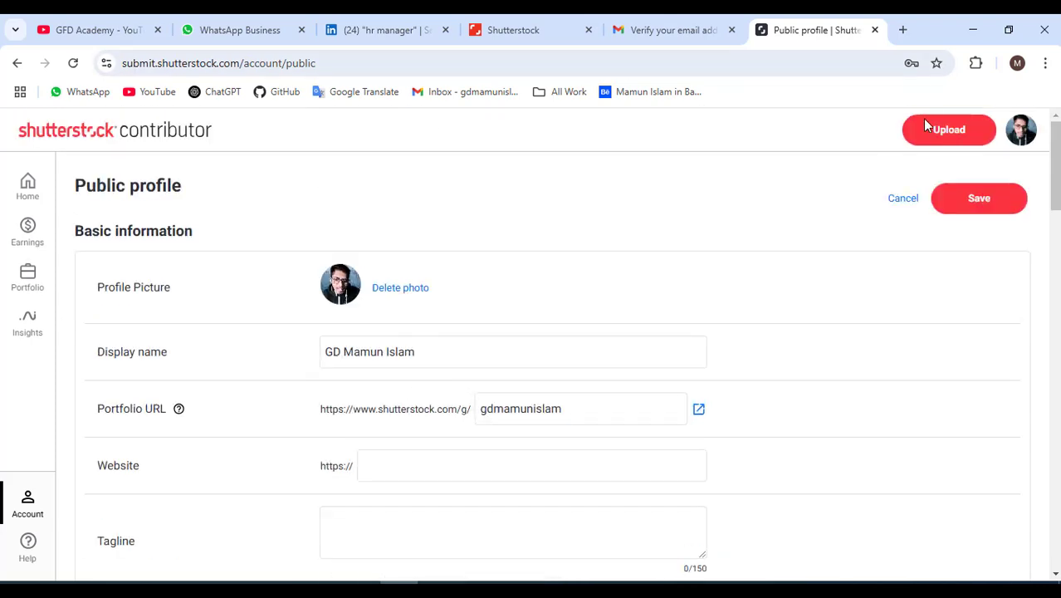
pyautogui.click(983, 201)
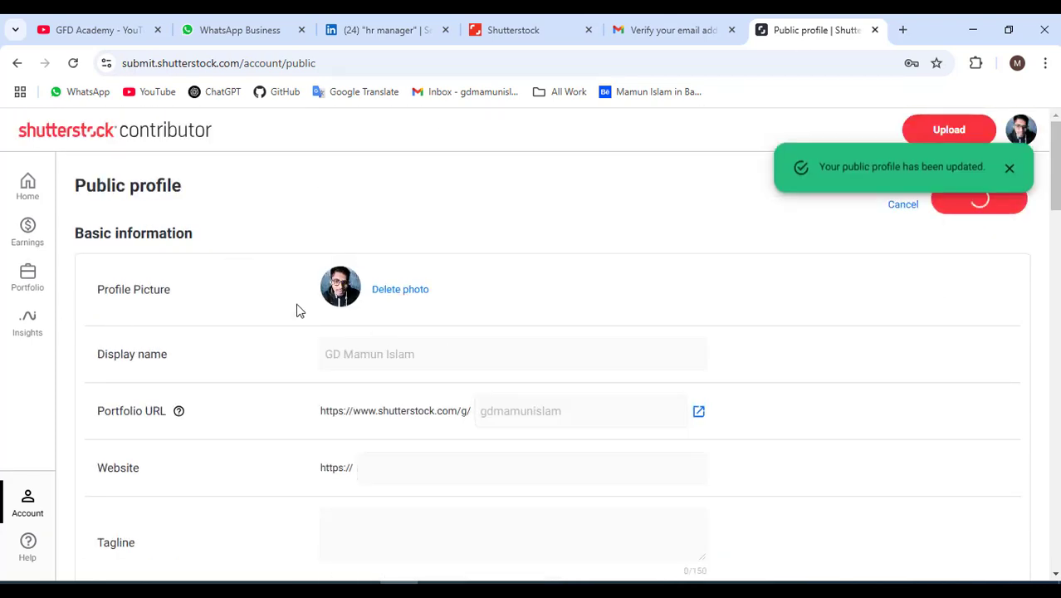
pyautogui.click(1008, 176)
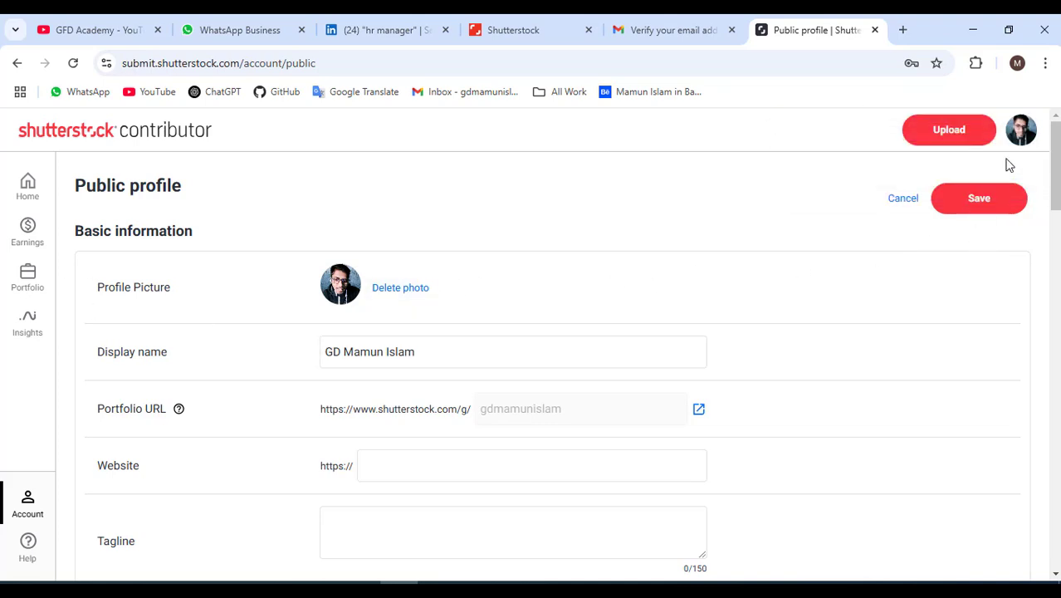
pyautogui.click(1021, 133)
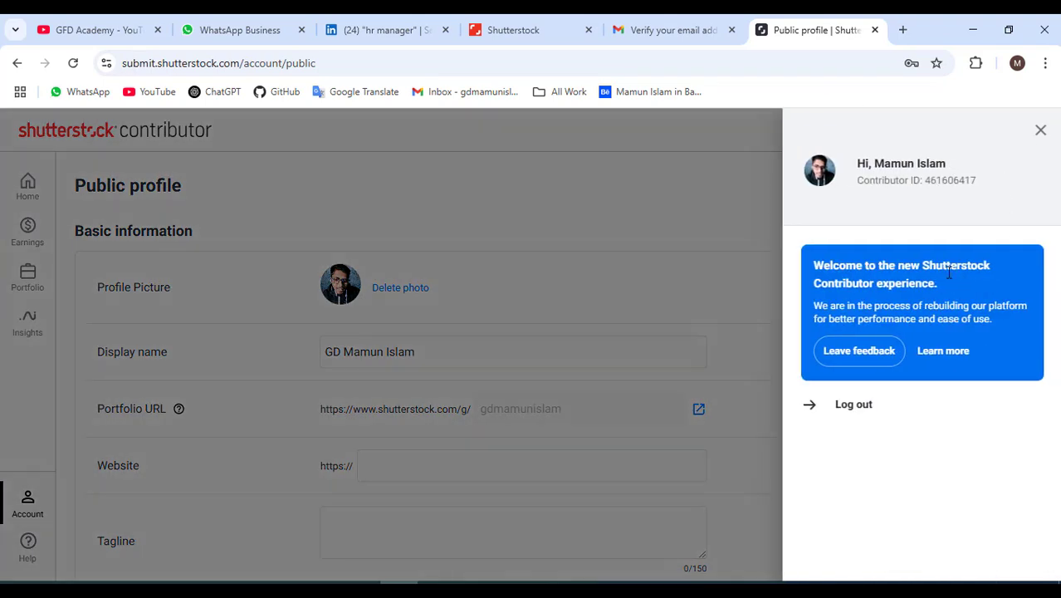
pyautogui.click(1040, 130)
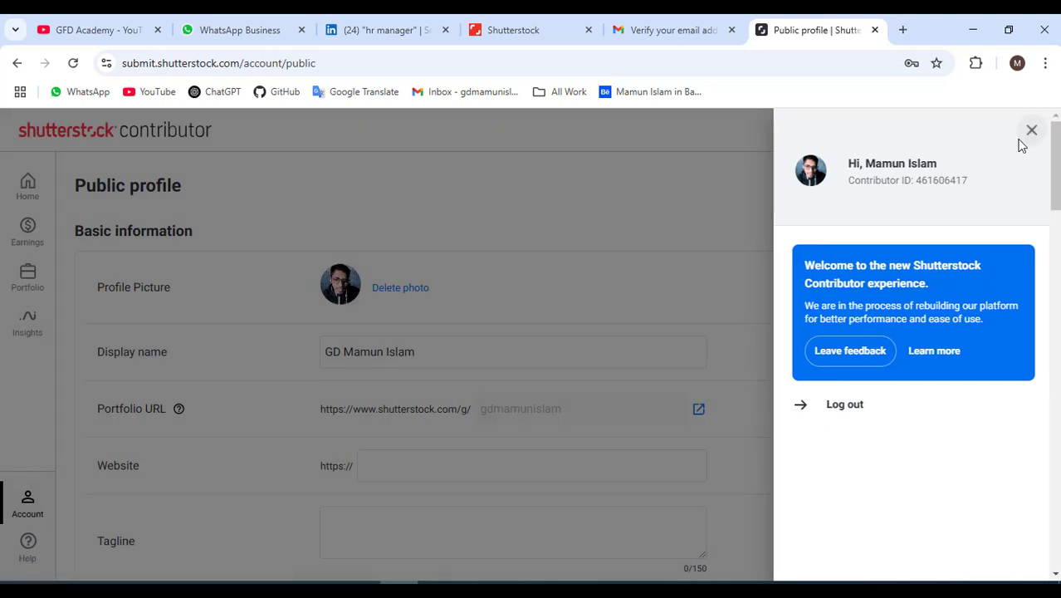